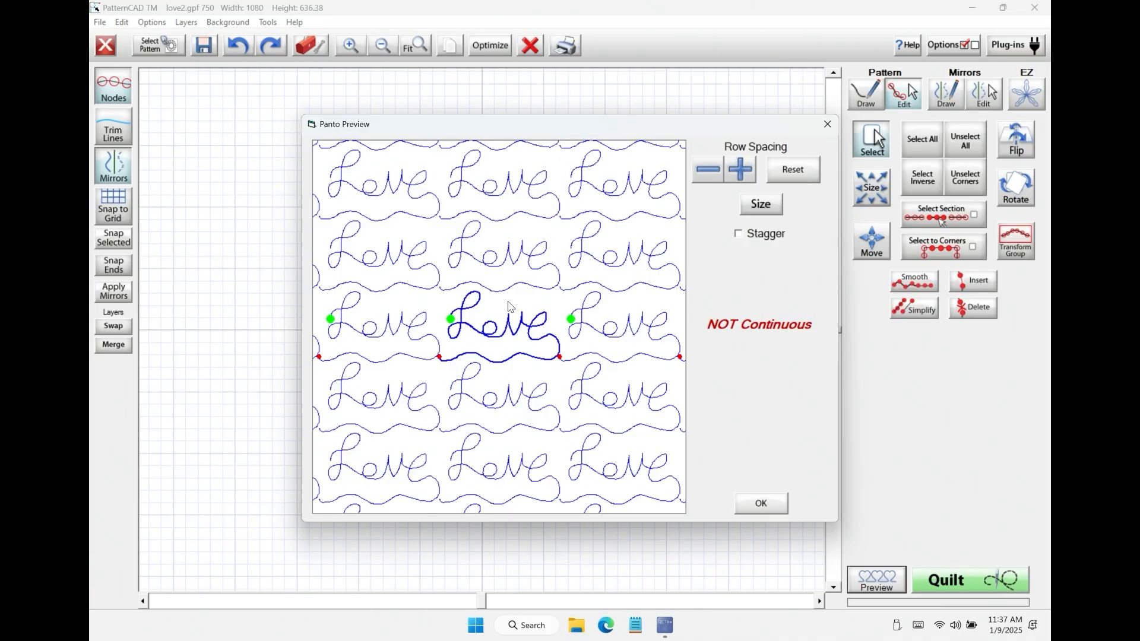
Step: Close the pantograph preview and delete the wavy underline beneath the word Love, up to the tail of the e
{"action": "left_click", "coordinate": [765, 503]}
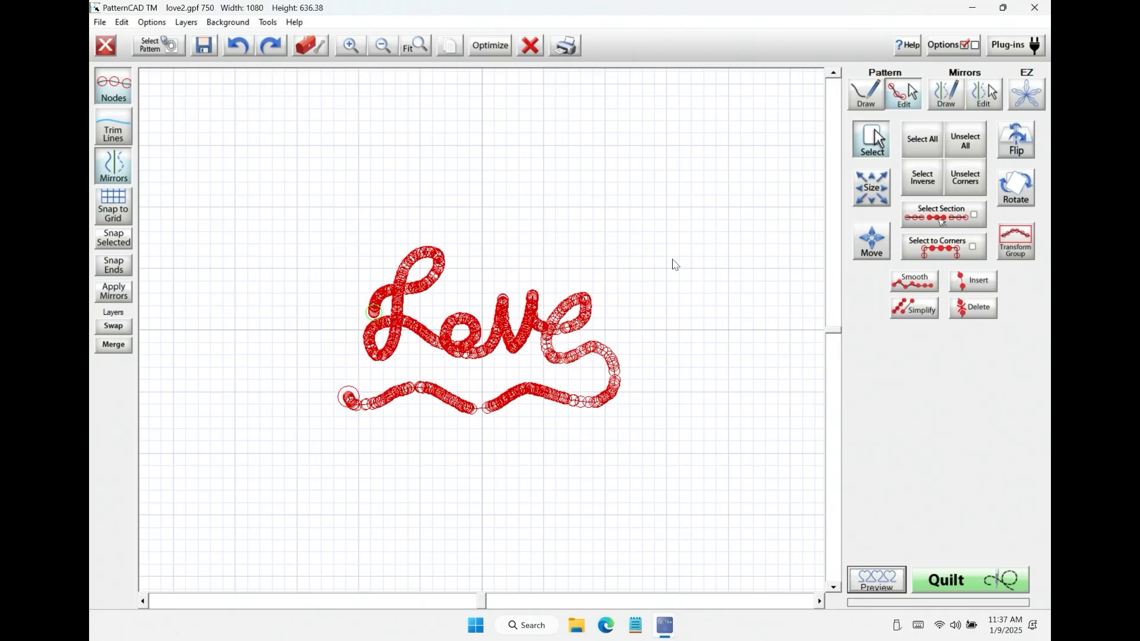
{"action": "left_click_drag", "start_coordinate": [310, 374], "coordinate": [632, 429]}
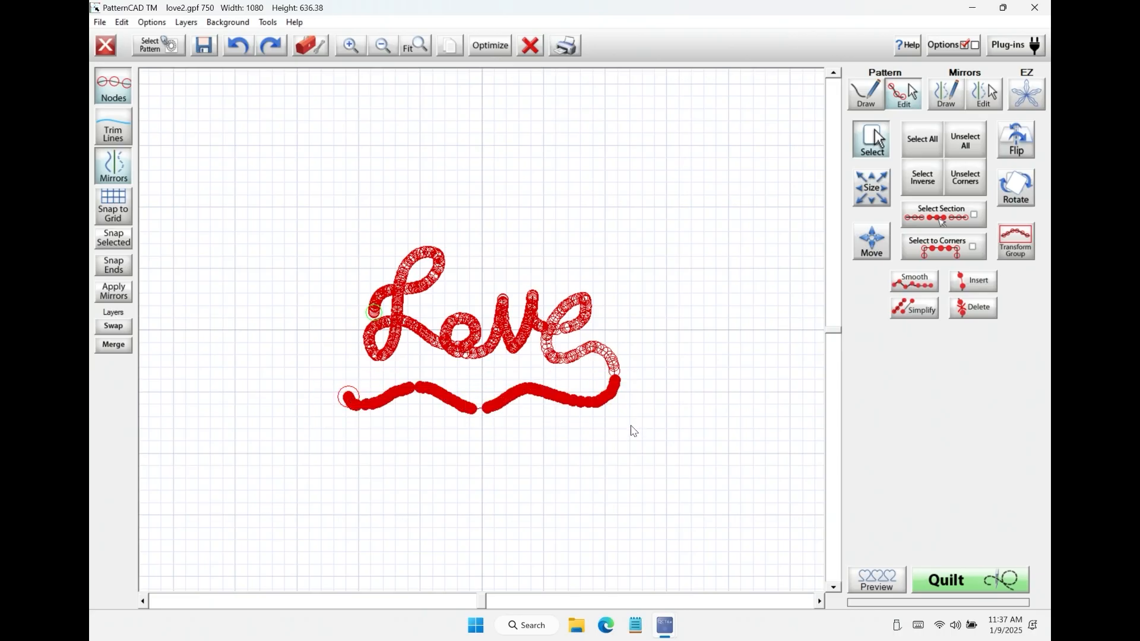
{"action": "left_click", "coordinate": [990, 315]}
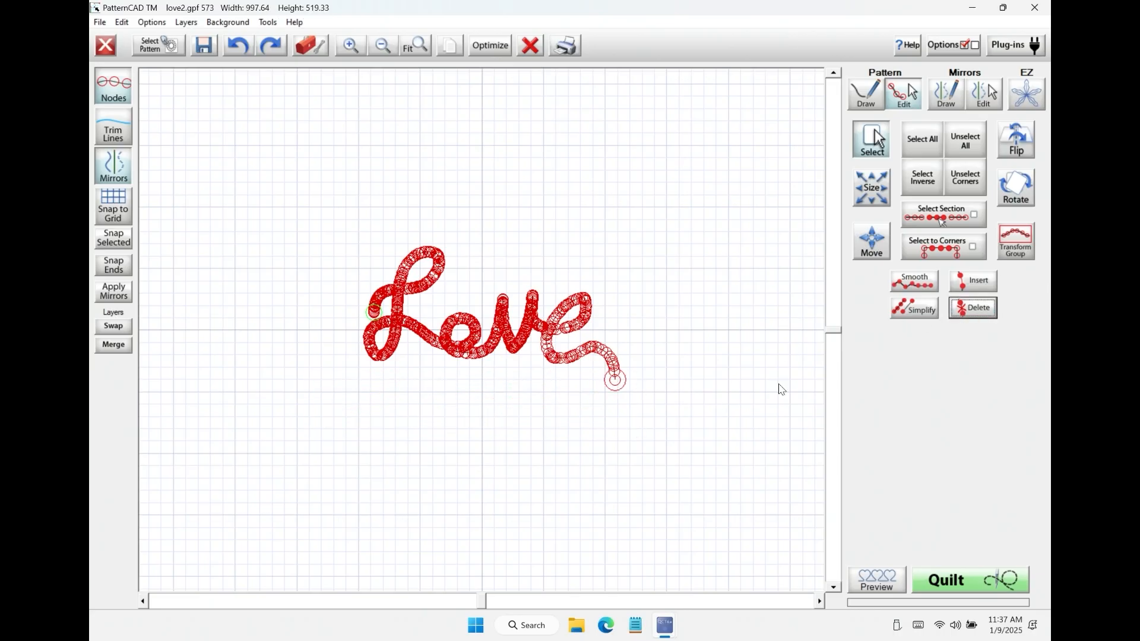
Step: Preview the shortened pattern as a repeating pantograph and turn on End Point Continuity for it
{"action": "left_click", "coordinate": [872, 587]}
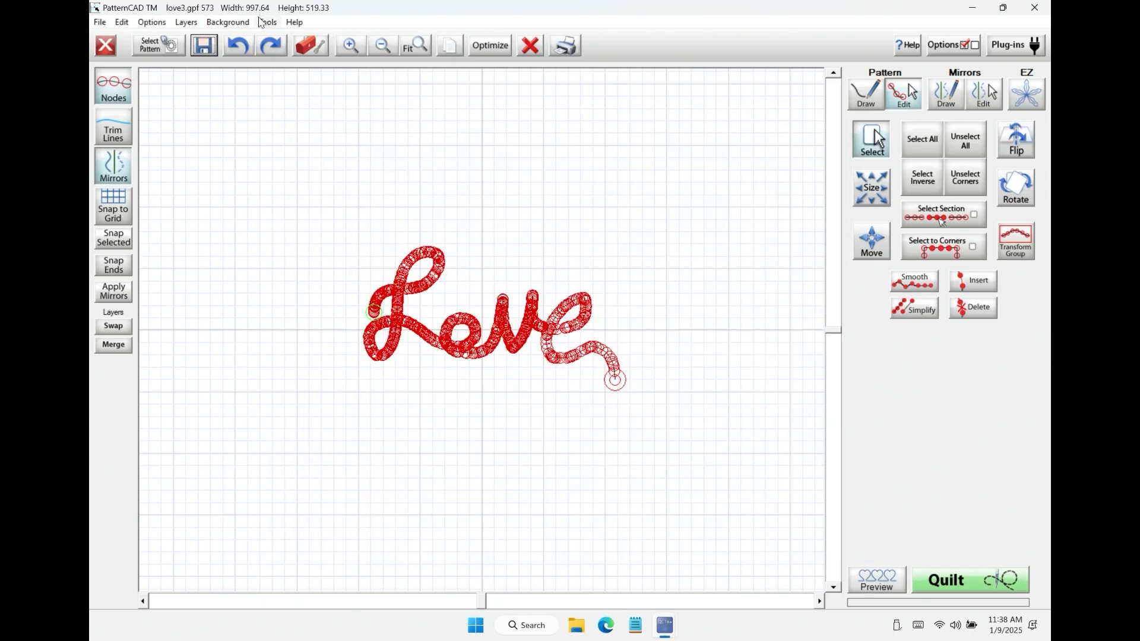
{"action": "left_click", "coordinate": [265, 22]}
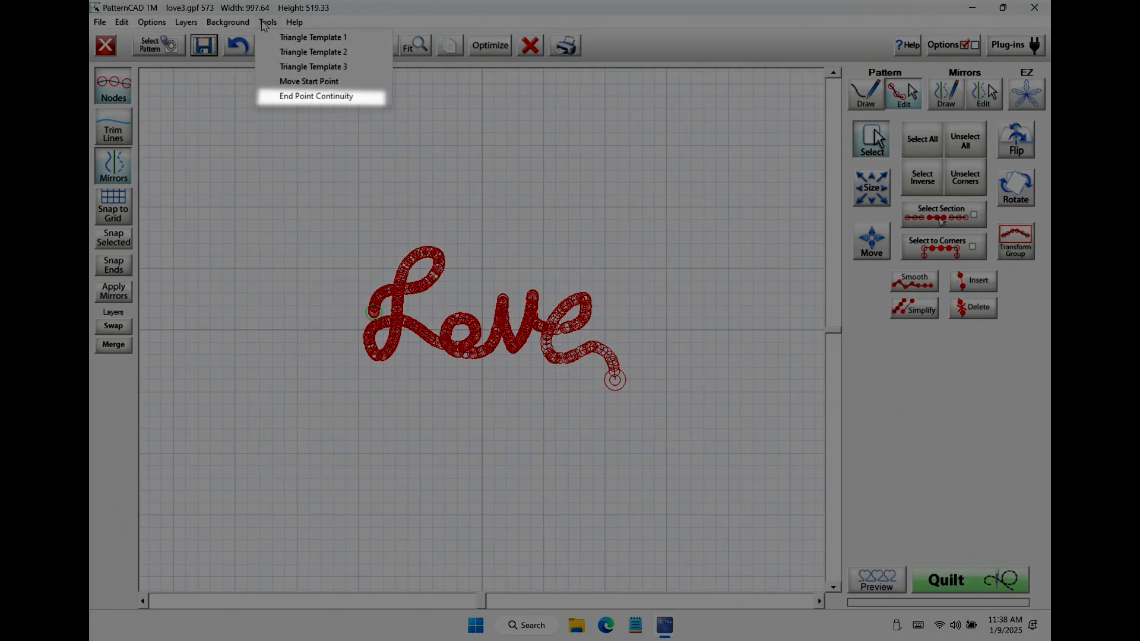
{"action": "left_click", "coordinate": [303, 96]}
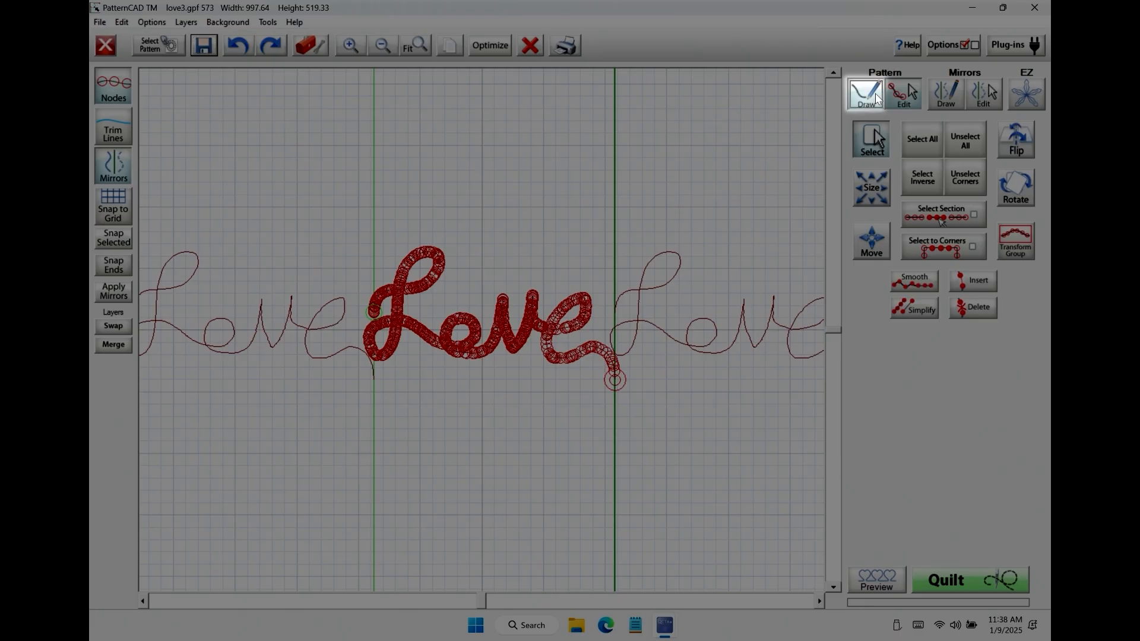
Step: Draw a freehand lead-in curve from the start of the L outward to the upper left, with Continuous Lines disabled
{"action": "left_click", "coordinate": [875, 94]}
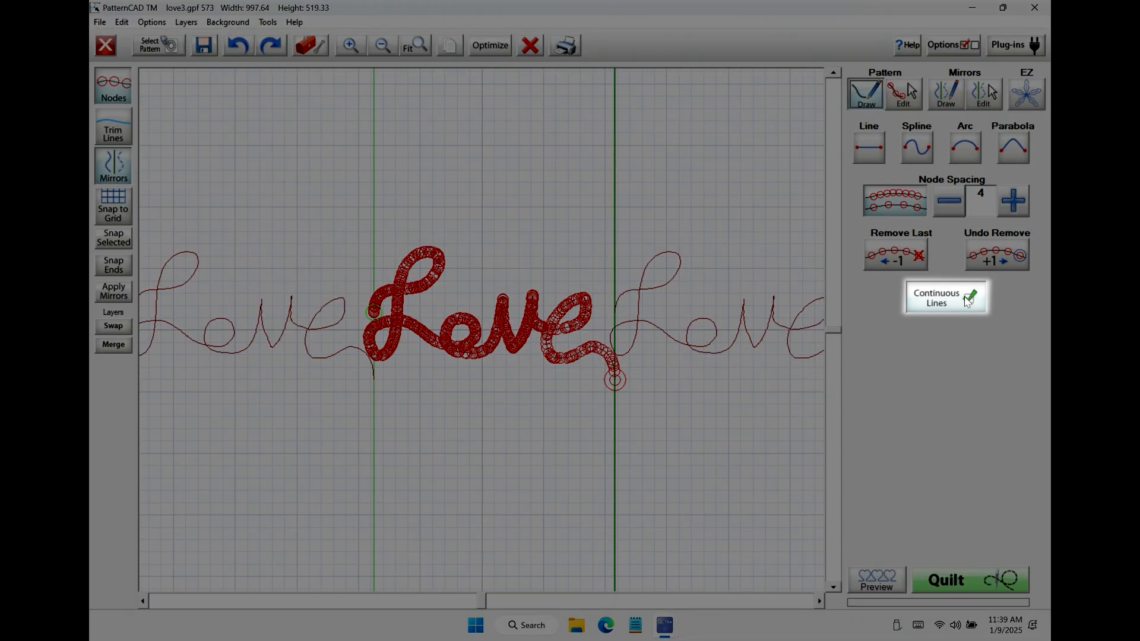
{"action": "left_click", "coordinate": [966, 295]}
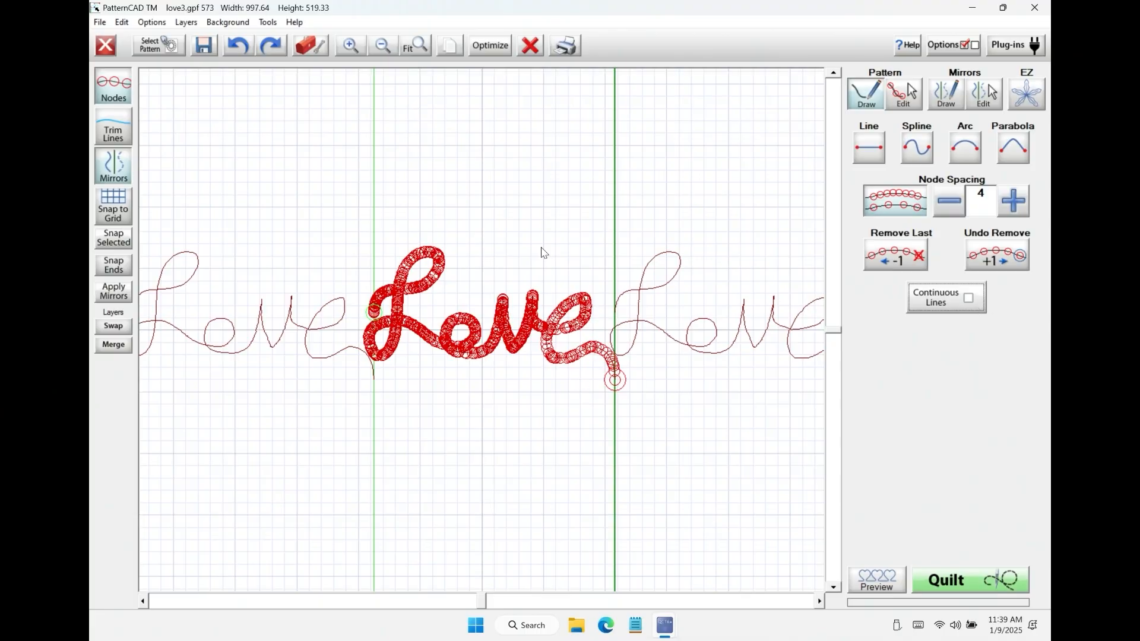
{"action": "mouse_move", "coordinate": [373, 313]}
{"action": "left_mouse_down"}
{"action": "mouse_move", "coordinate": [357, 301]}
{"action": "mouse_move", "coordinate": [378, 267]}
{"action": "mouse_move", "coordinate": [368, 251]}
{"action": "left_mouse_up"}
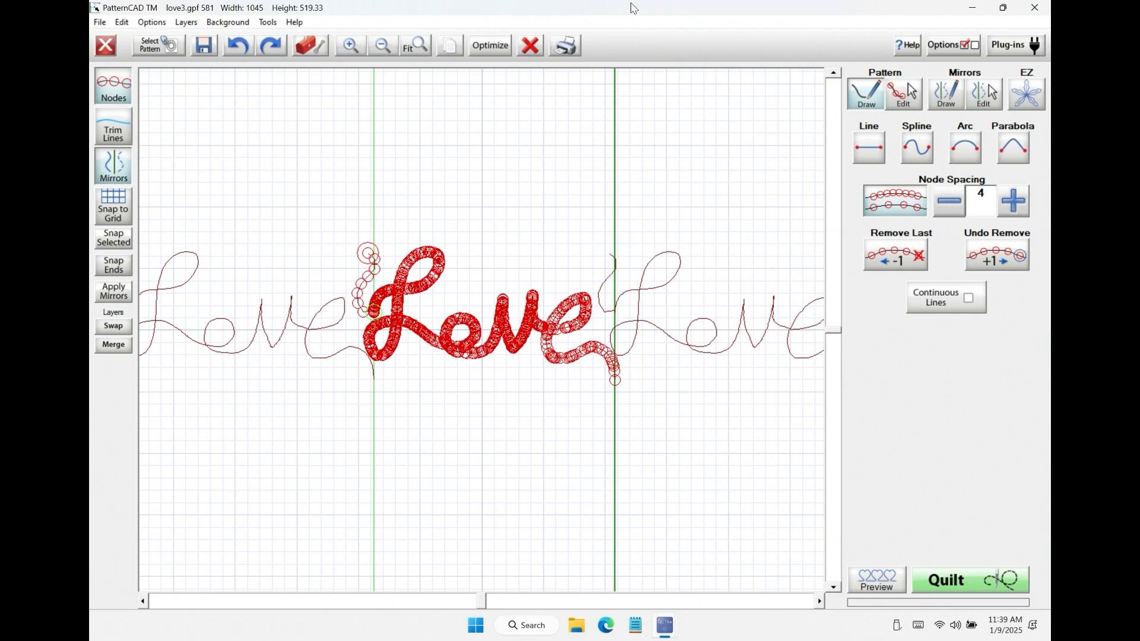
{"action": "left_click", "coordinate": [237, 46]}
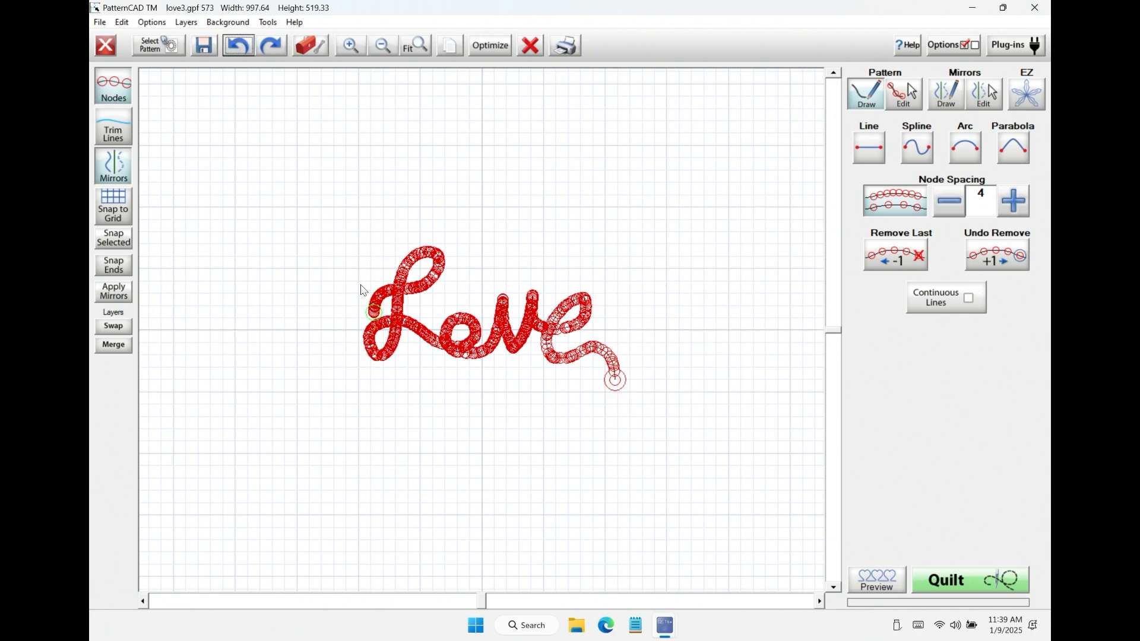
{"action": "left_click_drag", "start_coordinate": [365, 323], "coordinate": [330, 278]}
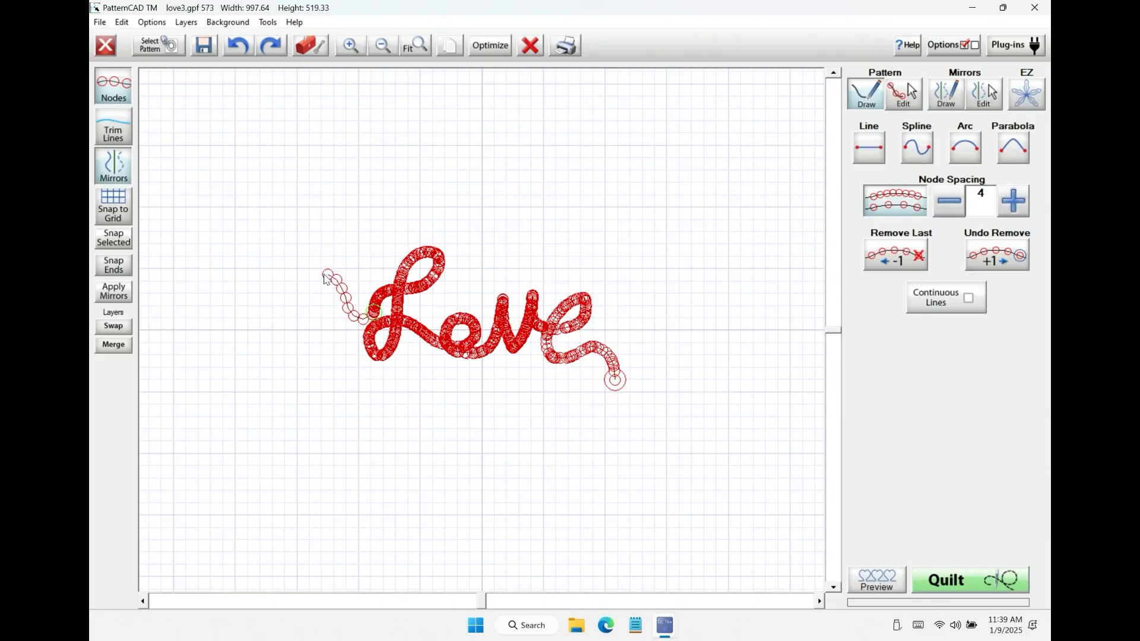
{"action": "left_click_drag", "start_coordinate": [324, 280], "coordinate": [318, 276]}
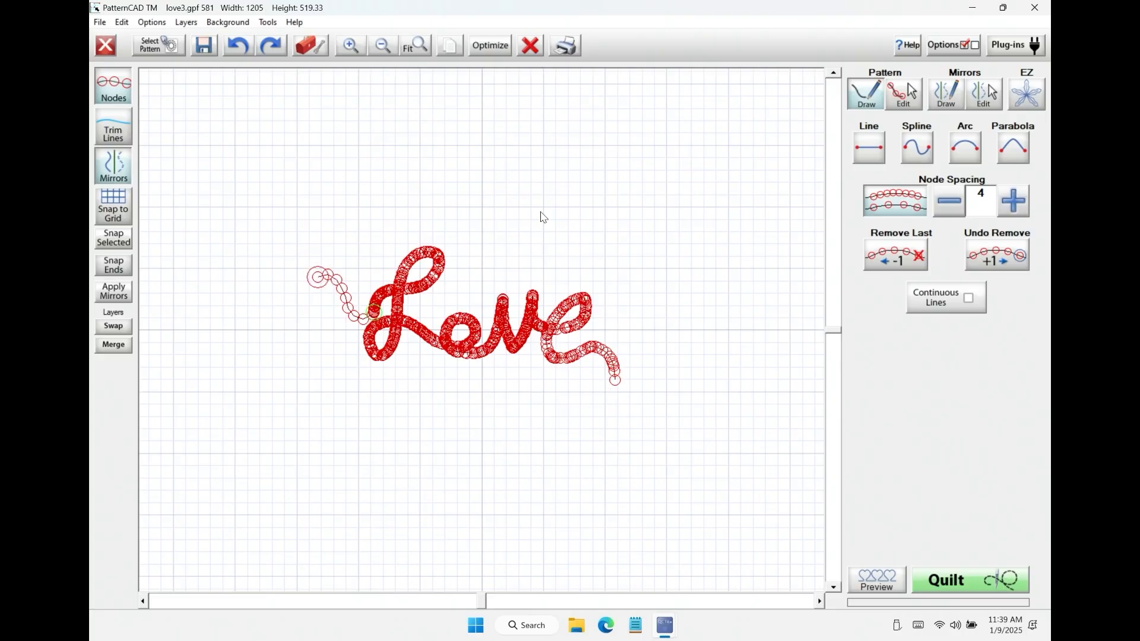
Step: Snap together the inner end node of the lead-in curve and the start node of the L
{"action": "left_click", "coordinate": [109, 87]}
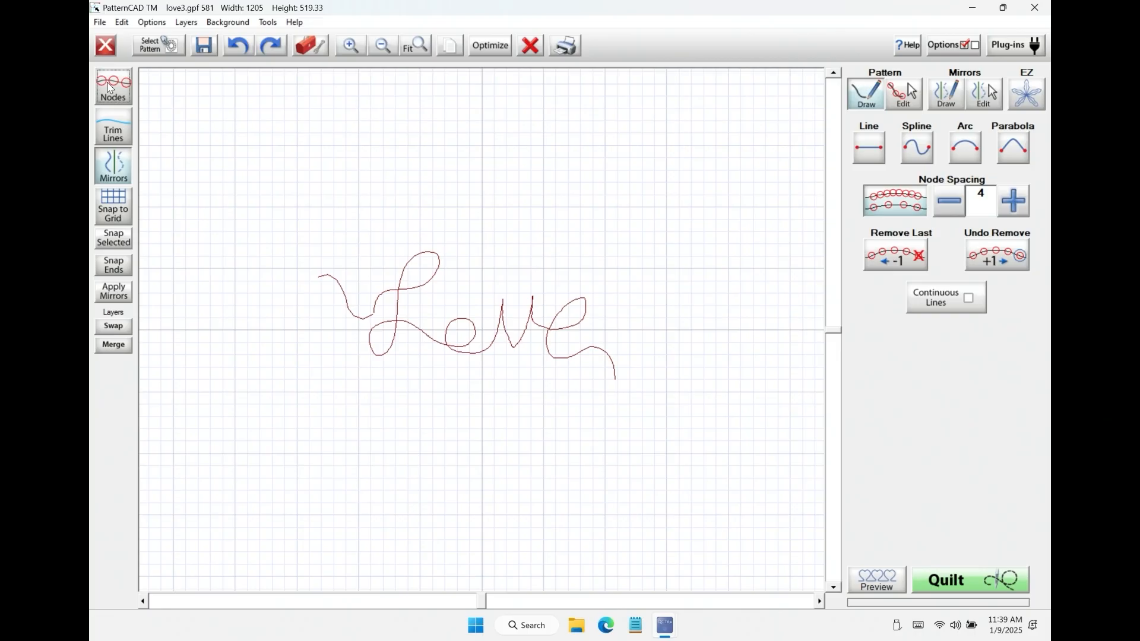
{"action": "left_click", "coordinate": [109, 87]}
{"action": "left_click", "coordinate": [111, 87]}
{"action": "left_click", "coordinate": [356, 48]}
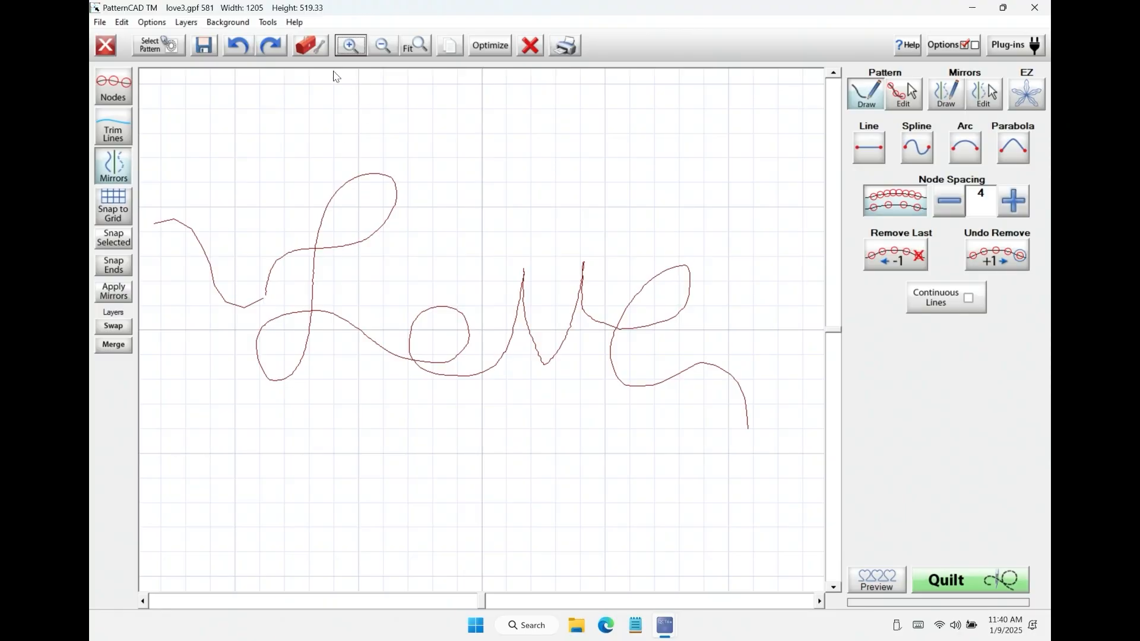
{"action": "left_click", "coordinate": [348, 48]}
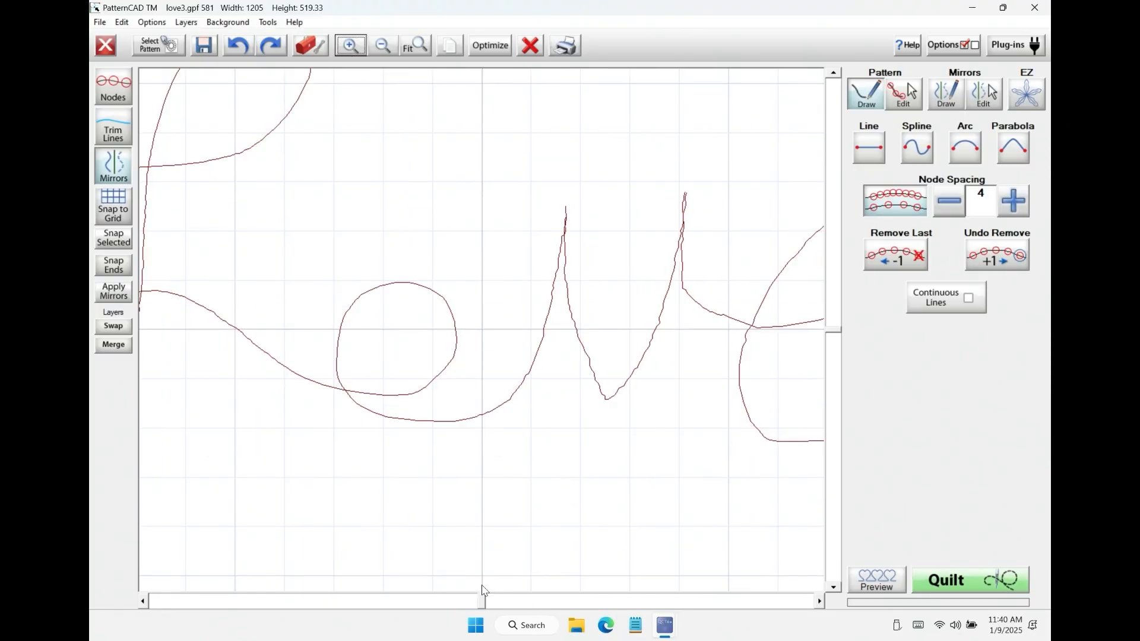
{"action": "left_click", "coordinate": [144, 601]}
{"action": "left_click", "coordinate": [145, 602]}
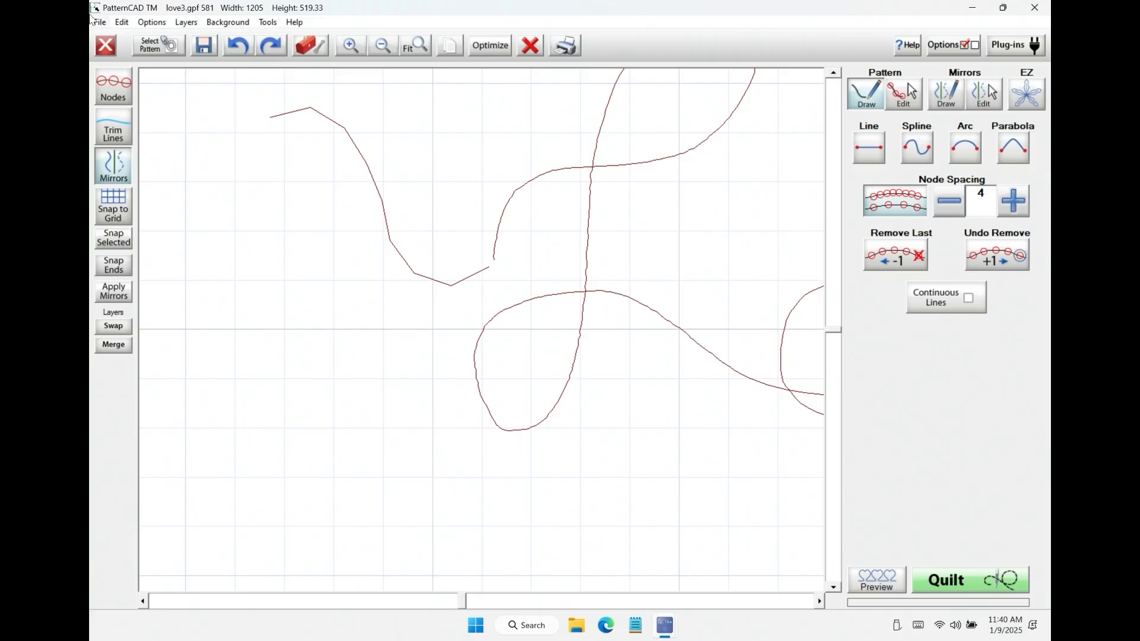
{"action": "left_click", "coordinate": [105, 89]}
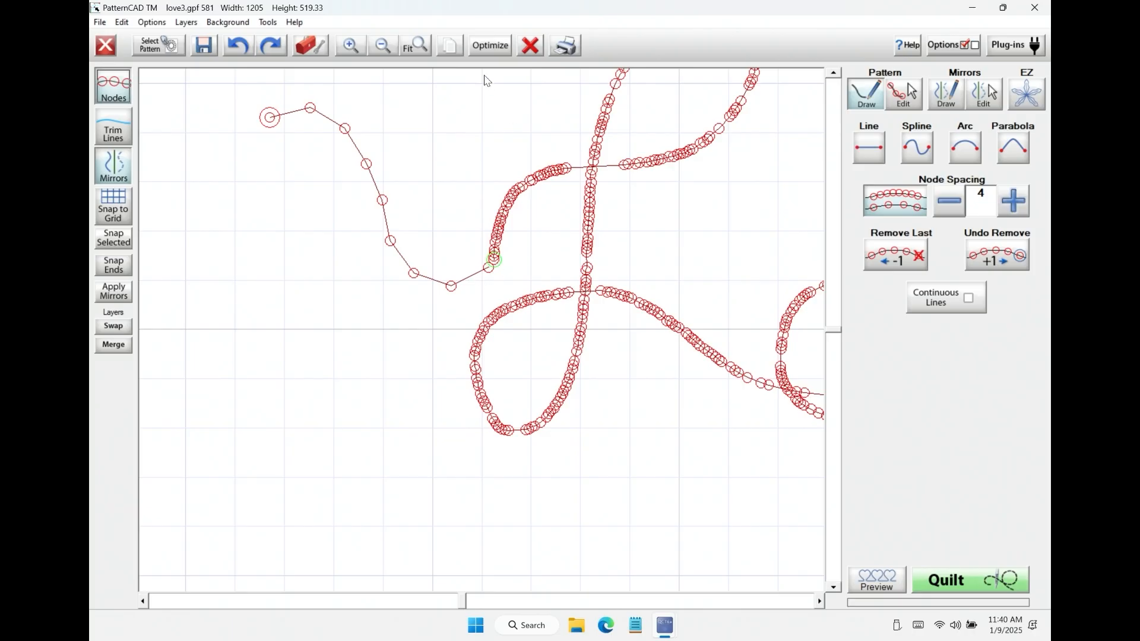
{"action": "left_click", "coordinate": [353, 44]}
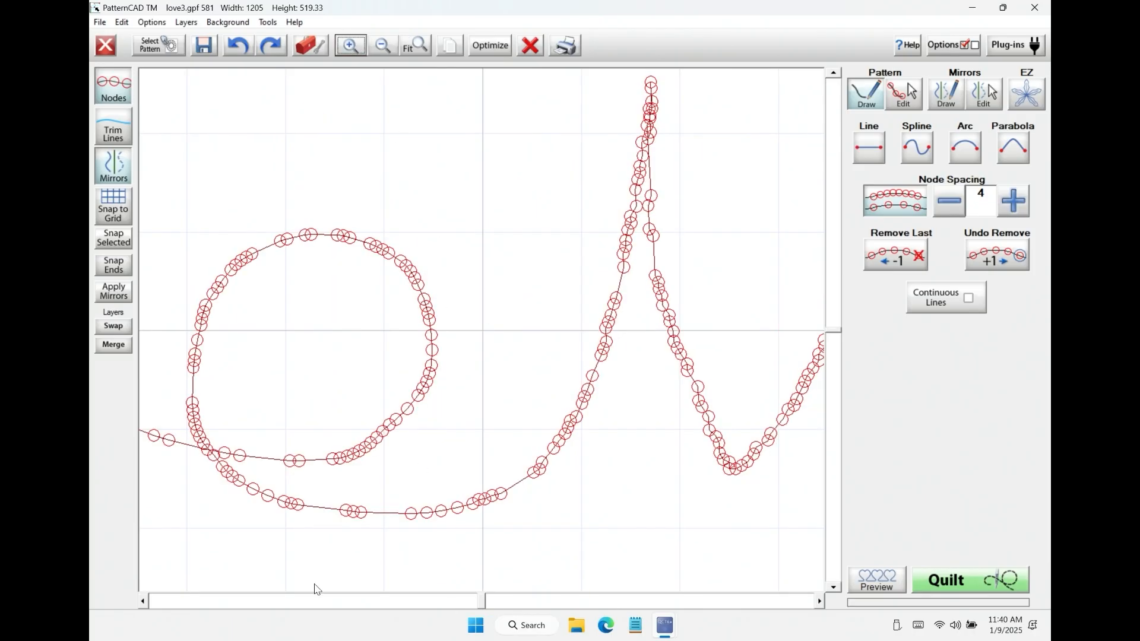
{"action": "left_click", "coordinate": [144, 601]}
{"action": "left_click", "coordinate": [144, 601]}
{"action": "left_click", "coordinate": [144, 601]}
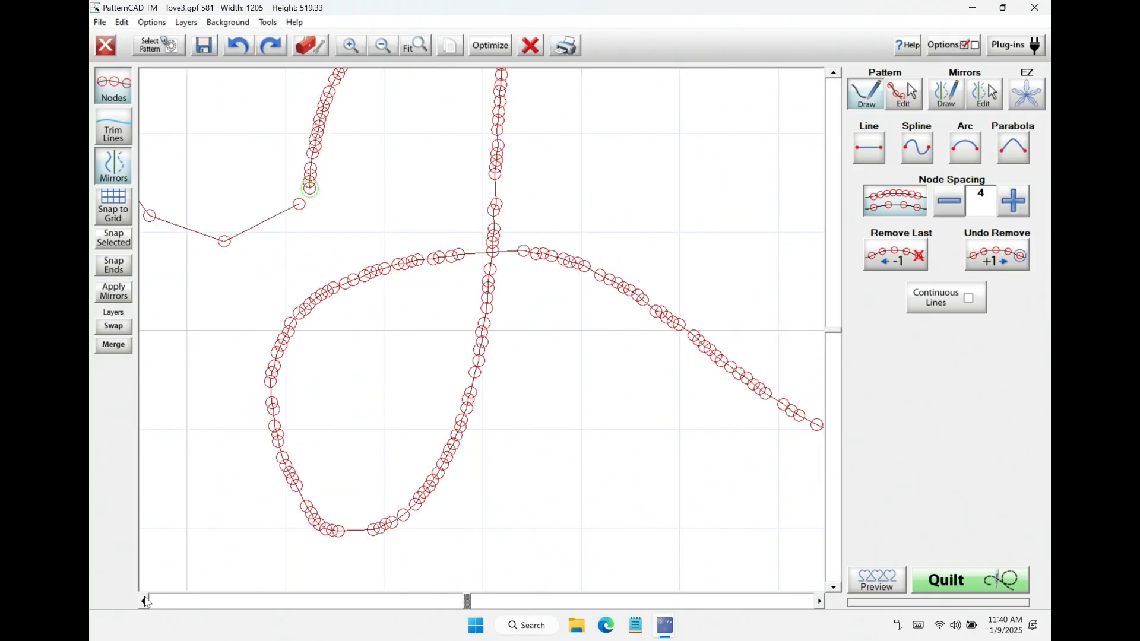
{"action": "left_click", "coordinate": [144, 601]}
{"action": "right_click", "coordinate": [405, 186]}
{"action": "mouse_move", "coordinate": [385, 194]}
{"action": "left_mouse_down"}
{"action": "mouse_move", "coordinate": [408, 214]}
{"action": "mouse_move", "coordinate": [399, 183]}
{"action": "left_mouse_up"}
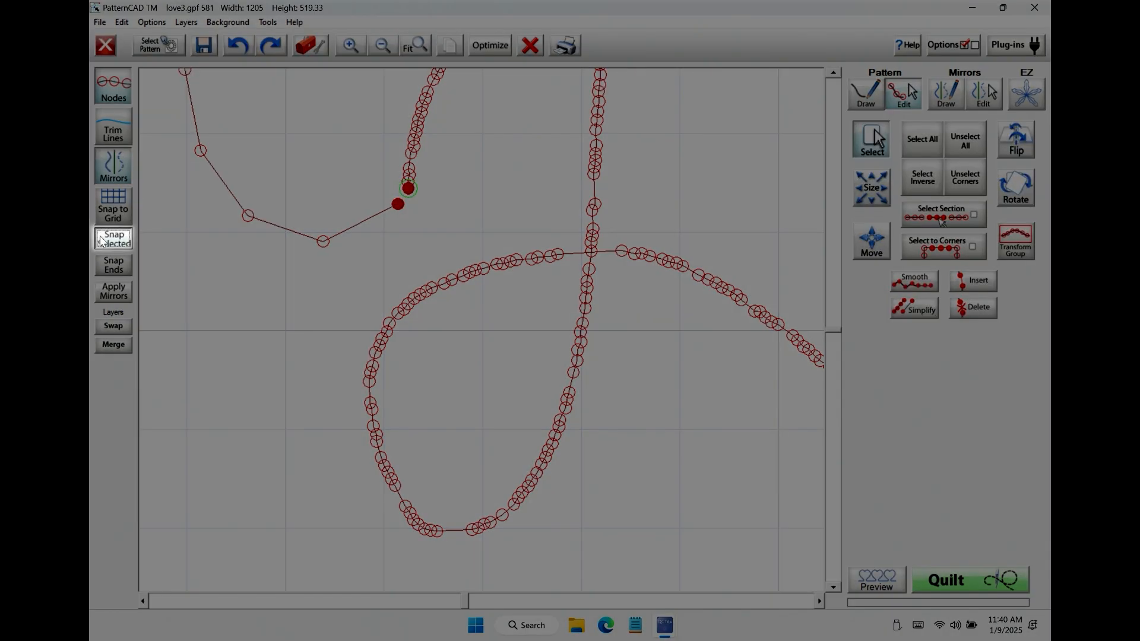
{"action": "left_click", "coordinate": [101, 240]}
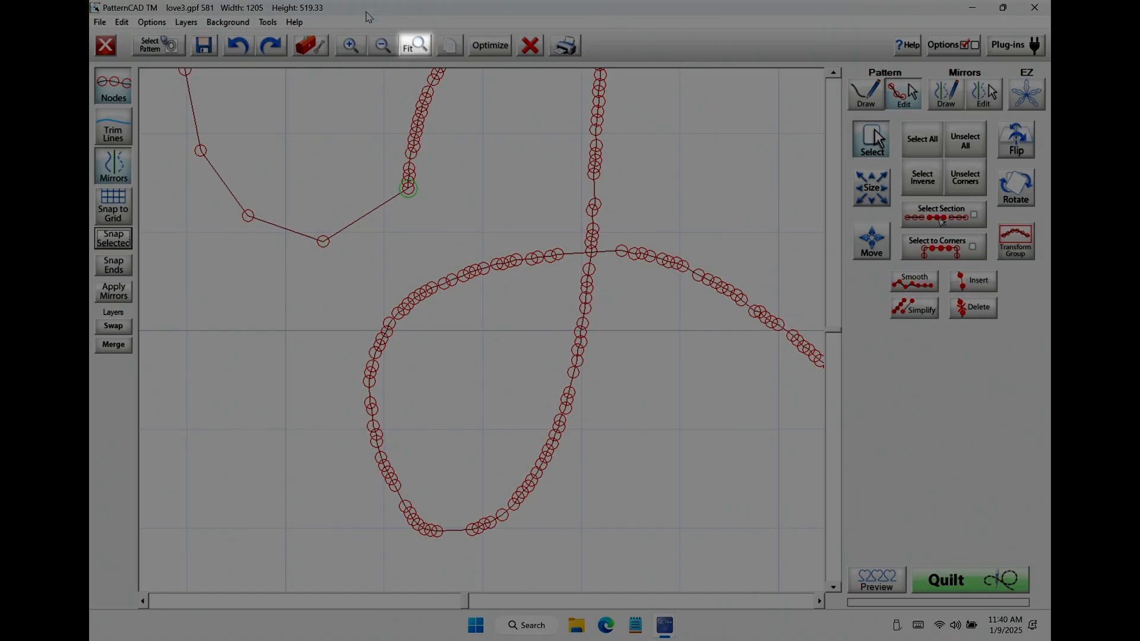
Step: Smooth the lead-in curve together with the adjoining start of the L, clear the selection and return to pattern drawing
{"action": "left_click", "coordinate": [415, 46]}
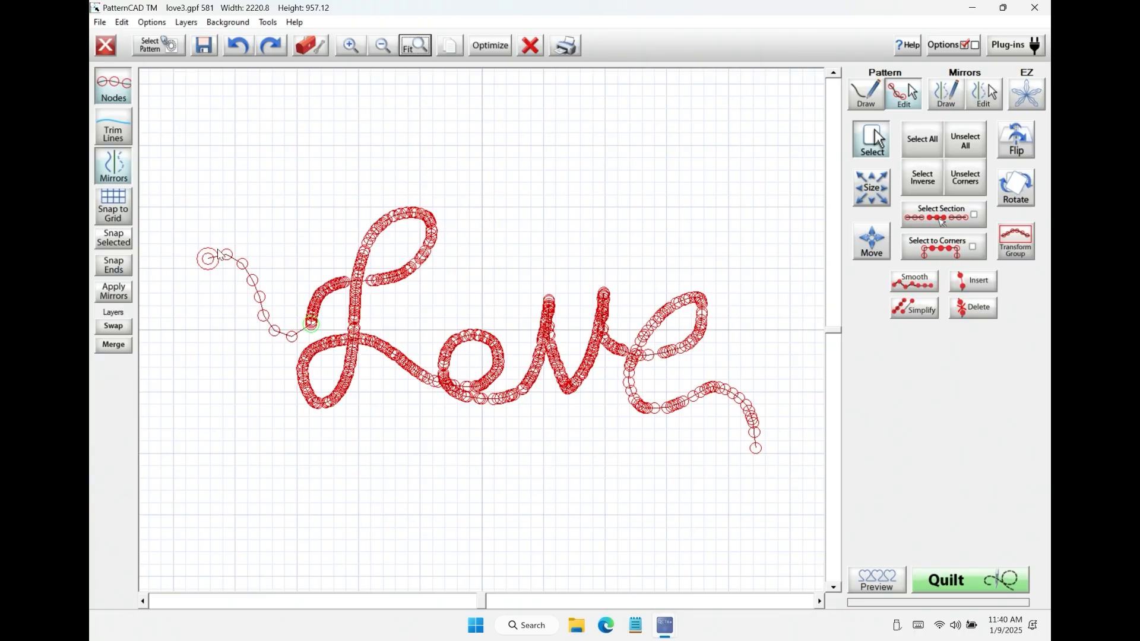
{"action": "left_click_drag", "start_coordinate": [190, 240], "coordinate": [317, 336]}
{"action": "left_click", "coordinate": [920, 283]}
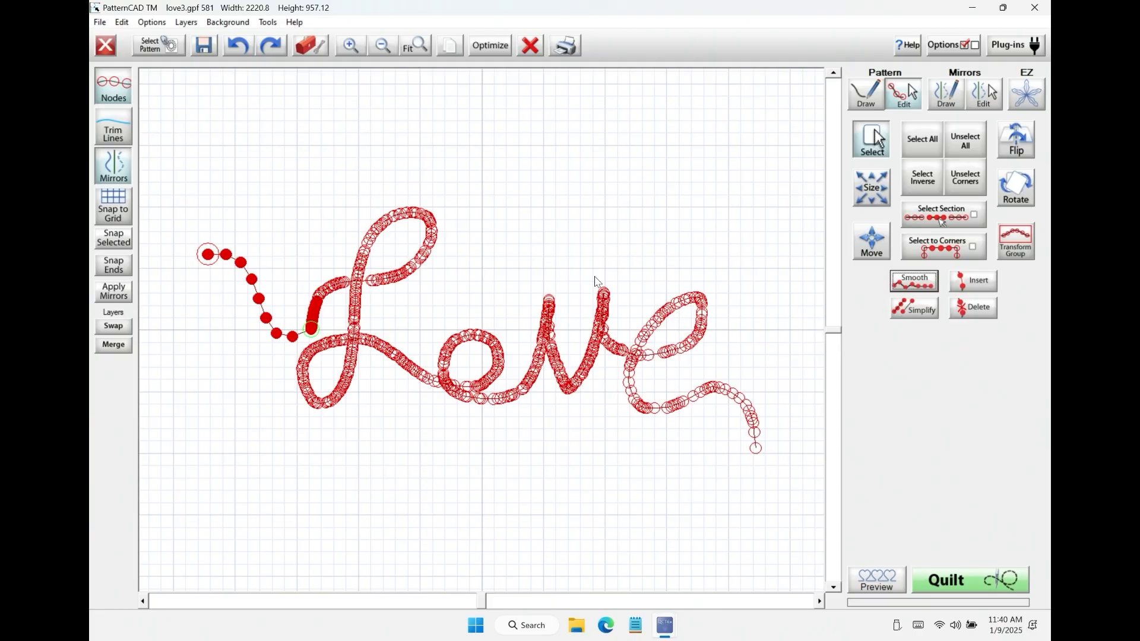
{"action": "left_click", "coordinate": [965, 140]}
{"action": "left_click", "coordinate": [866, 94]}
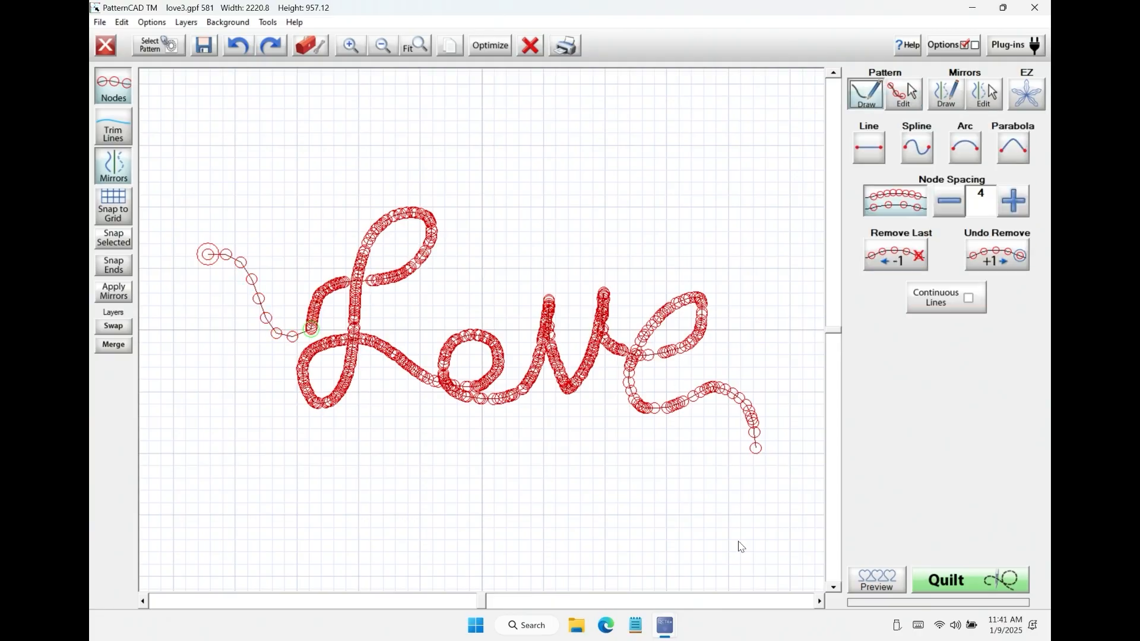
Step: Try extending the tail of the e with Continuous Lines enabled, undo the stroke and disable the option
{"action": "left_click", "coordinate": [968, 300]}
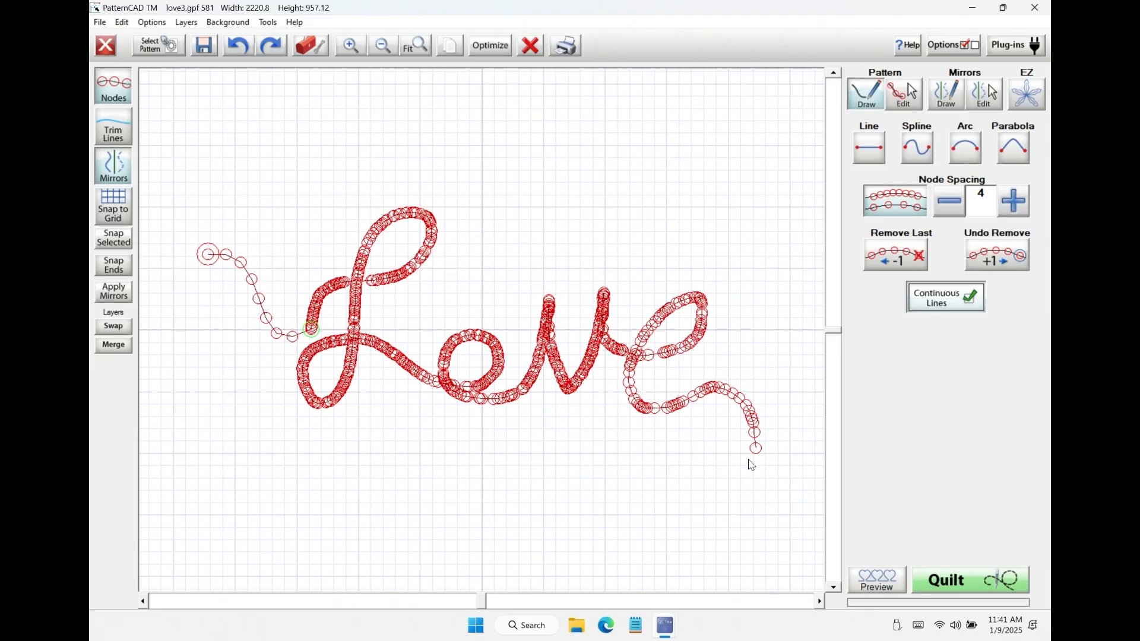
{"action": "left_click_drag", "start_coordinate": [754, 451], "coordinate": [734, 465]}
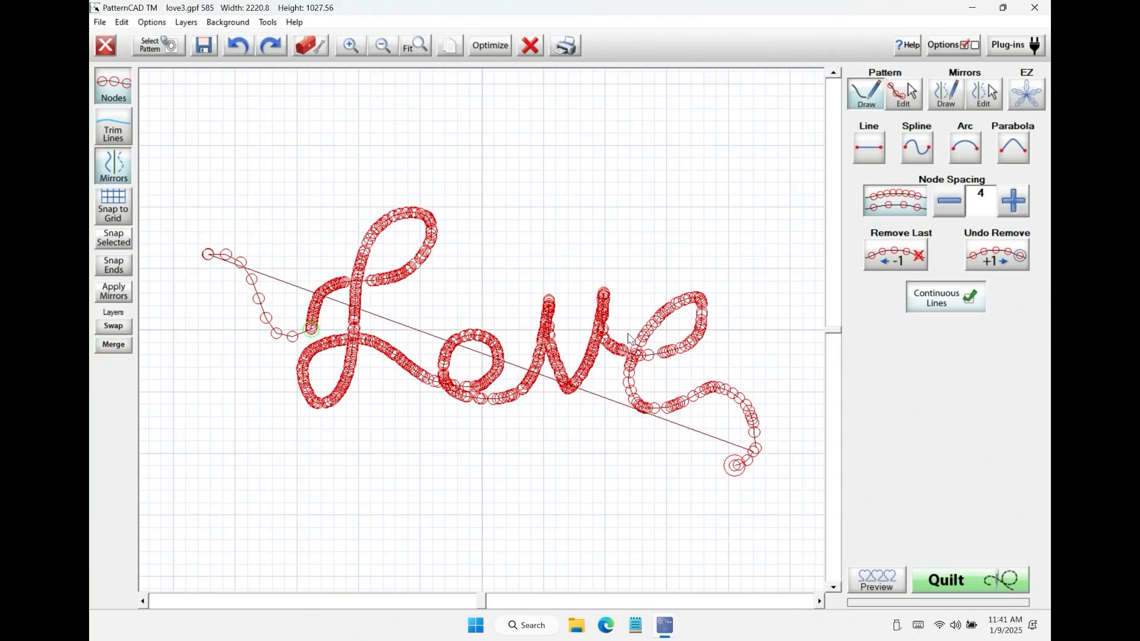
{"action": "left_click", "coordinate": [244, 46]}
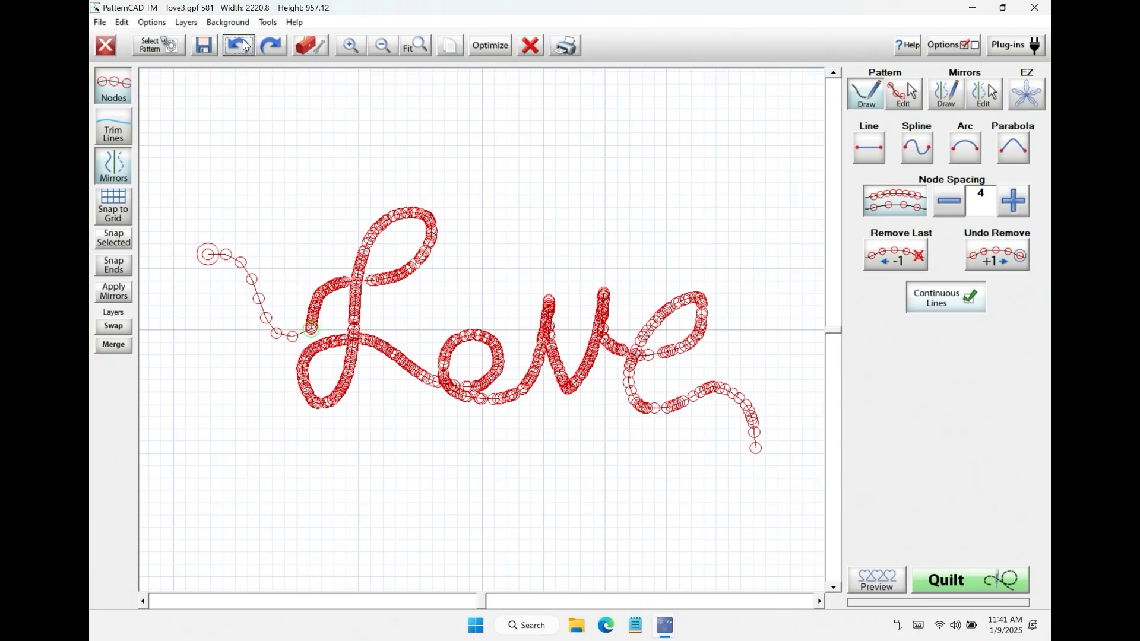
{"action": "left_click", "coordinate": [979, 304]}
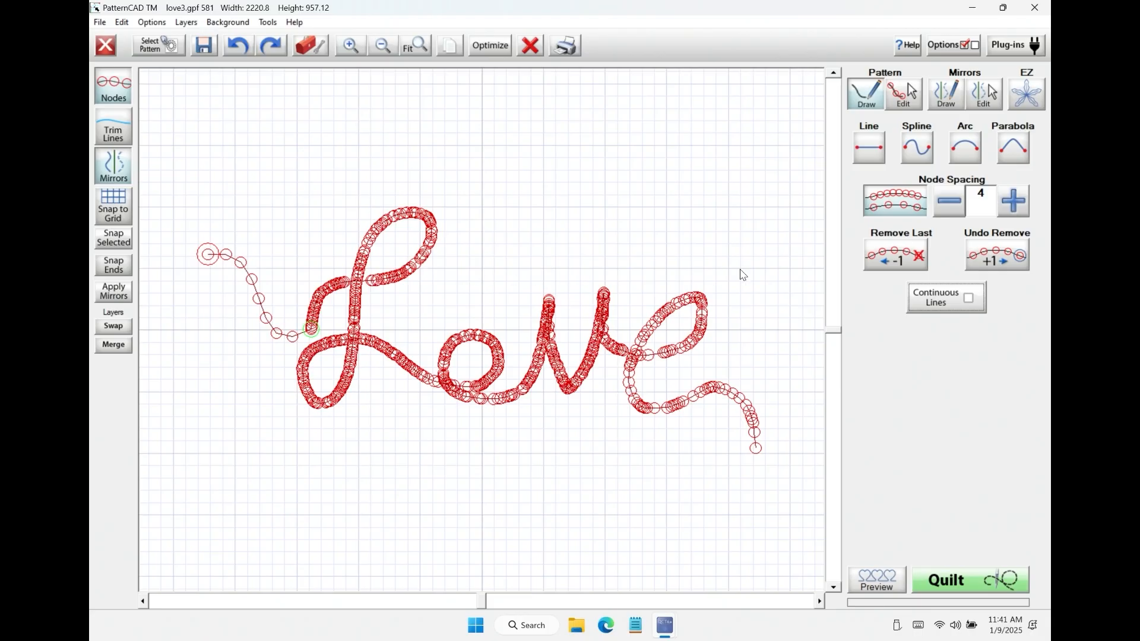
Step: Draw a looping exit curve from the tail of the e up to the upper right and snap the joining nodes together
{"action": "mouse_move", "coordinate": [758, 457]}
{"action": "left_mouse_down"}
{"action": "mouse_move", "coordinate": [722, 454]}
{"action": "mouse_move", "coordinate": [741, 379]}
{"action": "mouse_move", "coordinate": [781, 324]}
{"action": "mouse_move", "coordinate": [798, 270]}
{"action": "left_mouse_up"}
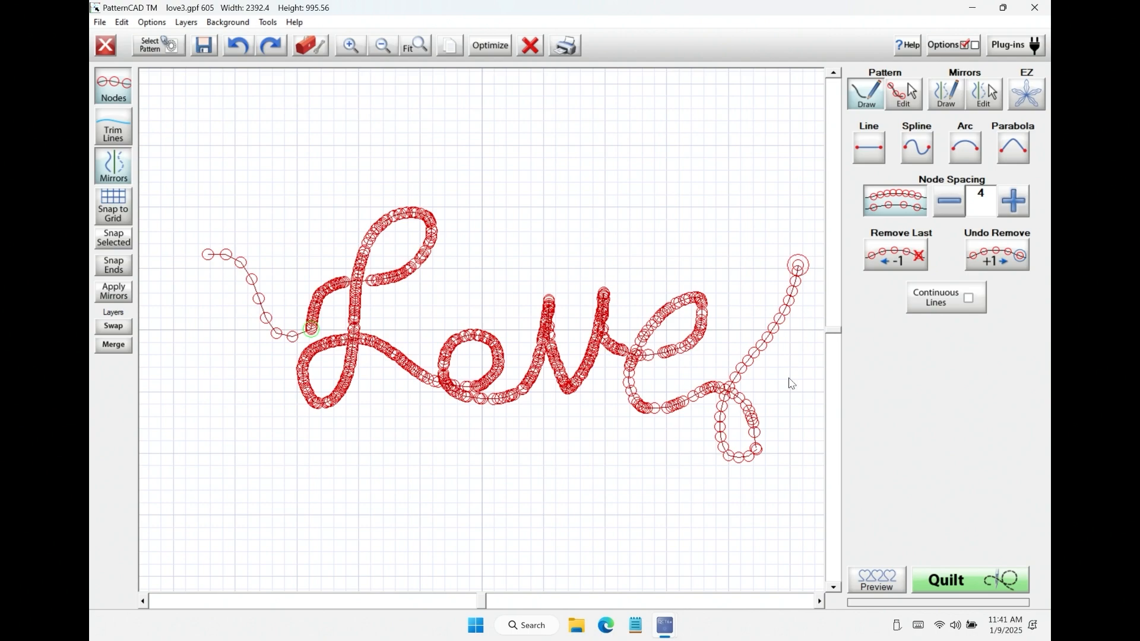
{"action": "left_click", "coordinate": [918, 101]}
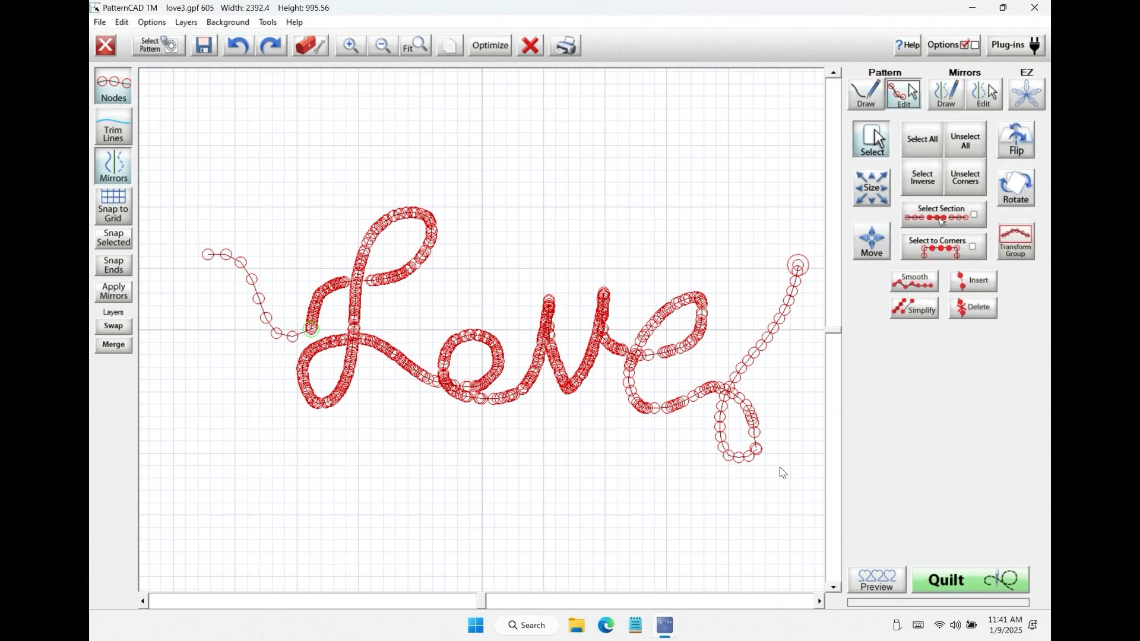
{"action": "left_click", "coordinate": [770, 457]}
{"action": "left_click", "coordinate": [115, 248]}
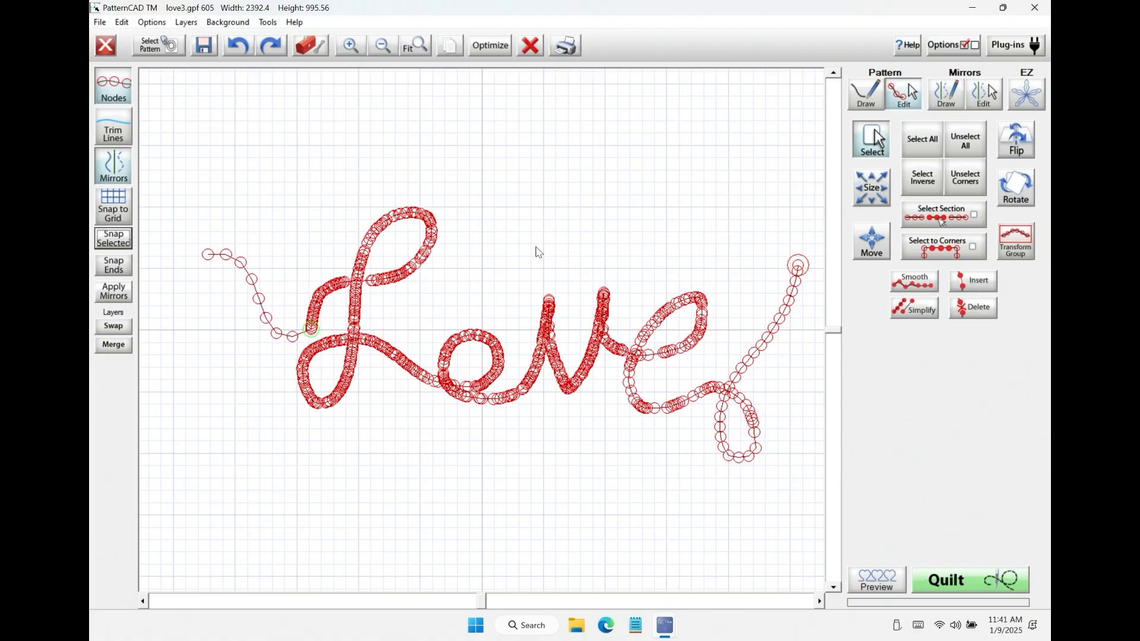
Step: Smooth the lower loop where the exit curve joins the tail of the e, and clear the selection
{"action": "left_click_drag", "start_coordinate": [692, 486], "coordinate": [791, 402]}
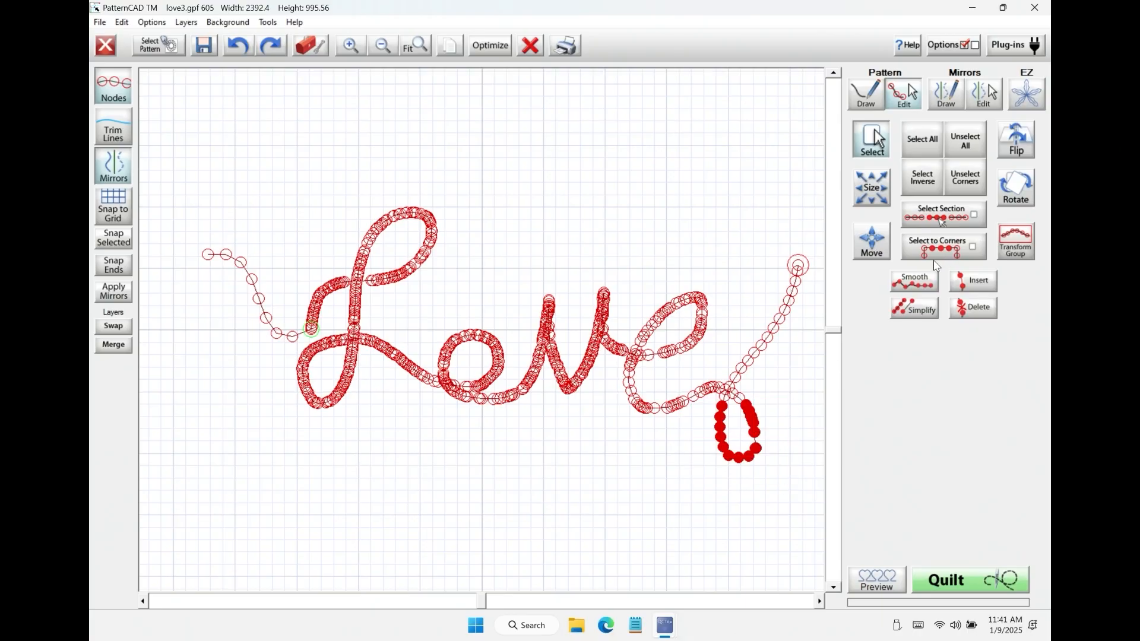
{"action": "left_click", "coordinate": [924, 281]}
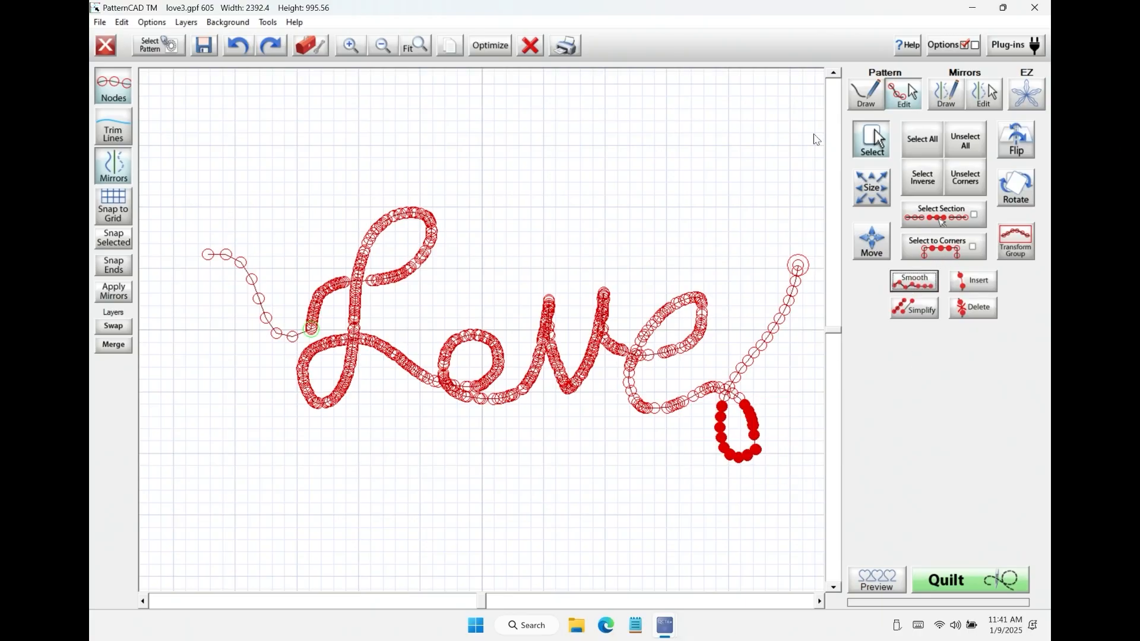
{"action": "left_click", "coordinate": [966, 141]}
Step: Preview the pantograph layout and open the Love pattern for optimization
{"action": "left_click", "coordinate": [870, 578]}
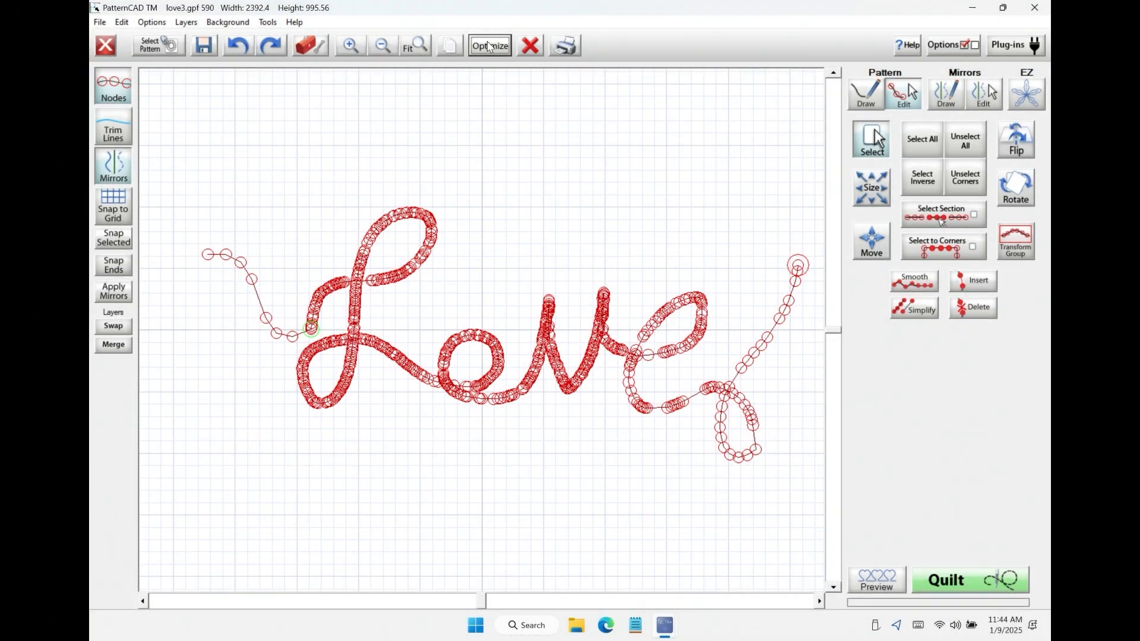
{"action": "left_click", "coordinate": [489, 46]}
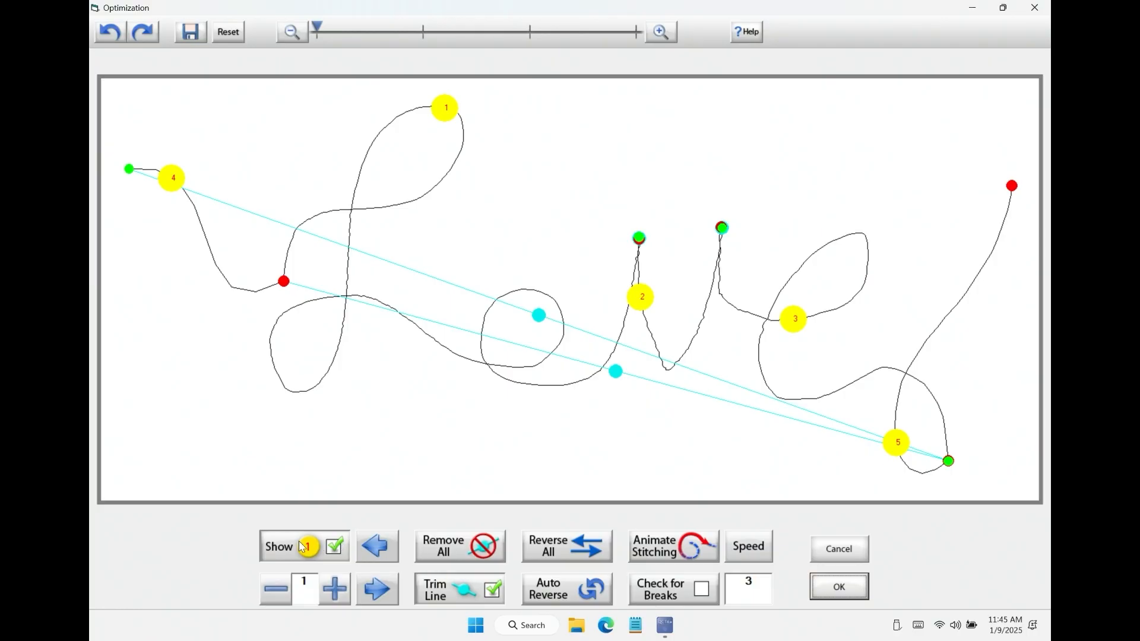
Step: Inspect line segments 1 to 3 one at a time, return to segment 1 and show all segment numbers again
{"action": "left_click", "coordinate": [342, 547]}
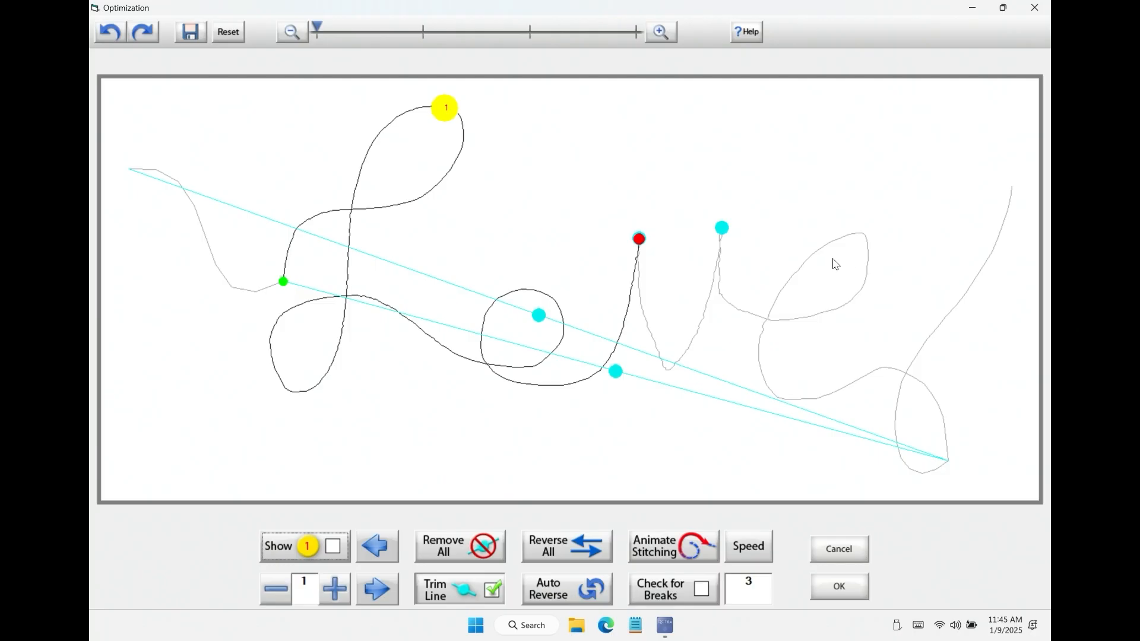
{"action": "left_click", "coordinate": [381, 597]}
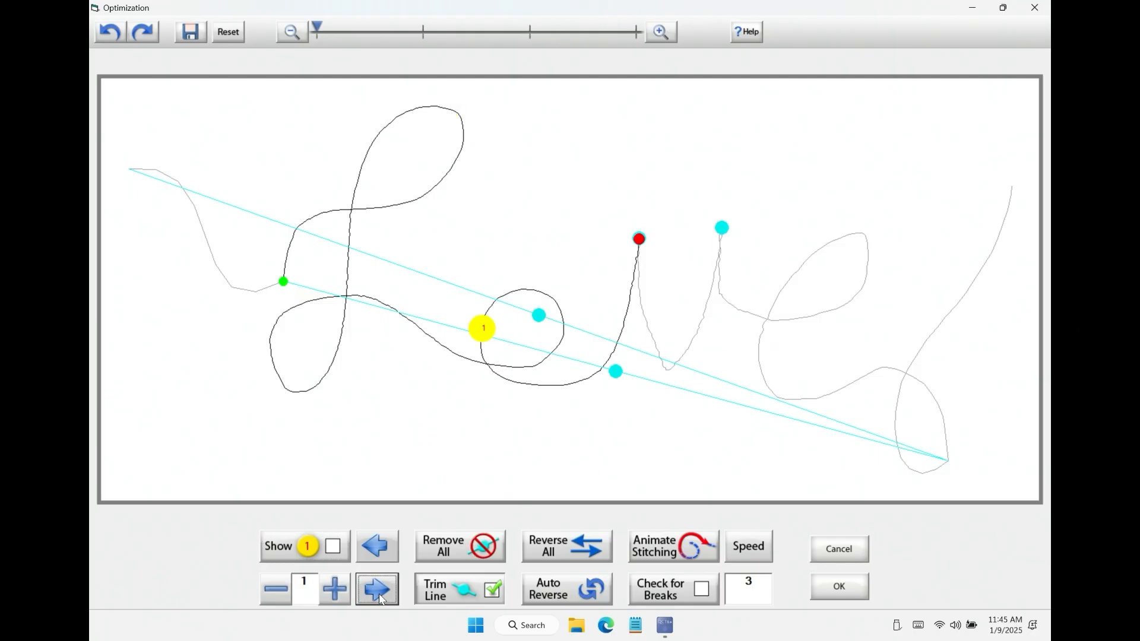
{"action": "left_click", "coordinate": [340, 592]}
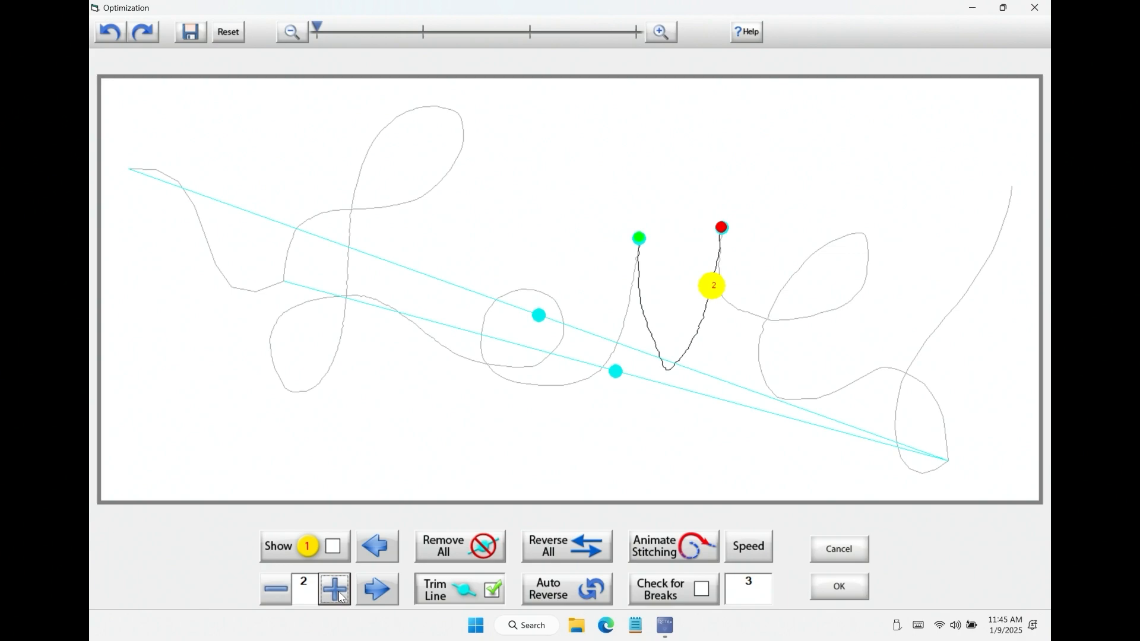
{"action": "left_click", "coordinate": [341, 592]}
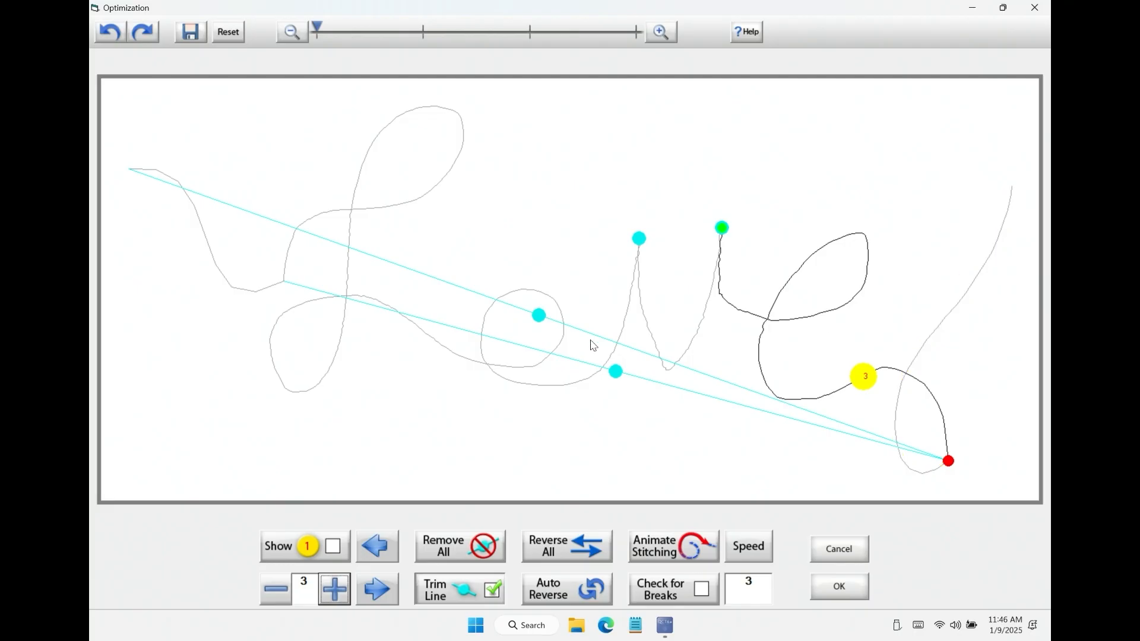
{"action": "left_click", "coordinate": [276, 589]}
{"action": "left_click", "coordinate": [276, 590]}
{"action": "left_click", "coordinate": [334, 546]}
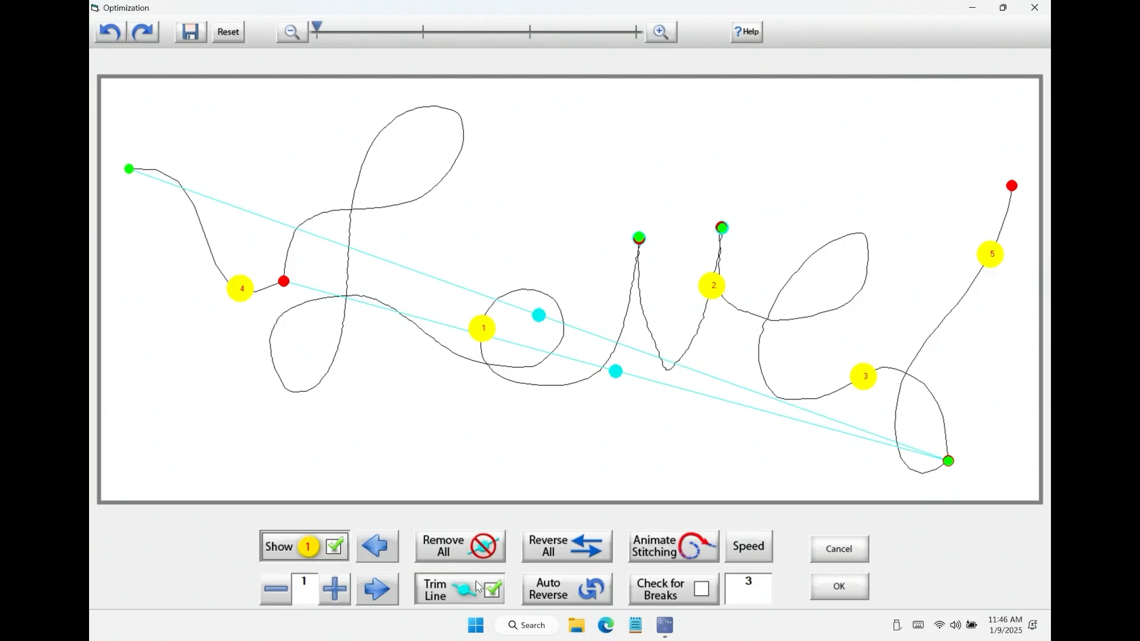
Step: Toggle the trim line display off and on, try removing all trim lines and undo the removal
{"action": "left_click", "coordinate": [492, 590]}
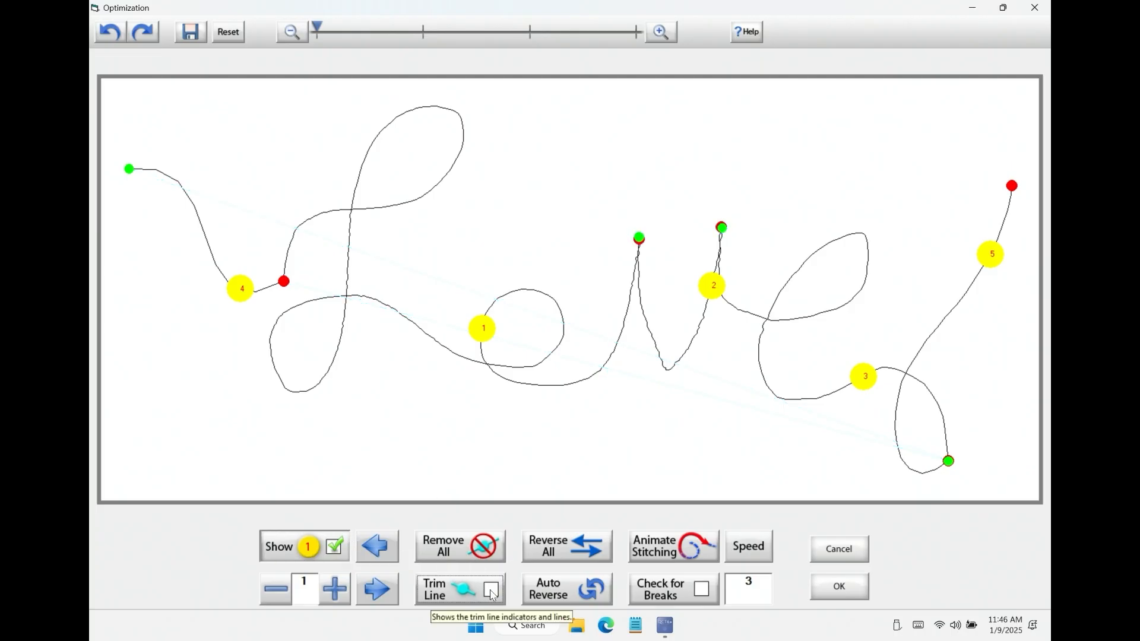
{"action": "left_click", "coordinate": [492, 591]}
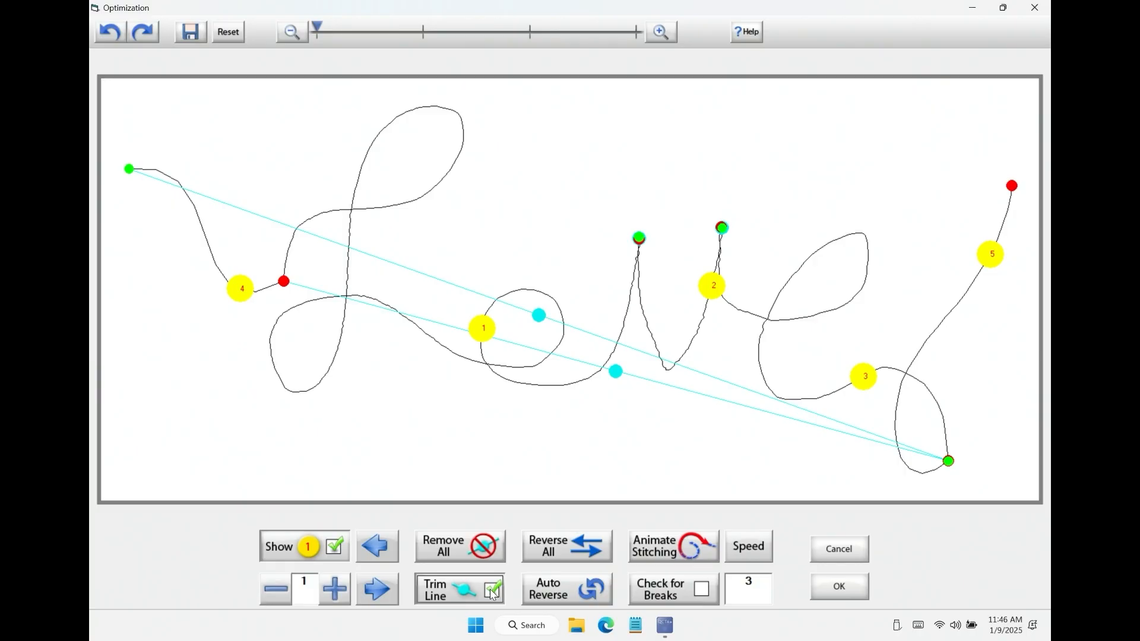
{"action": "left_click", "coordinate": [485, 553]}
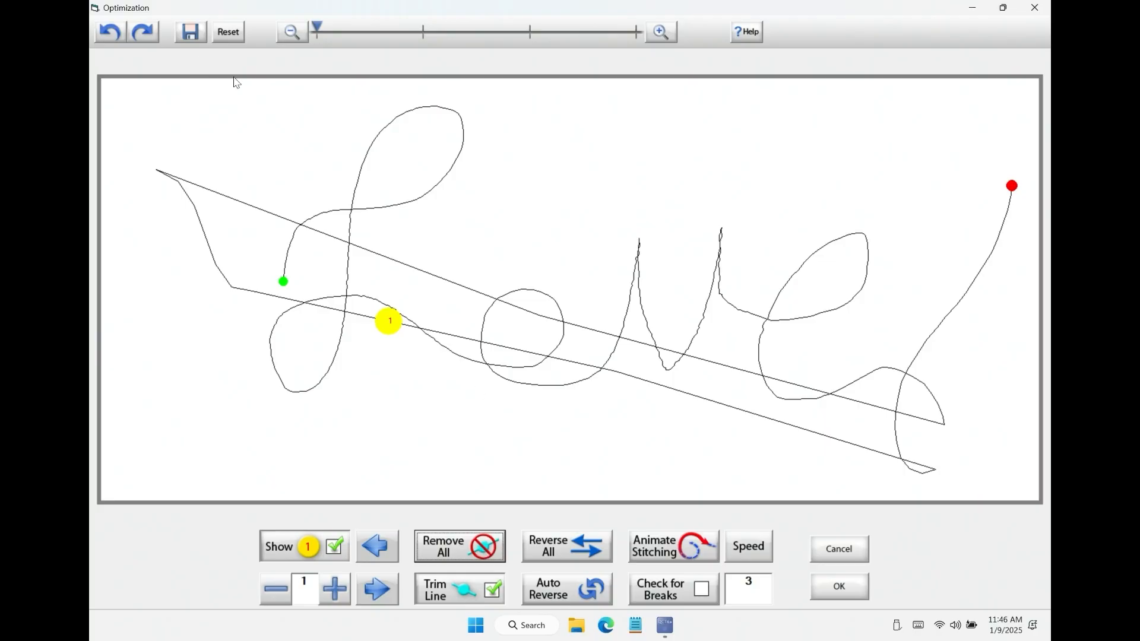
{"action": "left_click", "coordinate": [109, 33]}
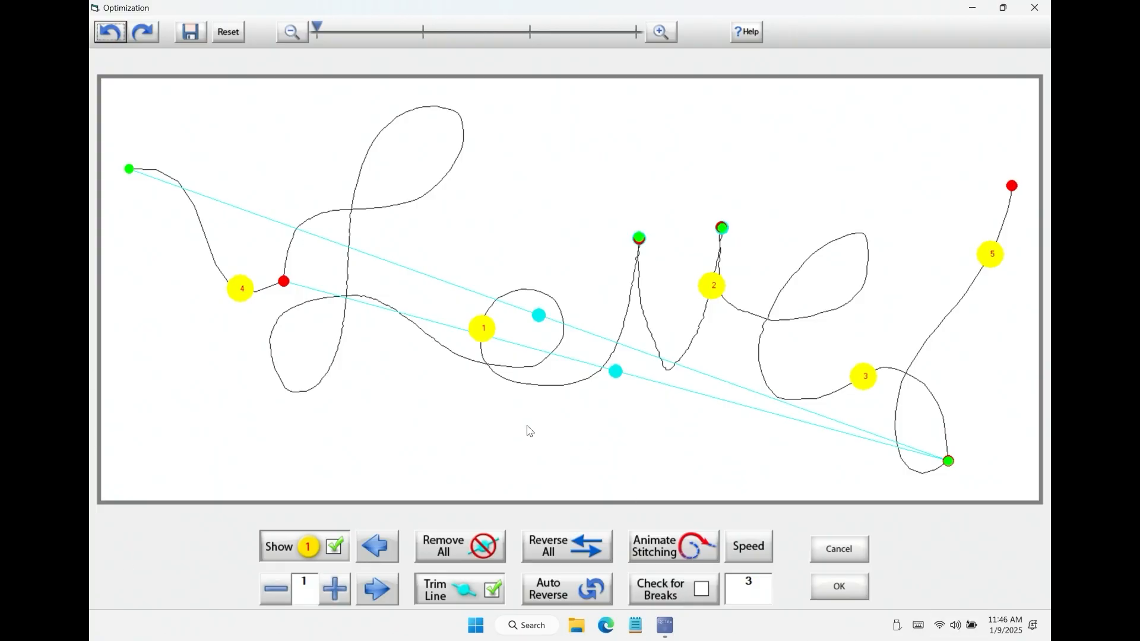
Step: Try Reverse All and Auto Reverse on the stitching direction of the segments
{"action": "left_click", "coordinate": [569, 551]}
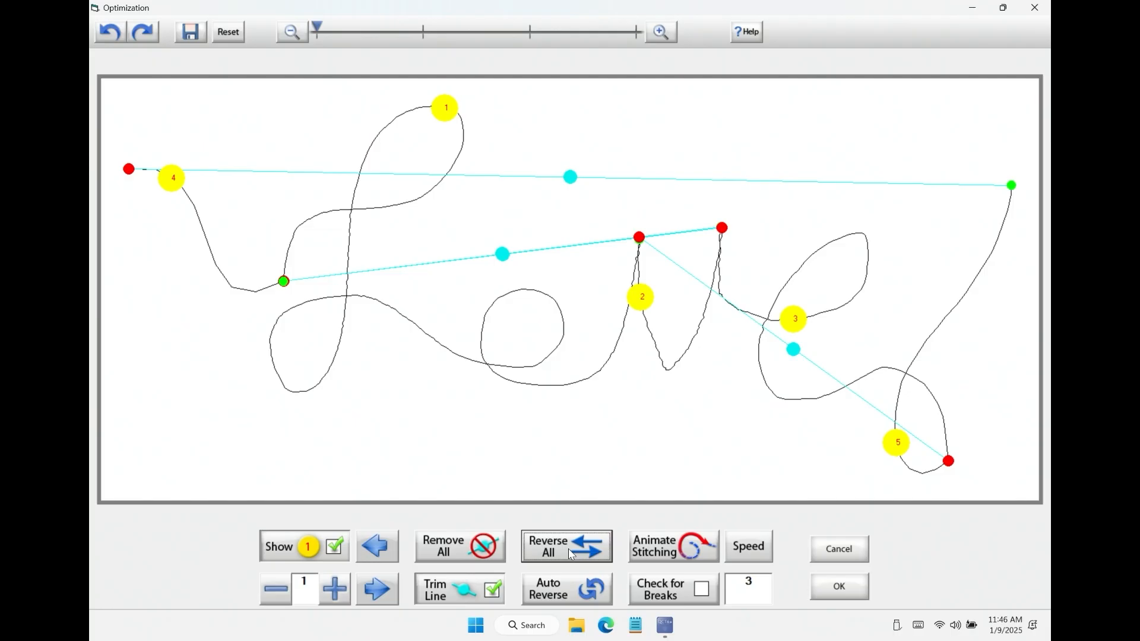
{"action": "left_click", "coordinate": [564, 580]}
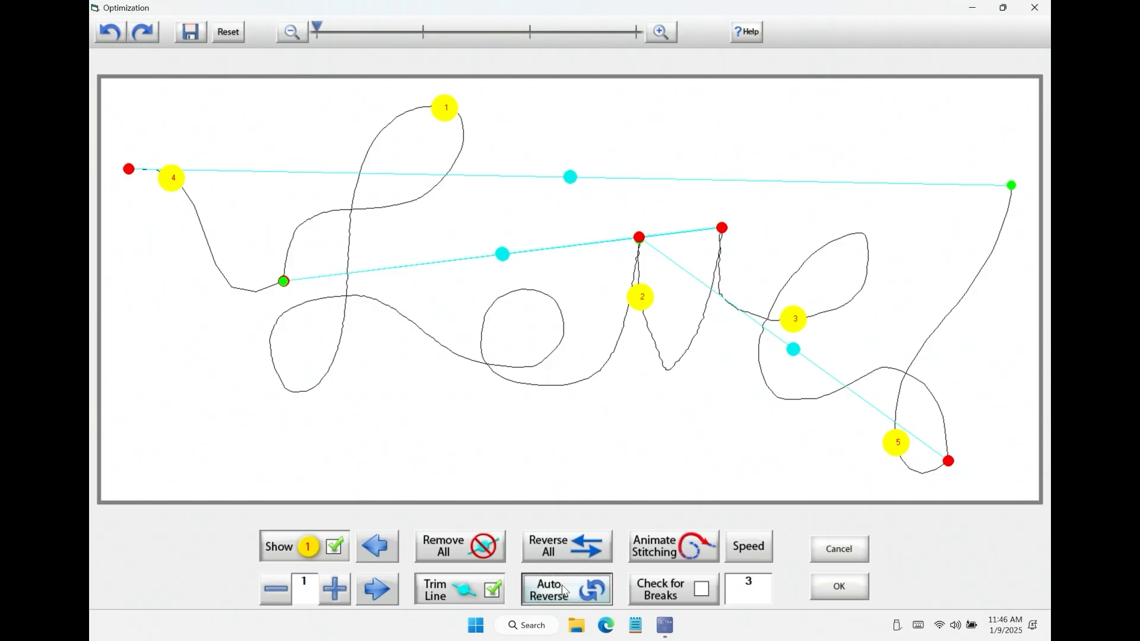
{"action": "left_click", "coordinate": [566, 549]}
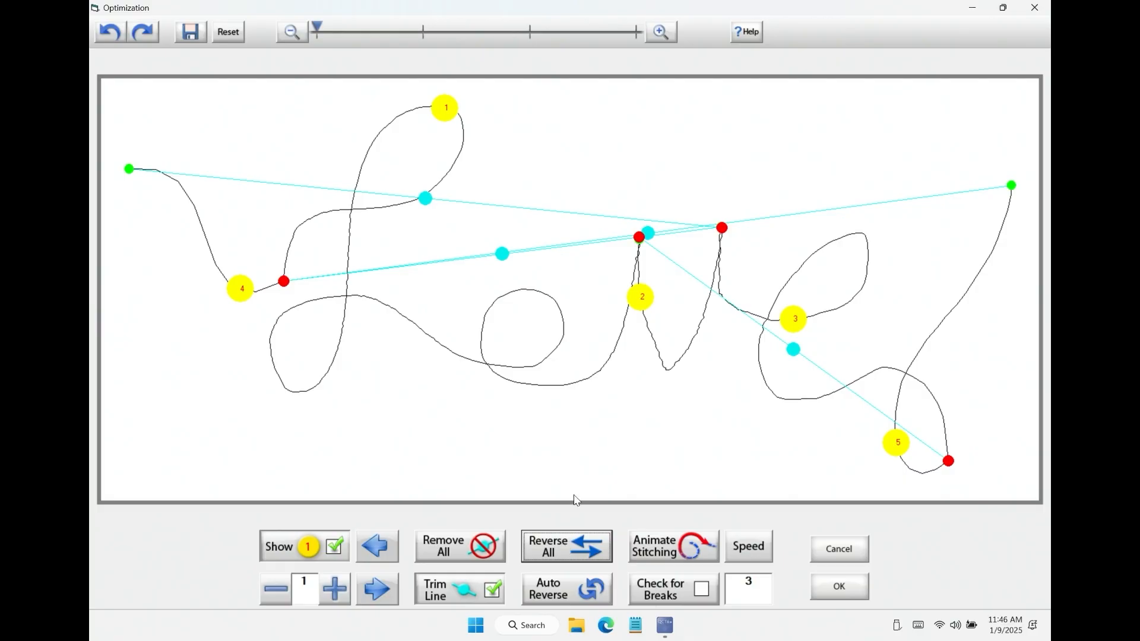
{"action": "left_click", "coordinate": [556, 555]}
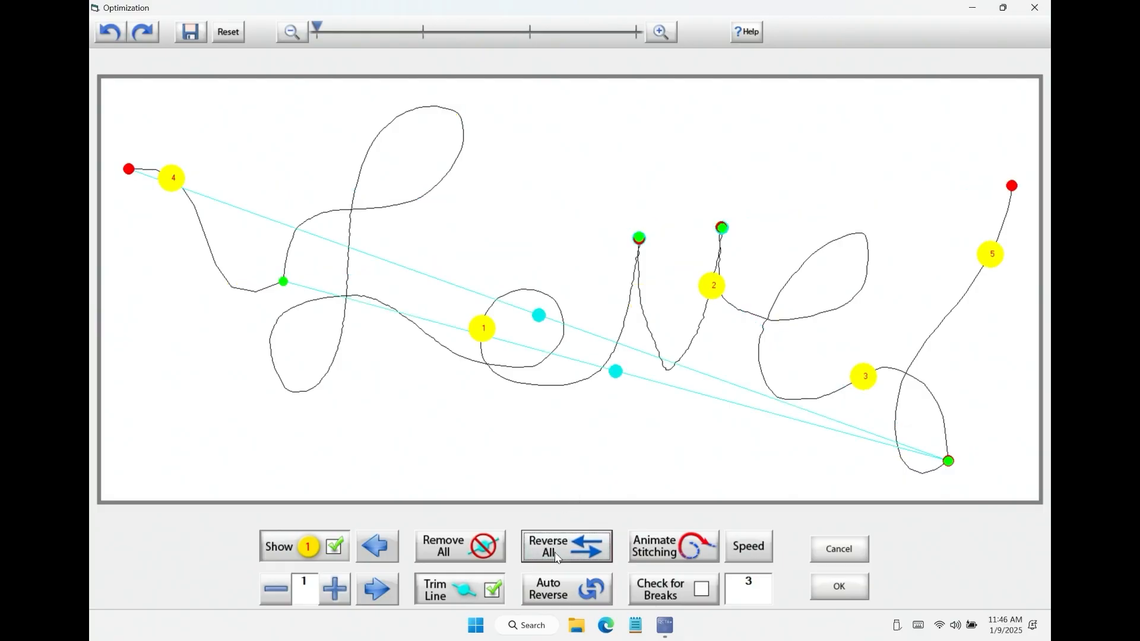
Step: Animate the stitching and enable Check for Breaks
{"action": "left_click", "coordinate": [675, 546]}
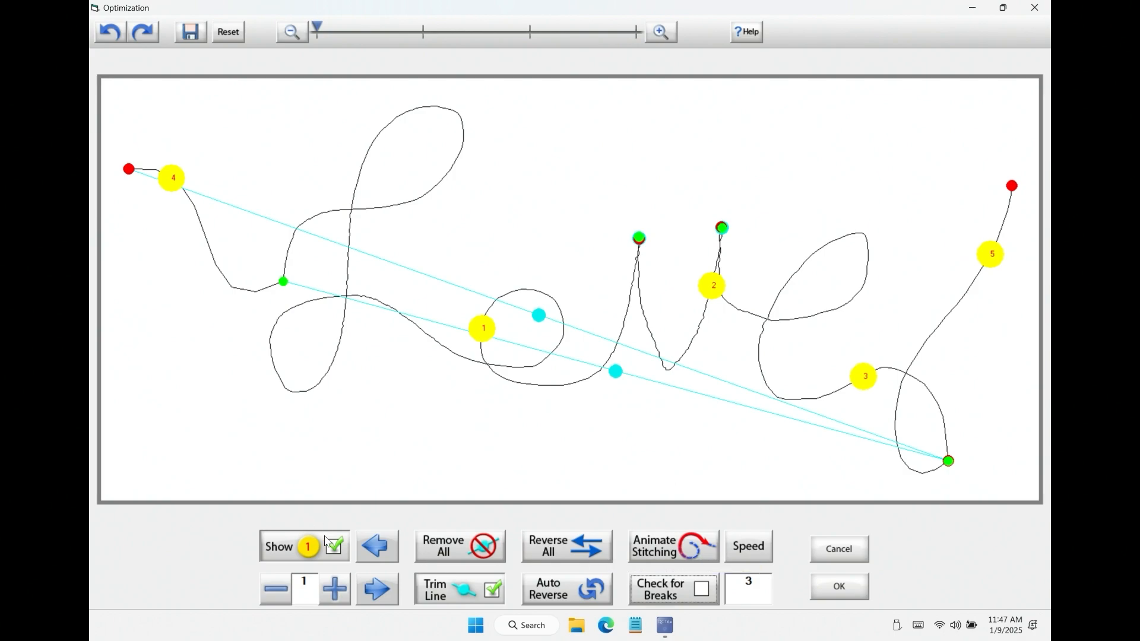
{"action": "left_click", "coordinate": [703, 593]}
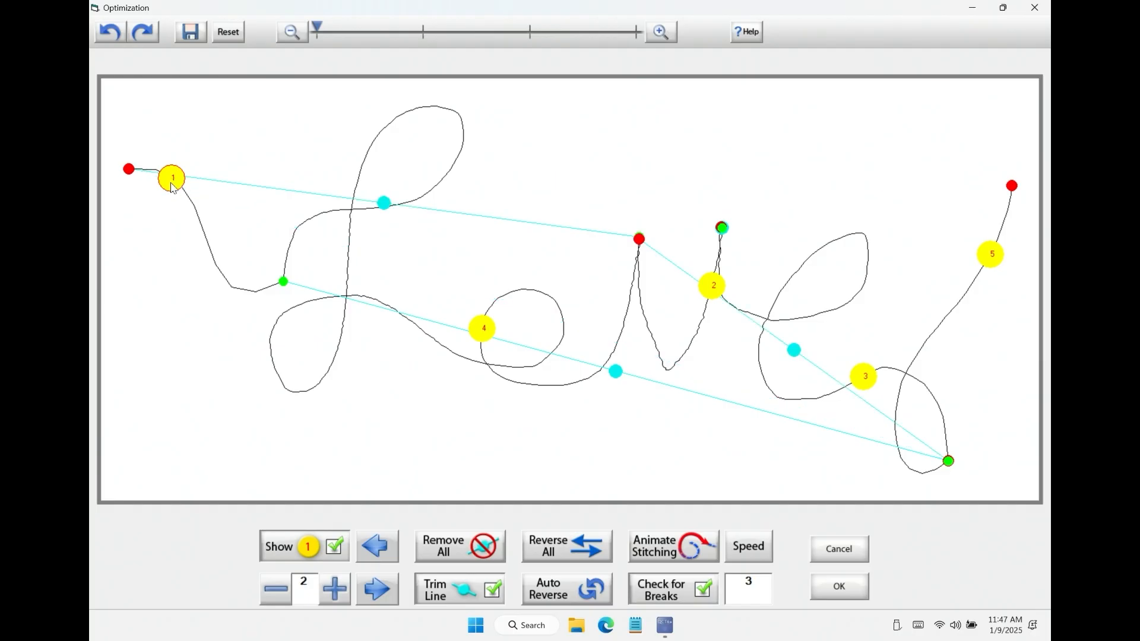
Step: Reverse the lead-in to start at its outer end and reorder the segments from the L through the v to the e and exit curve
{"action": "left_click", "coordinate": [127, 171]}
{"action": "left_click", "coordinate": [130, 172]}
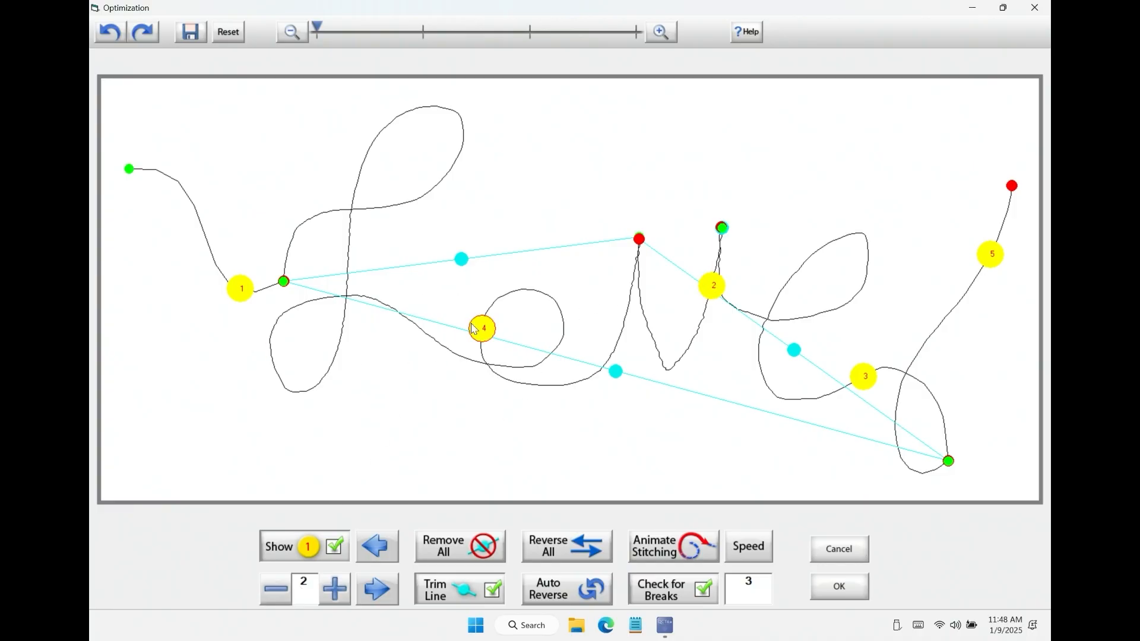
{"action": "left_click_drag", "start_coordinate": [482, 328], "coordinate": [507, 295]}
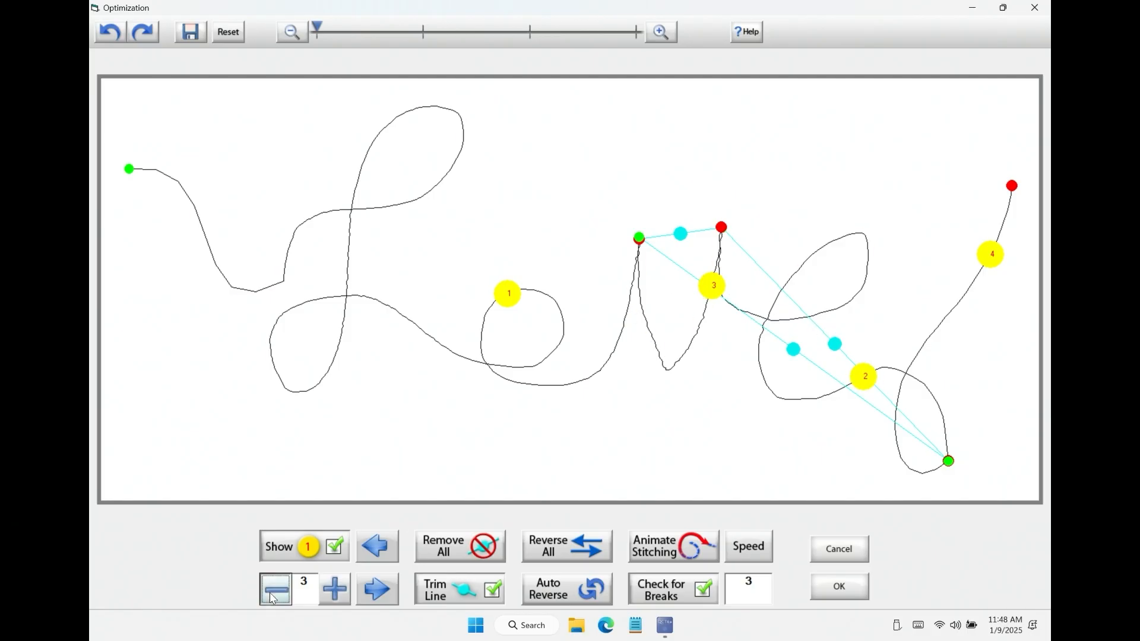
{"action": "left_click", "coordinate": [722, 293]}
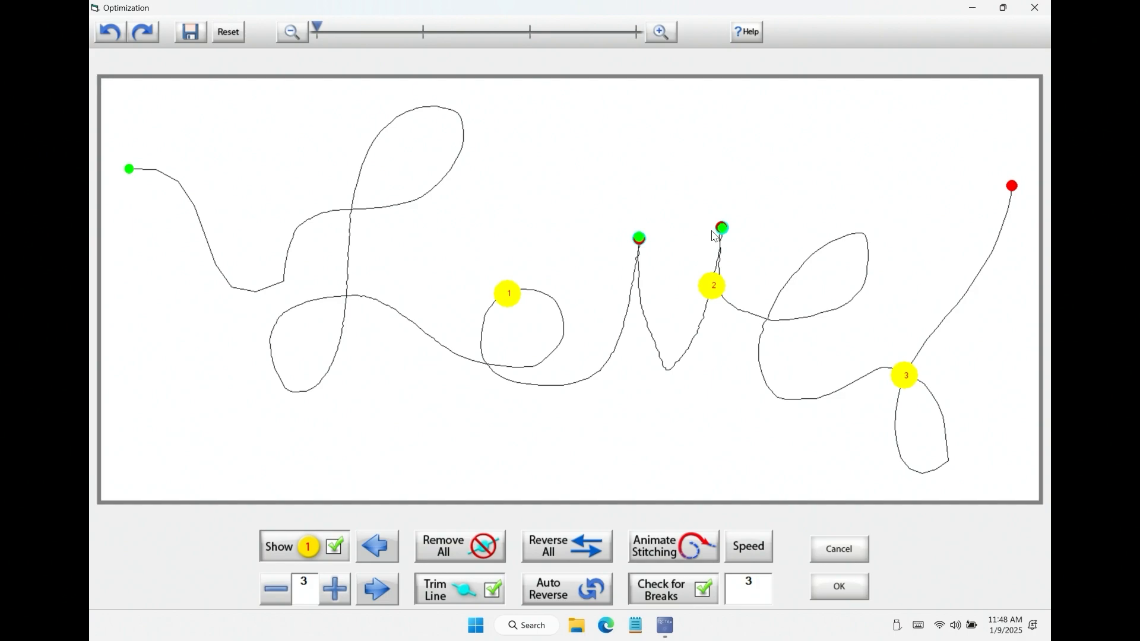
{"action": "left_click", "coordinate": [704, 591]}
{"action": "left_click", "coordinate": [701, 591]}
Step: Save the optimized pattern over love3.gpf and accept the optimization
{"action": "left_click", "coordinate": [194, 34]}
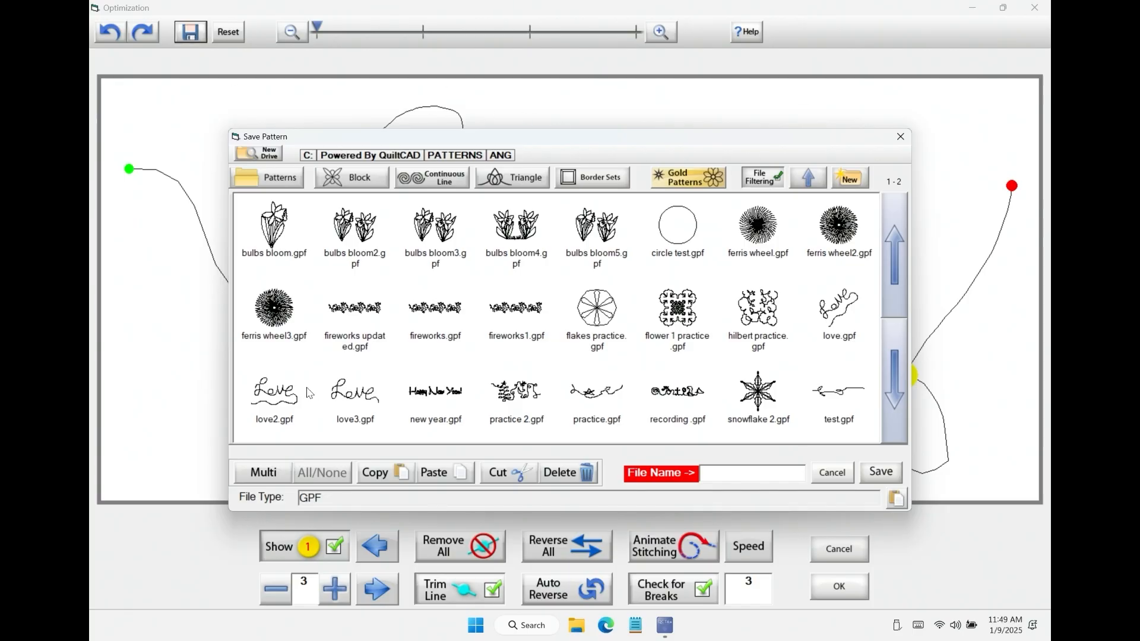
{"action": "left_click", "coordinate": [350, 398]}
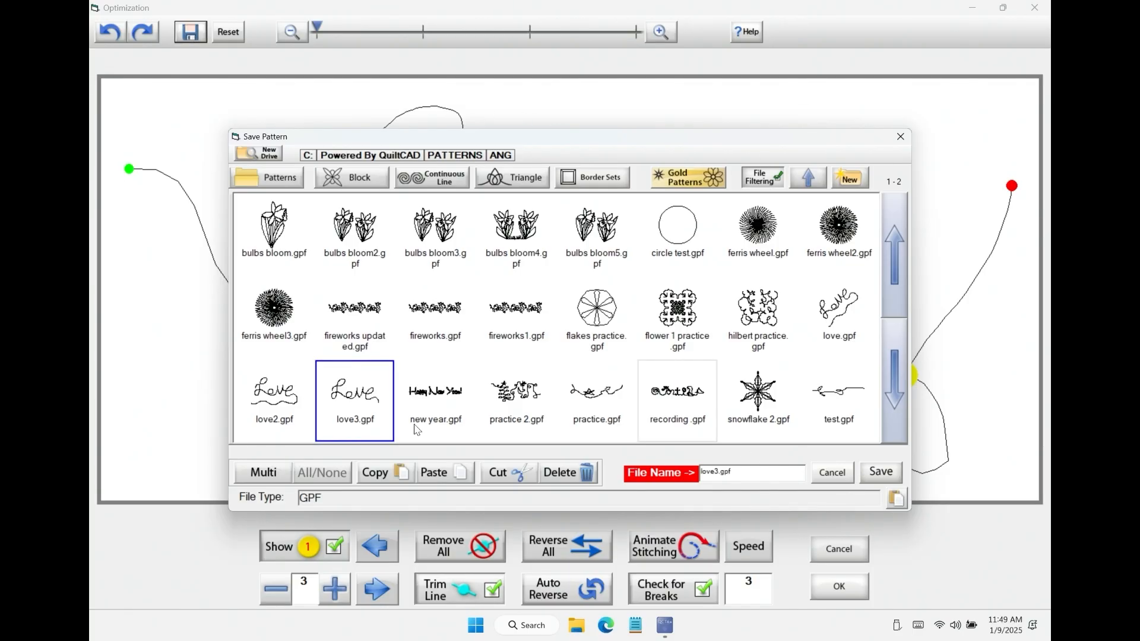
{"action": "left_click", "coordinate": [872, 473]}
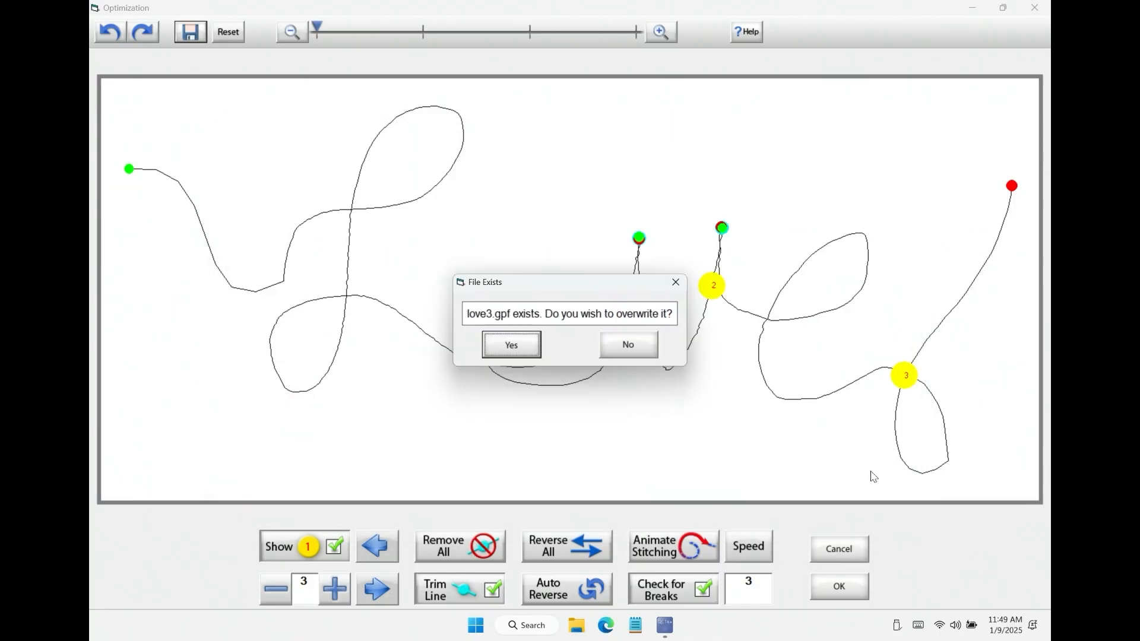
{"action": "left_click", "coordinate": [491, 342]}
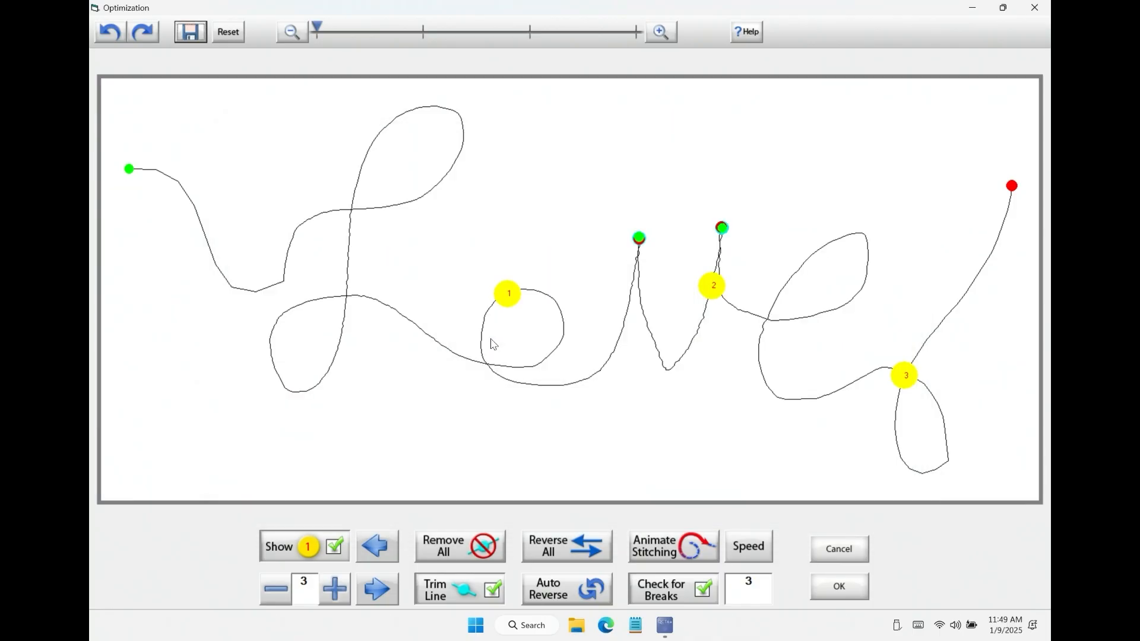
{"action": "left_click", "coordinate": [854, 589]}
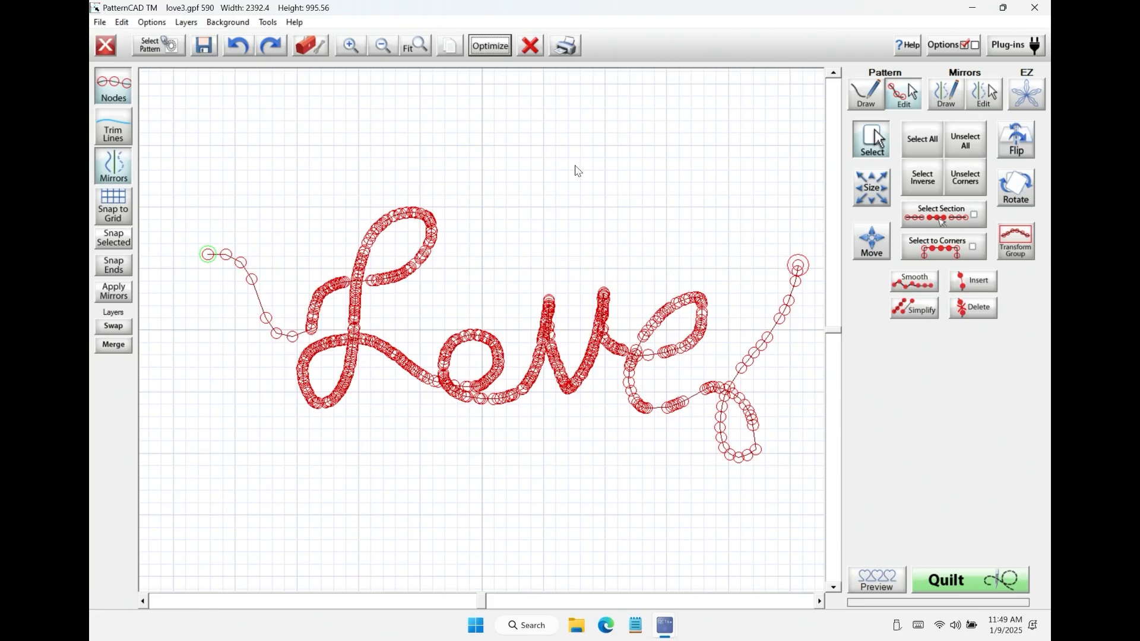
Step: Delete the overlapping nodes at the tip of the v's first peak and clear the selection
{"action": "left_click", "coordinate": [349, 46]}
{"action": "left_click", "coordinate": [818, 602]}
{"action": "left_click", "coordinate": [818, 602]}
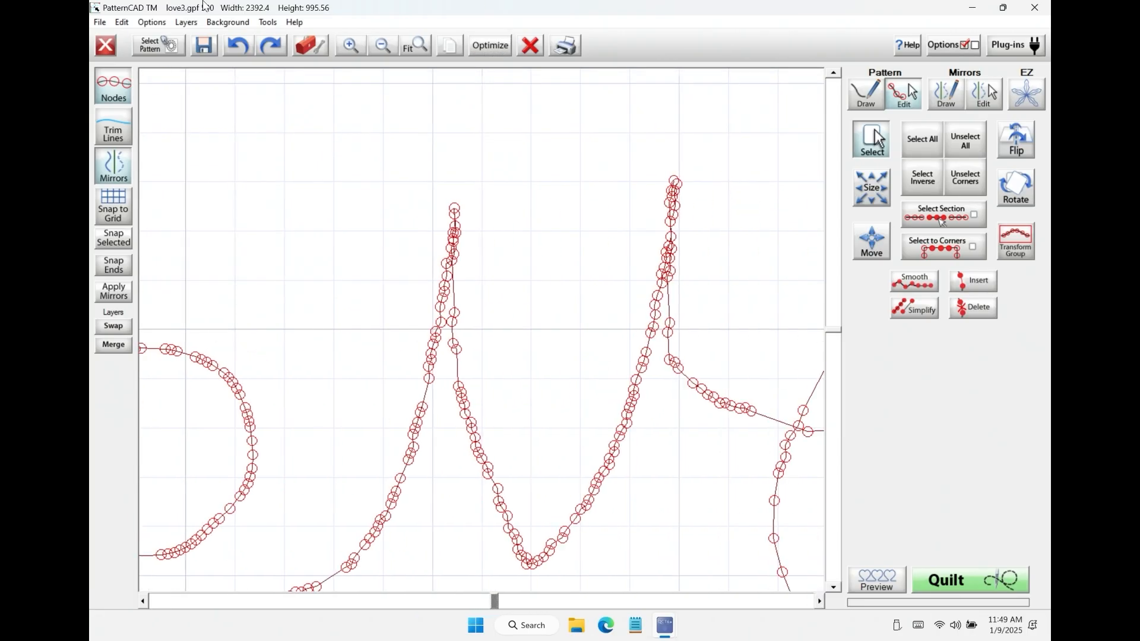
{"action": "left_click", "coordinate": [353, 45]}
{"action": "left_click", "coordinate": [830, 73]}
{"action": "left_click_drag", "start_coordinate": [490, 163], "coordinate": [573, 215]}
{"action": "left_click", "coordinate": [981, 315]}
{"action": "left_click_drag", "start_coordinate": [479, 158], "coordinate": [569, 227]}
{"action": "left_click", "coordinate": [976, 310]}
{"action": "left_click_drag", "start_coordinate": [491, 157], "coordinate": [588, 193]}
{"action": "left_click", "coordinate": [964, 143]}
Step: Delete the remaining stray nodes around the v's first peak and snap the selected joining nodes together
{"action": "mouse_move", "coordinate": [529, 232]}
{"action": "left_mouse_down"}
{"action": "mouse_move", "coordinate": [543, 238]}
{"action": "mouse_move", "coordinate": [544, 217]}
{"action": "left_mouse_up"}
{"action": "left_click_drag", "start_coordinate": [530, 193], "coordinate": [613, 223]}
{"action": "left_click", "coordinate": [974, 309]}
{"action": "left_click_drag", "start_coordinate": [524, 231], "coordinate": [560, 234]}
{"action": "left_click_drag", "start_coordinate": [492, 203], "coordinate": [536, 237]}
{"action": "left_click", "coordinate": [959, 304]}
{"action": "left_click_drag", "start_coordinate": [504, 222], "coordinate": [543, 242]}
{"action": "left_click", "coordinate": [114, 237]}
Step: Delete the overlapping nodes at the tip of the v's second peak
{"action": "scroll", "coordinate": [584, 140], "scroll_direction": "right", "scroll_amount": 5}
{"action": "left_click_drag", "start_coordinate": [582, 136], "coordinate": [633, 152]}
{"action": "left_click_drag", "start_coordinate": [572, 148], "coordinate": [601, 186]}
{"action": "left_click_drag", "start_coordinate": [568, 197], "coordinate": [595, 202]}
{"action": "left_click_drag", "start_coordinate": [572, 148], "coordinate": [603, 152]}
{"action": "left_click_drag", "start_coordinate": [590, 139], "coordinate": [655, 162]}
{"action": "left_click", "coordinate": [963, 306]}
{"action": "left_click_drag", "start_coordinate": [571, 170], "coordinate": [617, 183]}
{"action": "left_click_drag", "start_coordinate": [603, 148], "coordinate": [630, 174]}
{"action": "left_click", "coordinate": [973, 306]}
Step: Delete further crowded nodes along both sides of the v's second peak
{"action": "left_click", "coordinate": [600, 185]}
{"action": "left_click", "coordinate": [570, 196]}
{"action": "left_click", "coordinate": [979, 306]}
{"action": "left_click_drag", "start_coordinate": [565, 240], "coordinate": [542, 218]}
{"action": "left_click_drag", "start_coordinate": [549, 116], "coordinate": [613, 227]}
{"action": "left_click", "coordinate": [976, 303]}
{"action": "left_click", "coordinate": [978, 303]}
{"action": "left_click_drag", "start_coordinate": [591, 190], "coordinate": [638, 240]}
{"action": "left_click", "coordinate": [976, 305]}
Step: Remove the last stray nodes at the v's second peak and snap the selected joining nodes together
{"action": "left_click_drag", "start_coordinate": [562, 172], "coordinate": [566, 220]}
{"action": "left_click_drag", "start_coordinate": [553, 199], "coordinate": [585, 190]}
{"action": "left_click", "coordinate": [967, 304]}
{"action": "left_click_drag", "start_coordinate": [565, 240], "coordinate": [580, 229]}
{"action": "left_click", "coordinate": [975, 305]}
{"action": "left_click_drag", "start_coordinate": [557, 176], "coordinate": [600, 254]}
{"action": "left_click", "coordinate": [546, 217]}
{"action": "left_click", "coordinate": [114, 238]}
{"action": "left_click", "coordinate": [403, 50]}
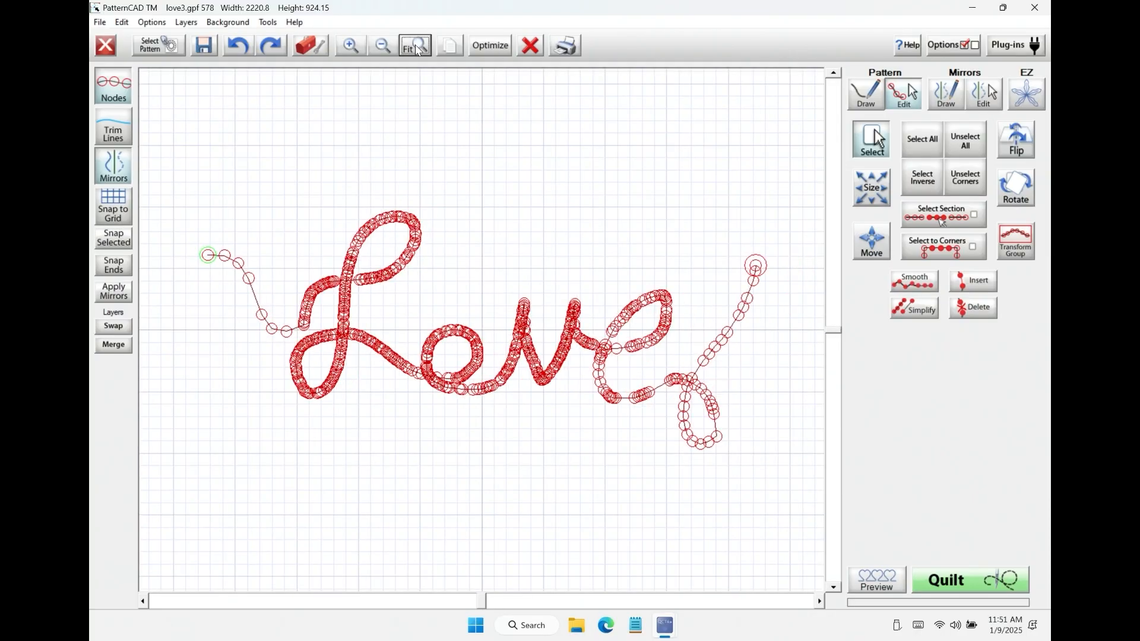
Step: Save the cleaned-up pattern over love3.gpf
{"action": "left_click", "coordinate": [204, 48]}
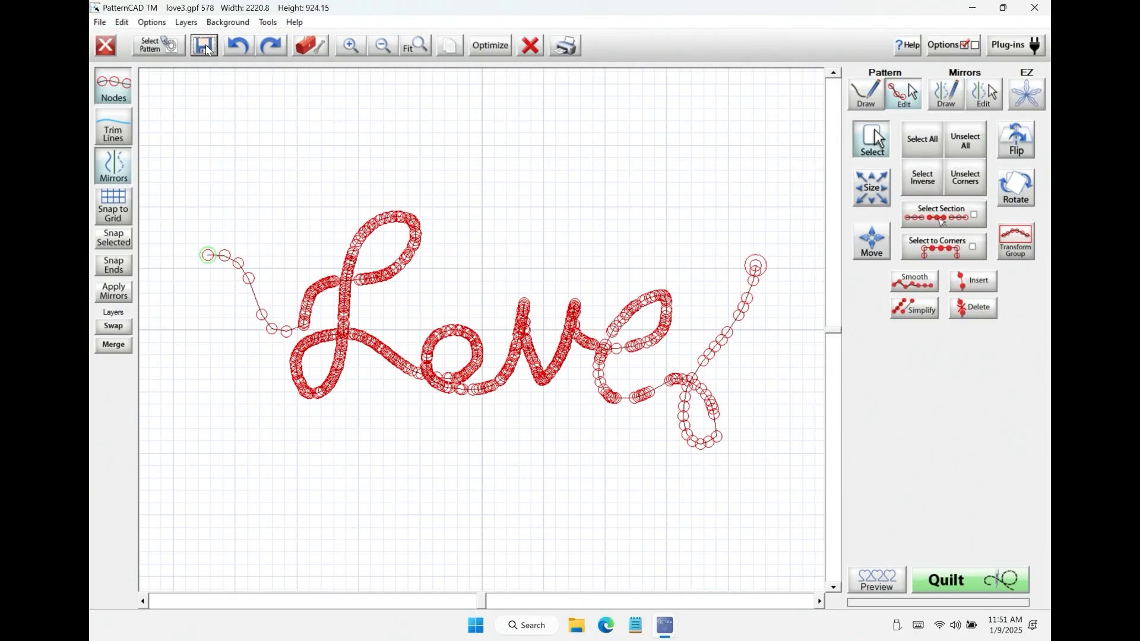
{"action": "left_click", "coordinate": [351, 397]}
{"action": "left_click", "coordinate": [880, 472]}
{"action": "key", "text": "Return"}
Step: Check the stitch path in Optimization without applying changes, and preview the repeated pantograph for continuity
{"action": "left_click", "coordinate": [500, 47]}
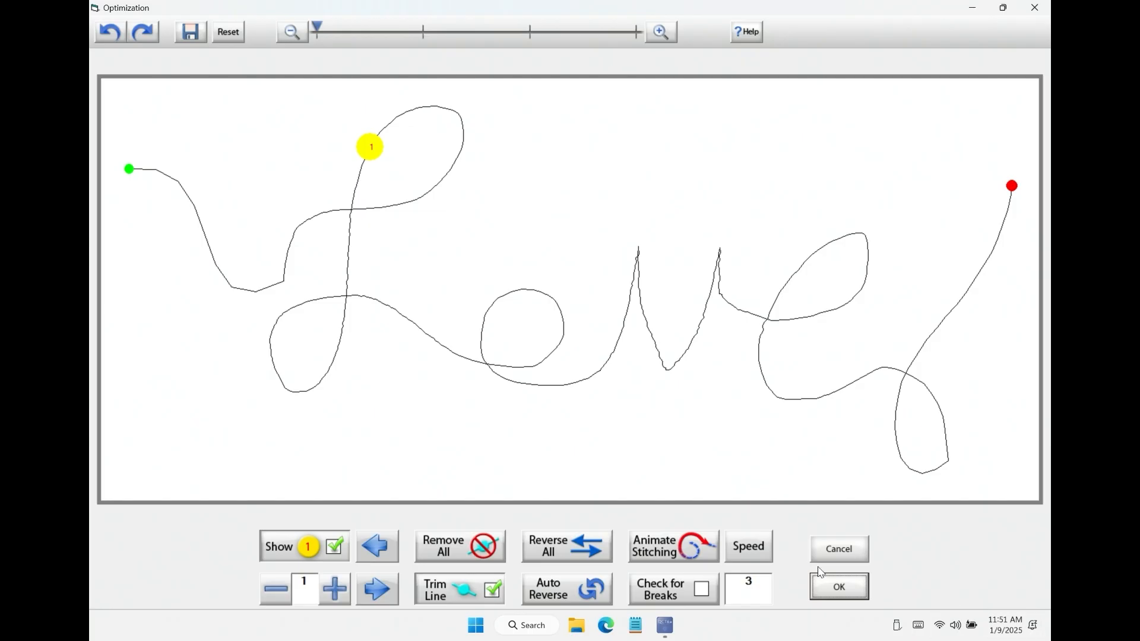
{"action": "left_click", "coordinate": [825, 553]}
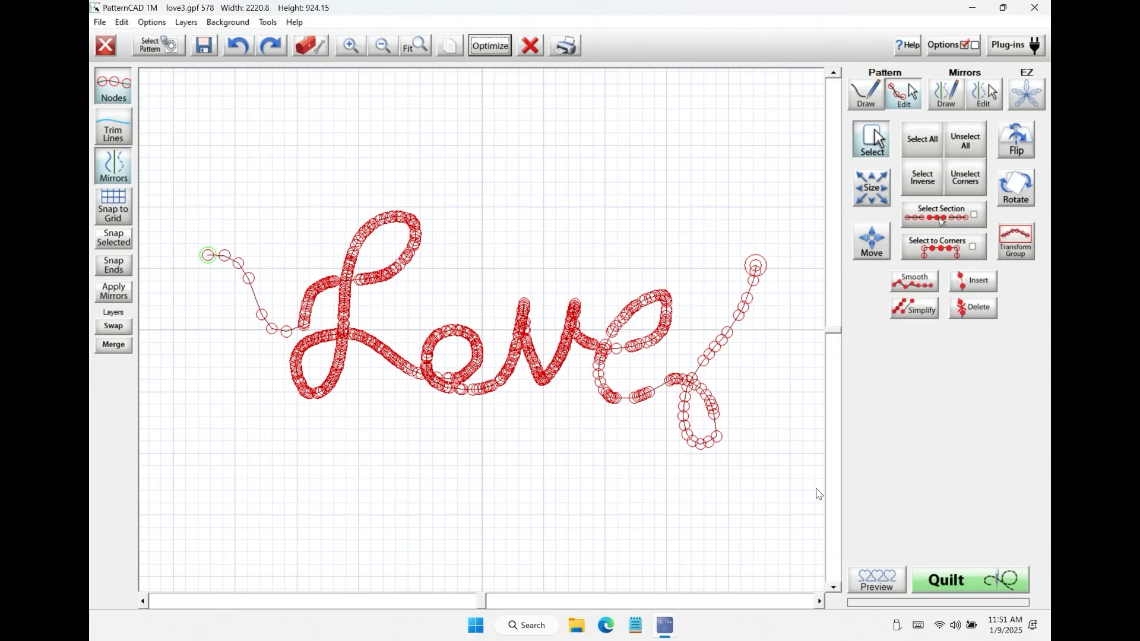
{"action": "left_click", "coordinate": [879, 582]}
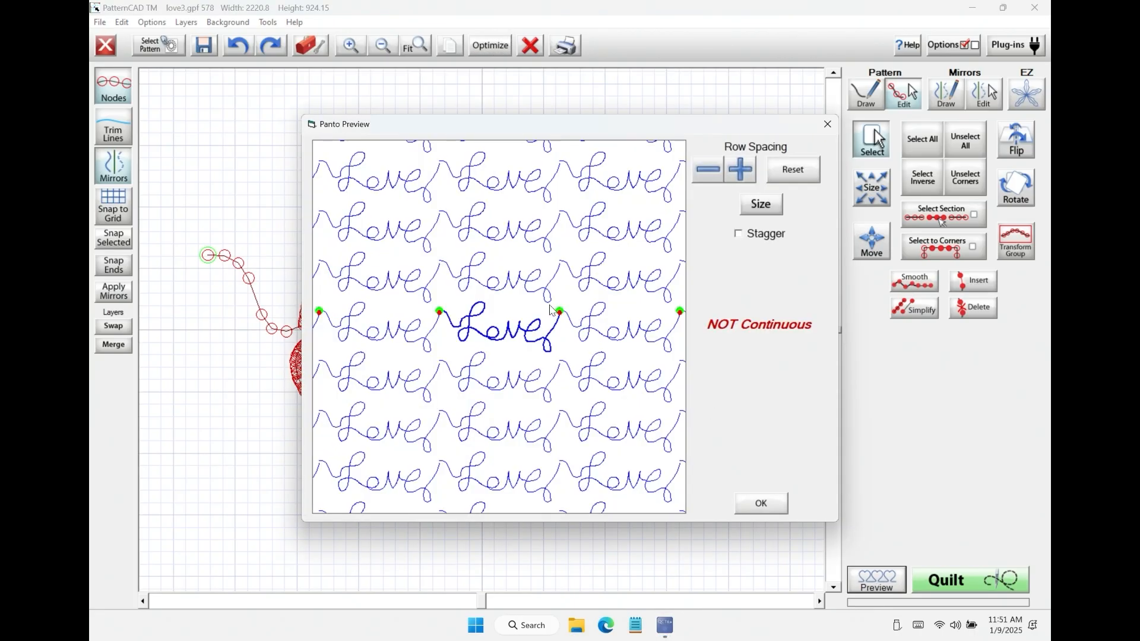
{"action": "left_click", "coordinate": [776, 510]}
Step: Turn on End Point Continuity and examine how the neighbouring repeats meet the pattern's start and end points
{"action": "left_click", "coordinate": [280, 26]}
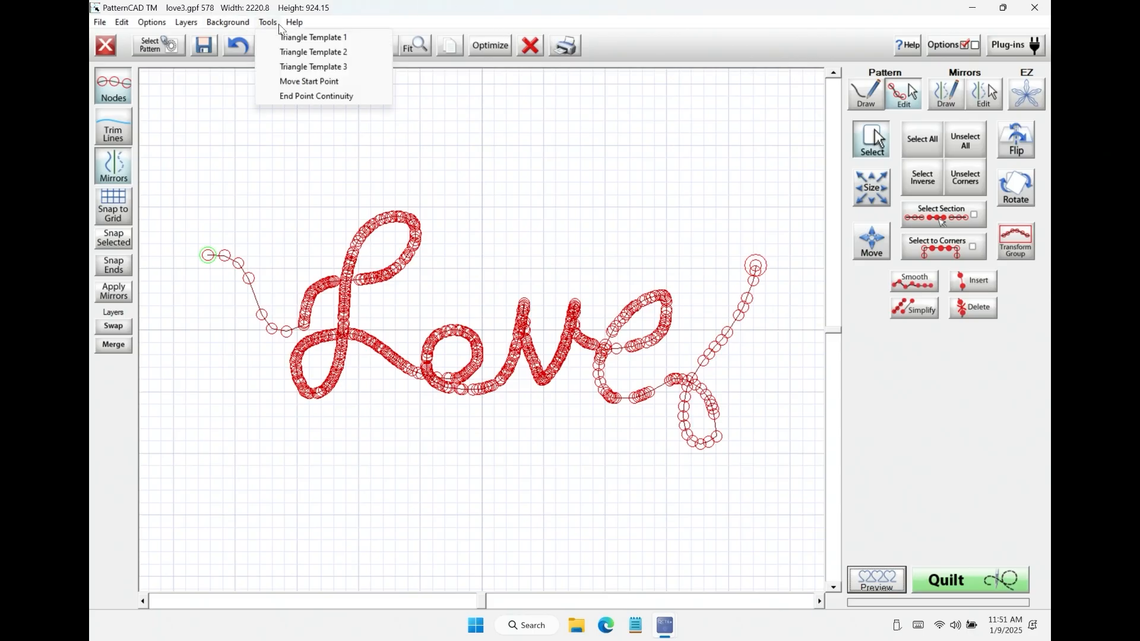
{"action": "left_click", "coordinate": [293, 97]}
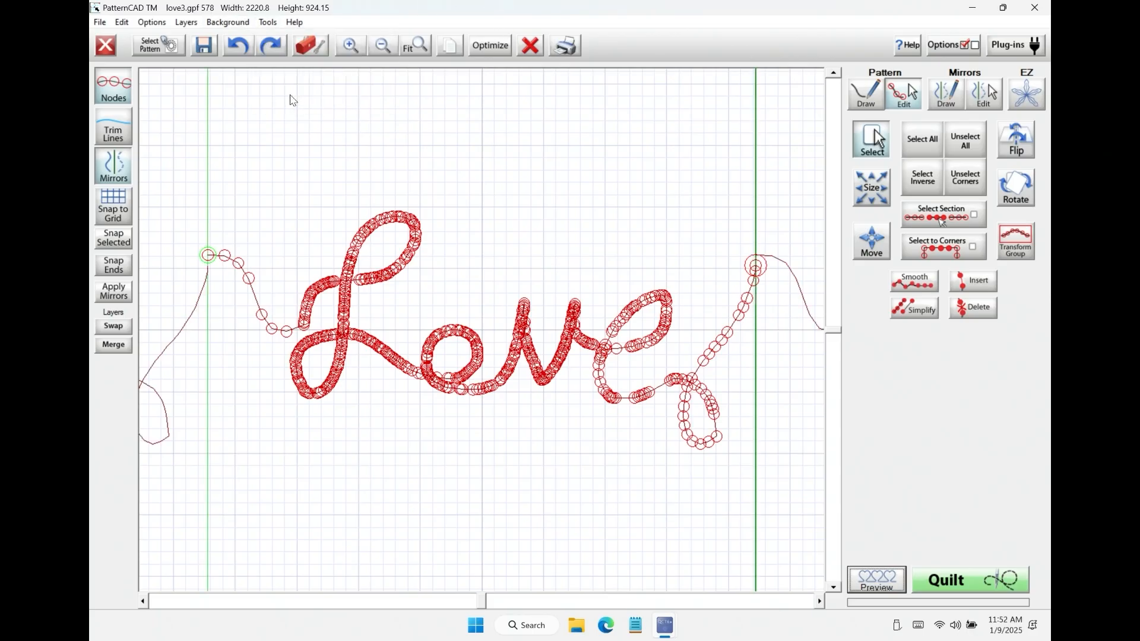
{"action": "left_click", "coordinate": [383, 47]}
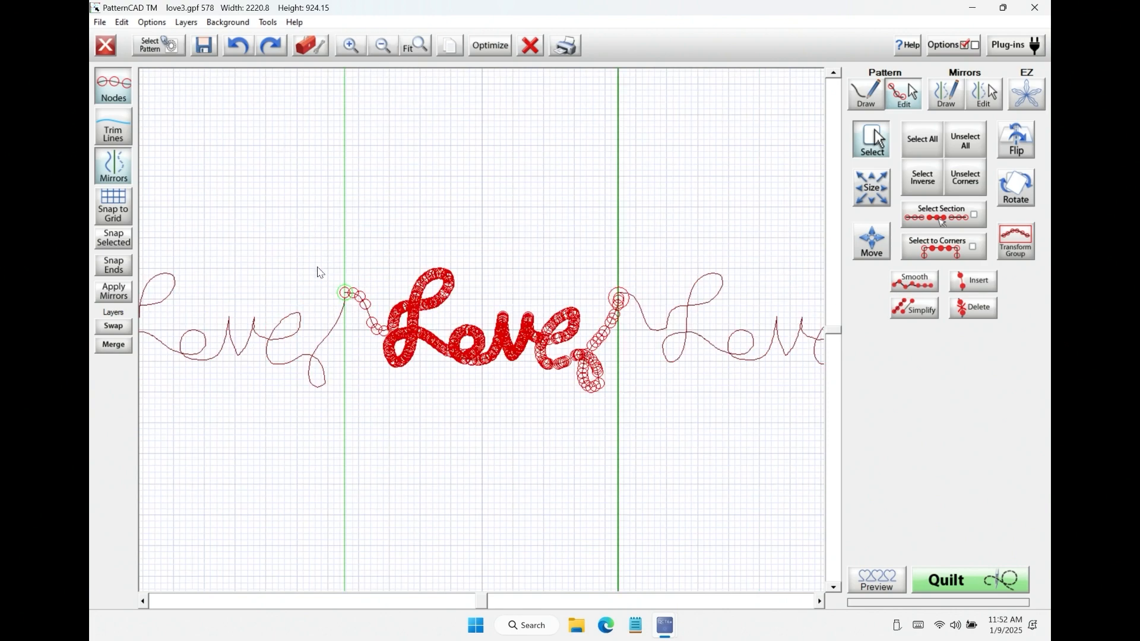
{"action": "left_click", "coordinate": [350, 47]}
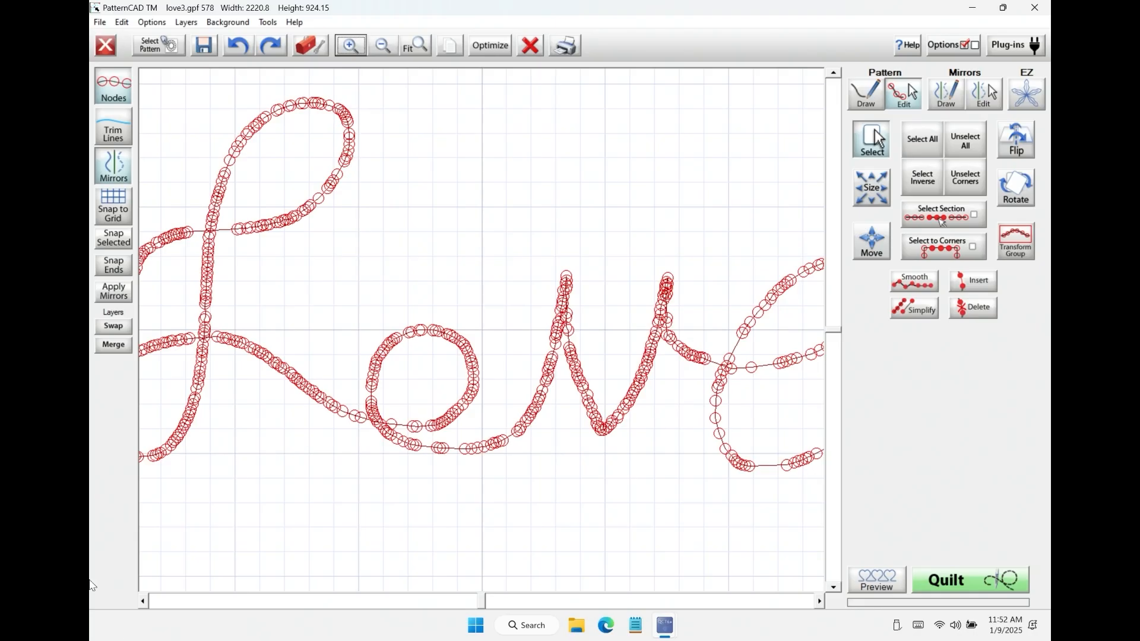
Step: Examine how the preceding repeat meets the Love pattern's start point and compare it with the end point
{"action": "left_click", "coordinate": [143, 601]}
{"action": "left_click", "coordinate": [143, 603]}
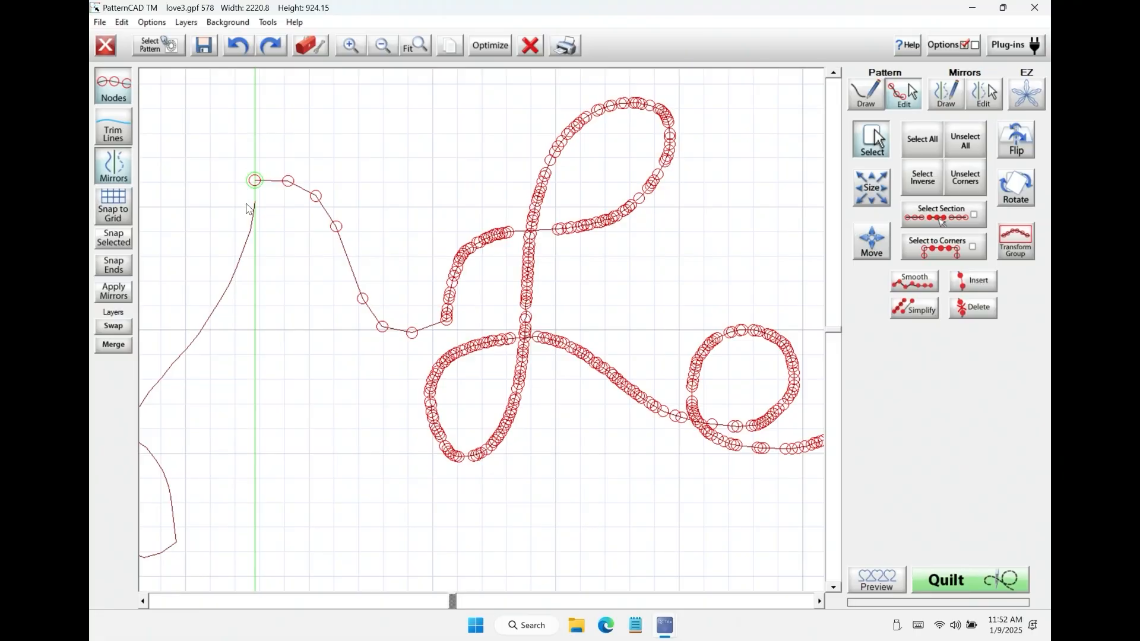
{"action": "left_click", "coordinate": [382, 45]}
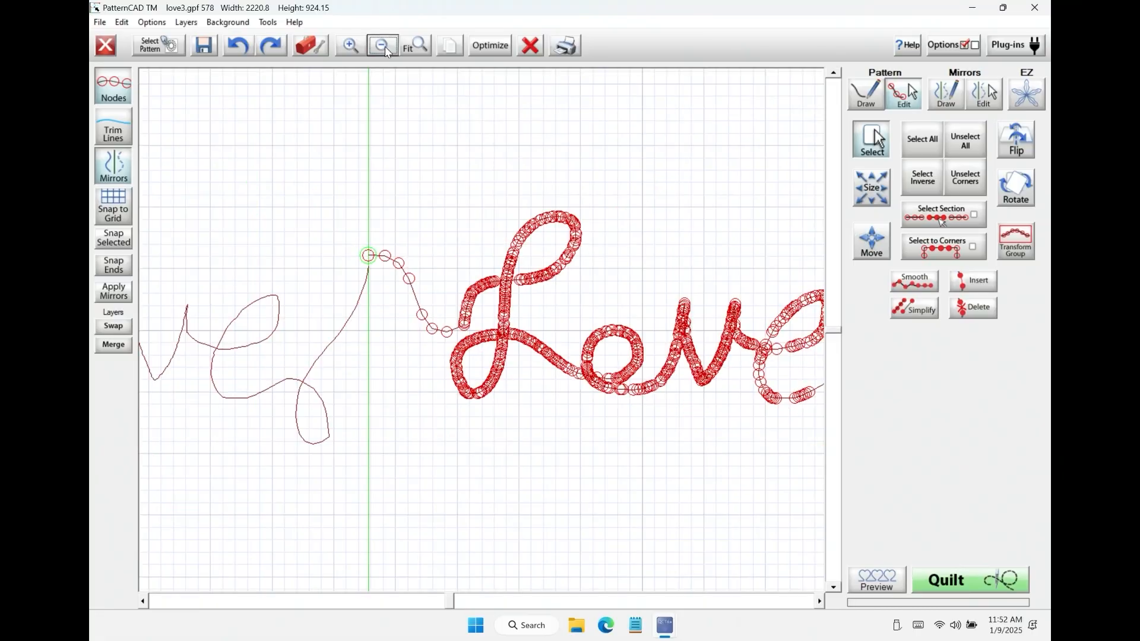
{"action": "left_click", "coordinate": [383, 45]}
{"action": "left_click", "coordinate": [820, 602]}
{"action": "left_click", "coordinate": [818, 601]}
{"action": "left_click", "coordinate": [819, 601]}
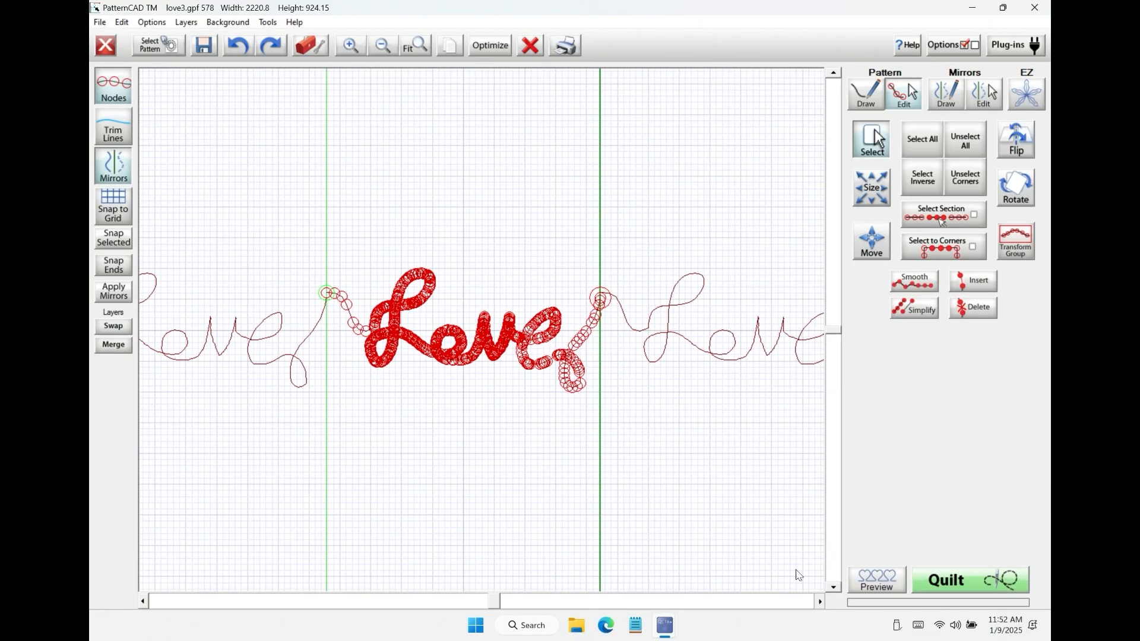
Step: Delete the last three nodes of the Love pattern's tail beside the end boundary
{"action": "left_click", "coordinate": [350, 45]}
{"action": "left_click", "coordinate": [819, 601]}
{"action": "left_click", "coordinate": [819, 602]}
{"action": "left_click", "coordinate": [820, 600]}
{"action": "left_click", "coordinate": [819, 600]}
{"action": "left_click", "coordinate": [356, 54]}
{"action": "left_click", "coordinate": [818, 602]}
{"action": "left_click", "coordinate": [818, 603]}
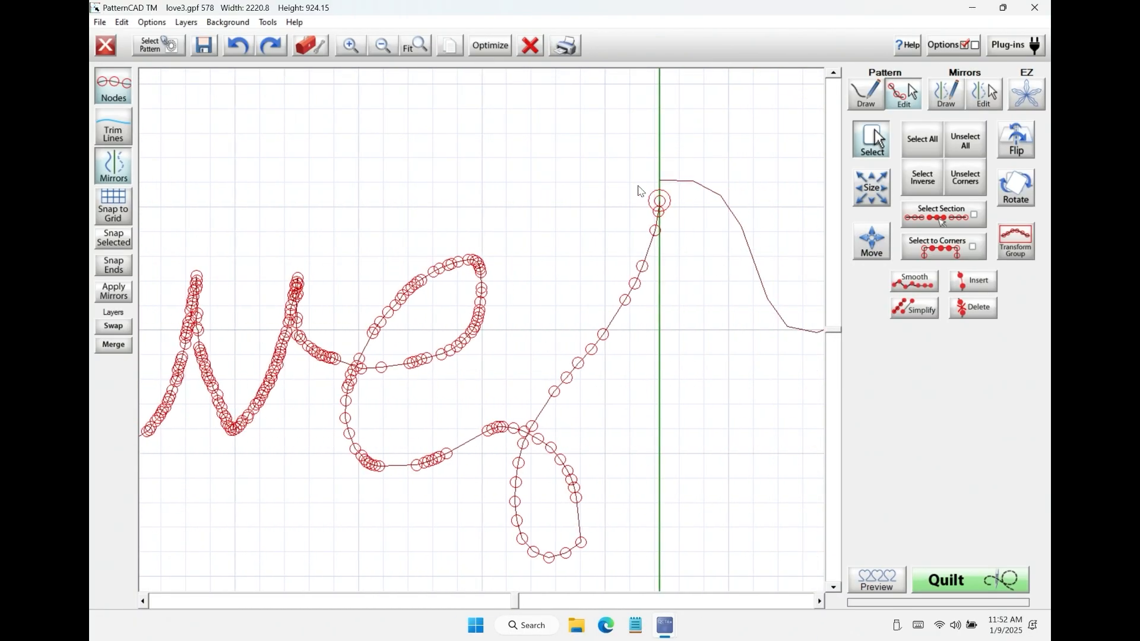
{"action": "left_click_drag", "start_coordinate": [641, 191], "coordinate": [680, 278]}
{"action": "left_click", "coordinate": [973, 307]}
Step: Set the node spacing to 2 and draw a freehand curved tail from the last node to the next repeat's start point
{"action": "left_click", "coordinate": [866, 94]}
{"action": "left_click", "coordinate": [942, 200]}
{"action": "left_click", "coordinate": [942, 200]}
{"action": "left_click", "coordinate": [942, 200]}
{"action": "left_click", "coordinate": [1014, 204]}
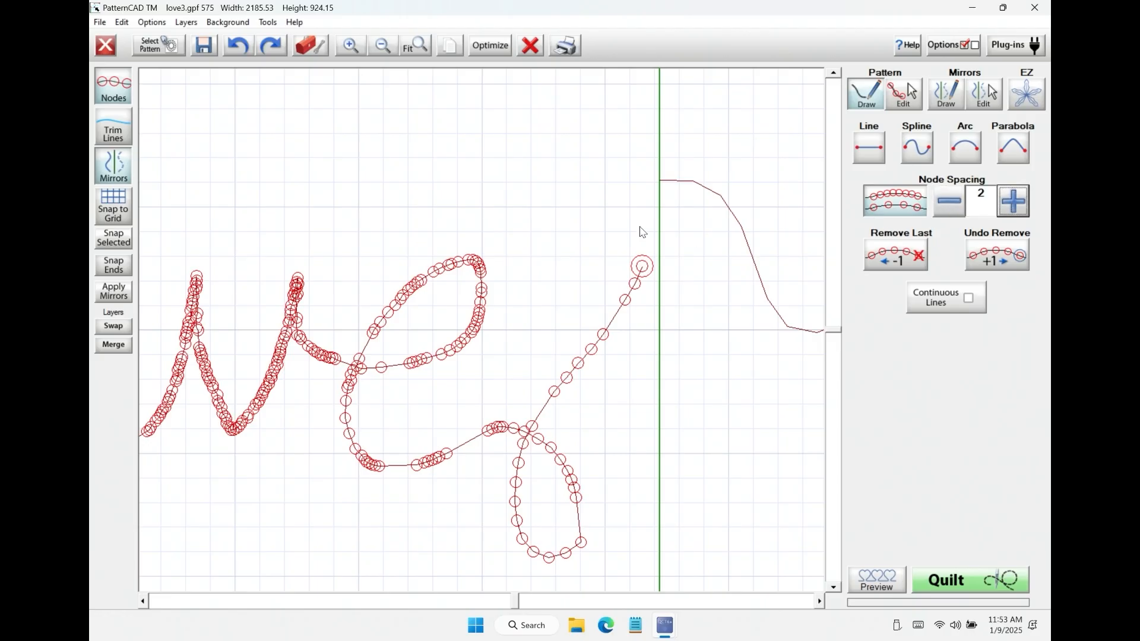
{"action": "mouse_move", "coordinate": [644, 268]}
{"action": "left_mouse_down"}
{"action": "mouse_move", "coordinate": [630, 189]}
{"action": "mouse_move", "coordinate": [660, 180]}
{"action": "left_mouse_up"}
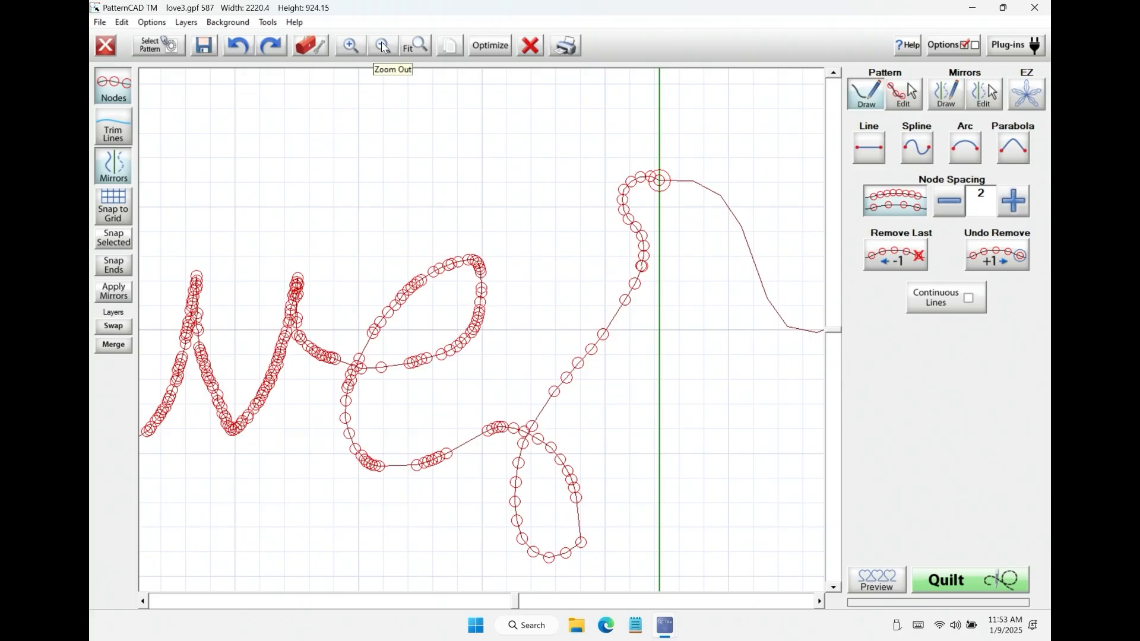
Step: Apply the mirrors to convert the neighbouring repeats into nodes and examine the join between the words
{"action": "left_click", "coordinate": [422, 44]}
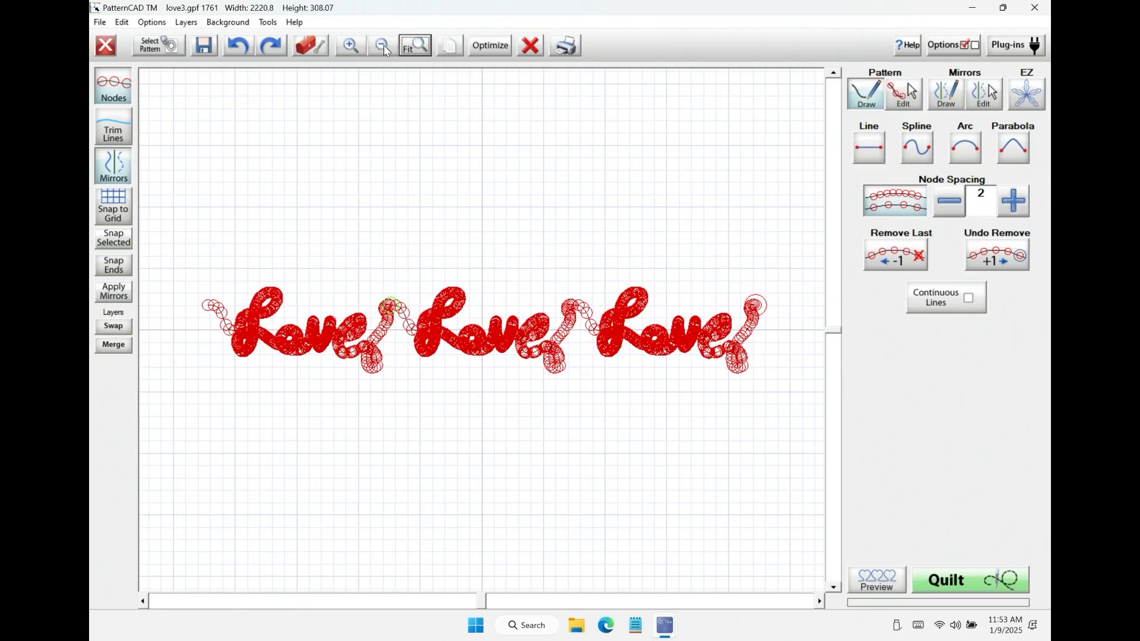
{"action": "left_click", "coordinate": [112, 88]}
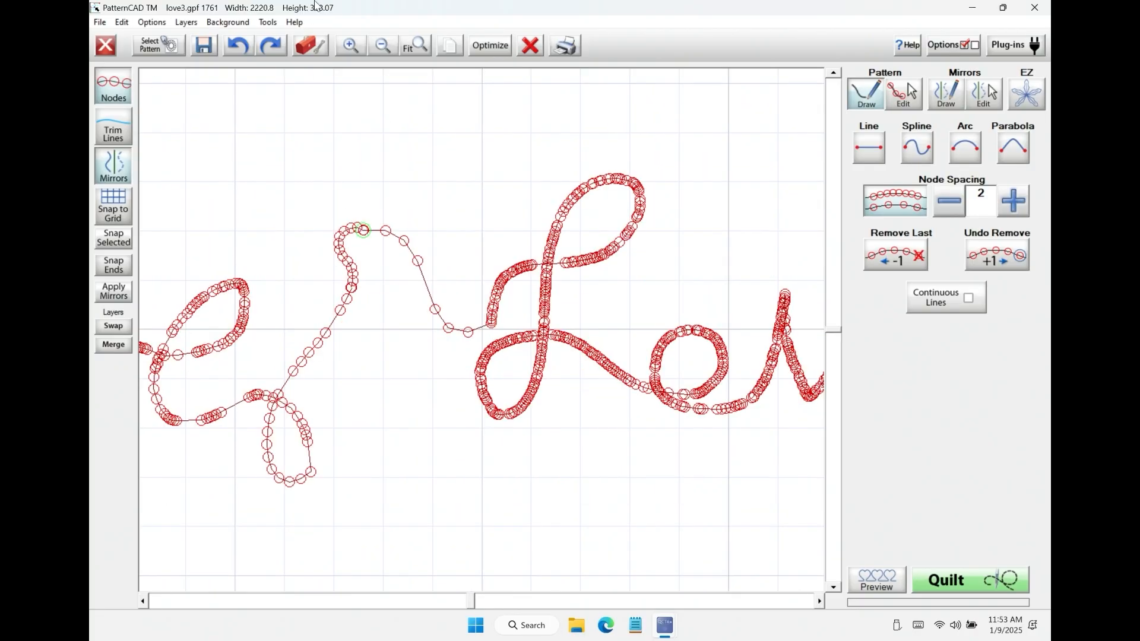
{"action": "left_click", "coordinate": [349, 45]}
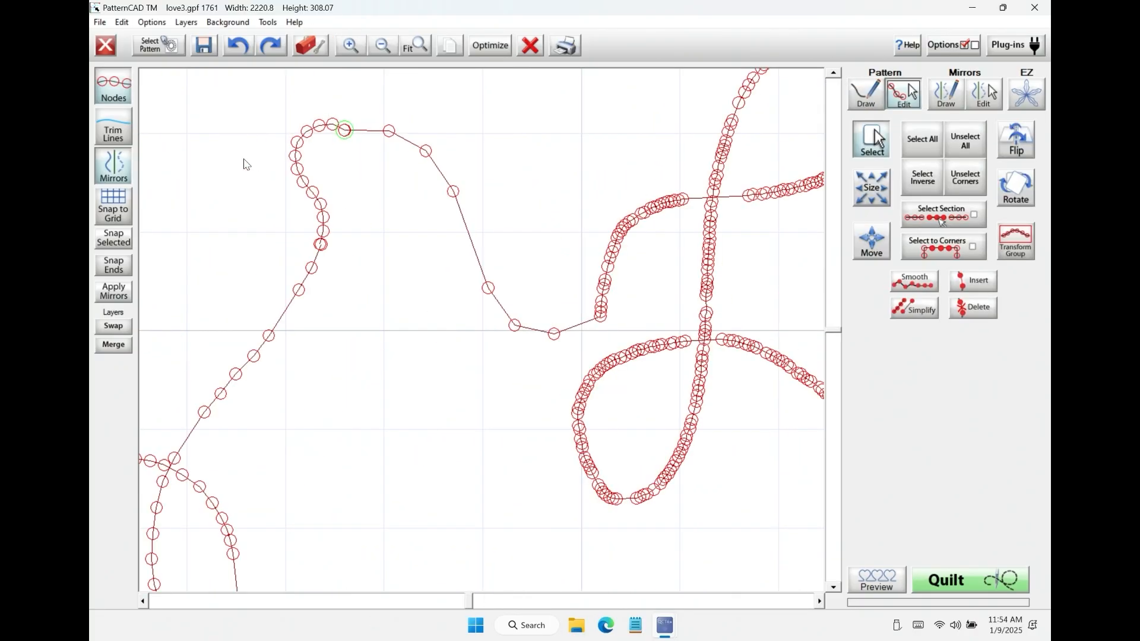
Step: Try snapping the three-repeat pattern's end points together, and undo back to the single Love pattern
{"action": "left_click", "coordinate": [114, 266]}
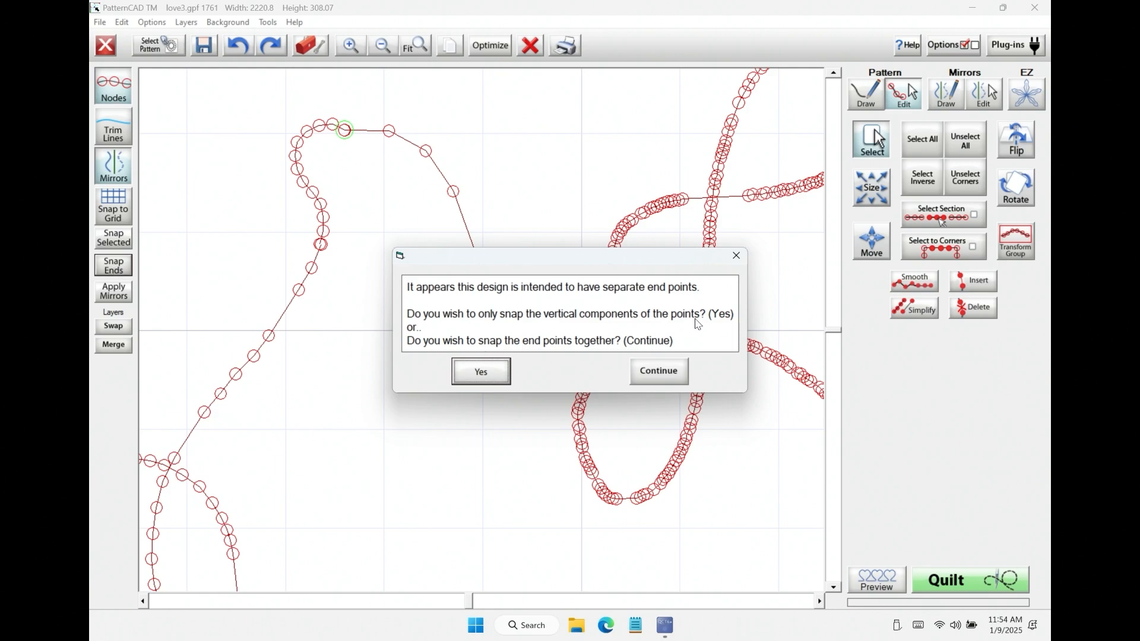
{"action": "left_click", "coordinate": [659, 370]}
{"action": "left_click", "coordinate": [820, 601]}
{"action": "left_click", "coordinate": [821, 603]}
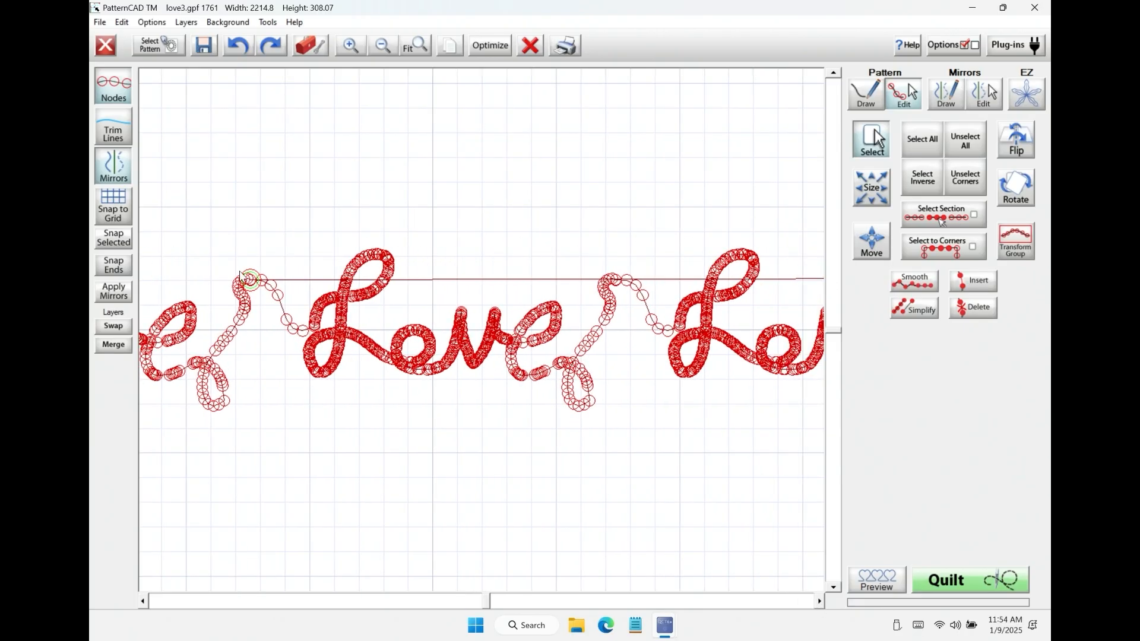
{"action": "left_click", "coordinate": [237, 45]}
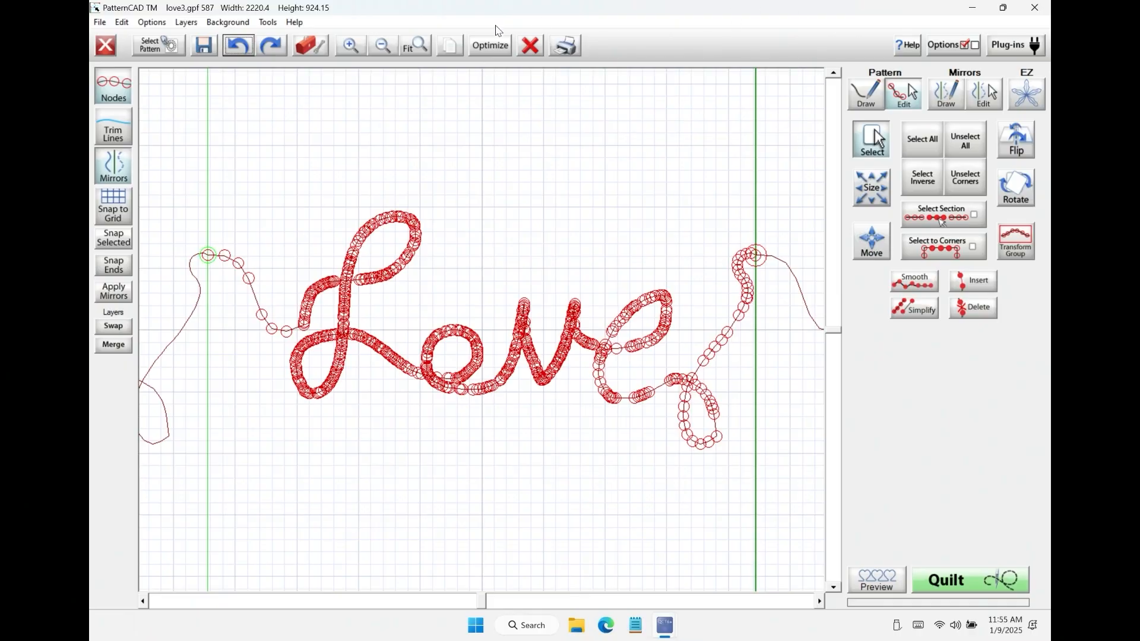
Step: Snap only the vertical components of the single Love pattern's end points
{"action": "left_click", "coordinate": [115, 265]}
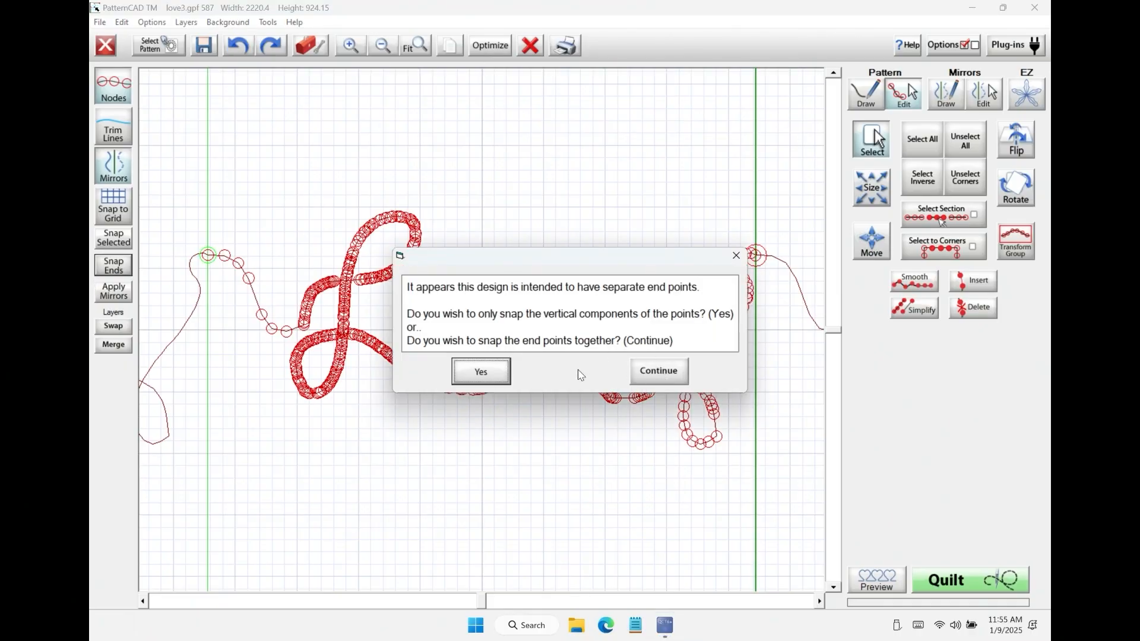
{"action": "left_click", "coordinate": [482, 372]}
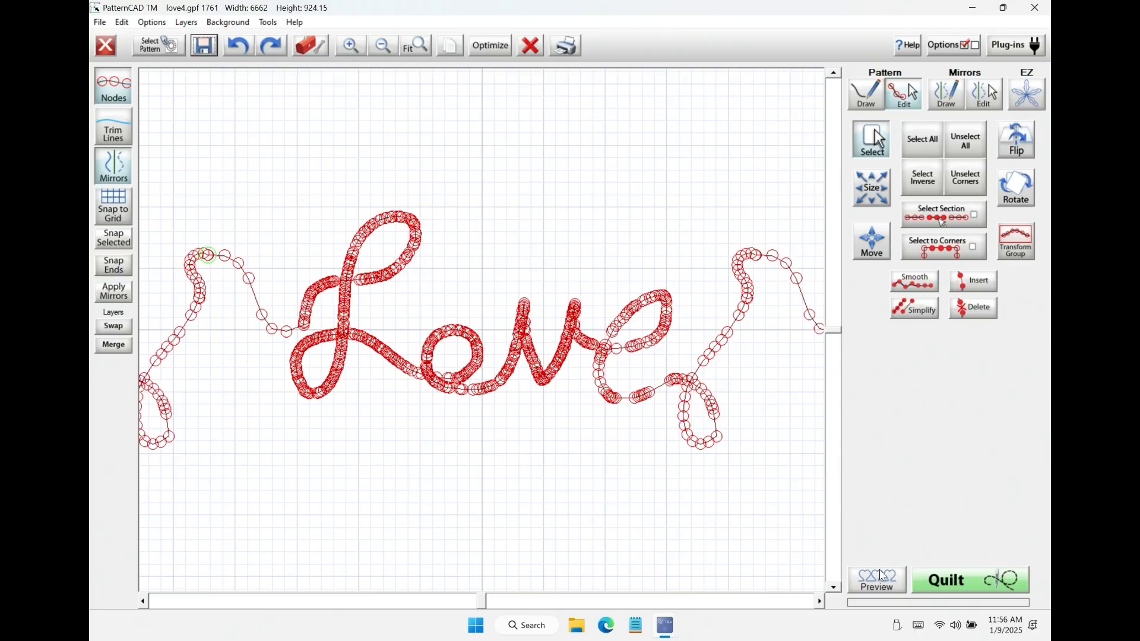
Step: Preview the repeated pantograph with increased row spacing, with Stagger switched on and off
{"action": "left_click", "coordinate": [878, 575]}
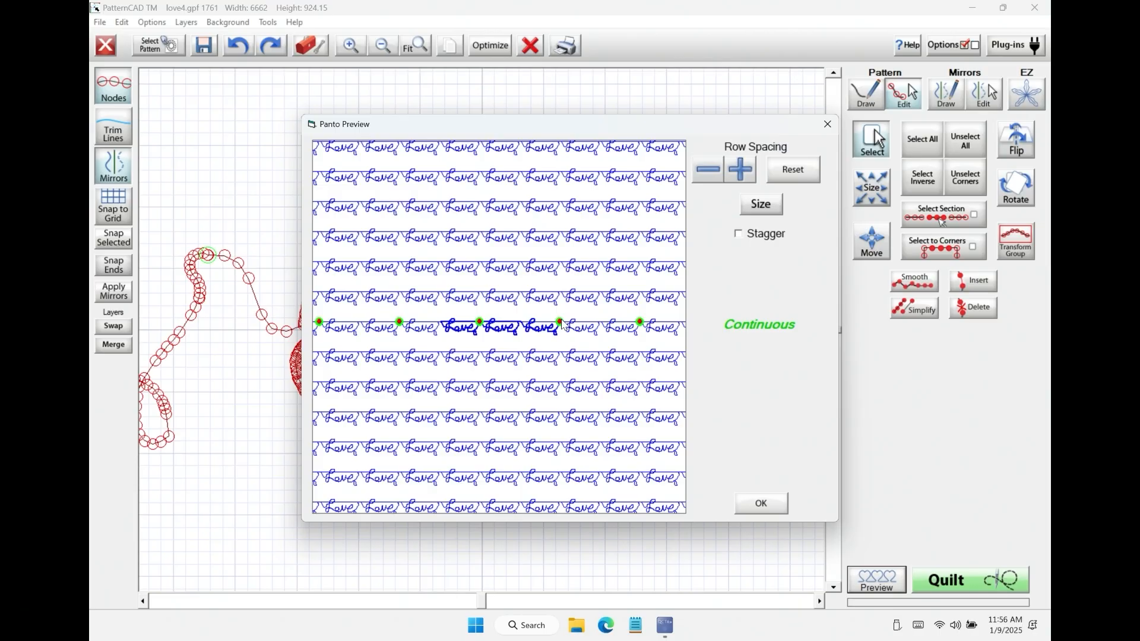
{"action": "left_click", "coordinate": [741, 177]}
{"action": "left_click", "coordinate": [726, 170]}
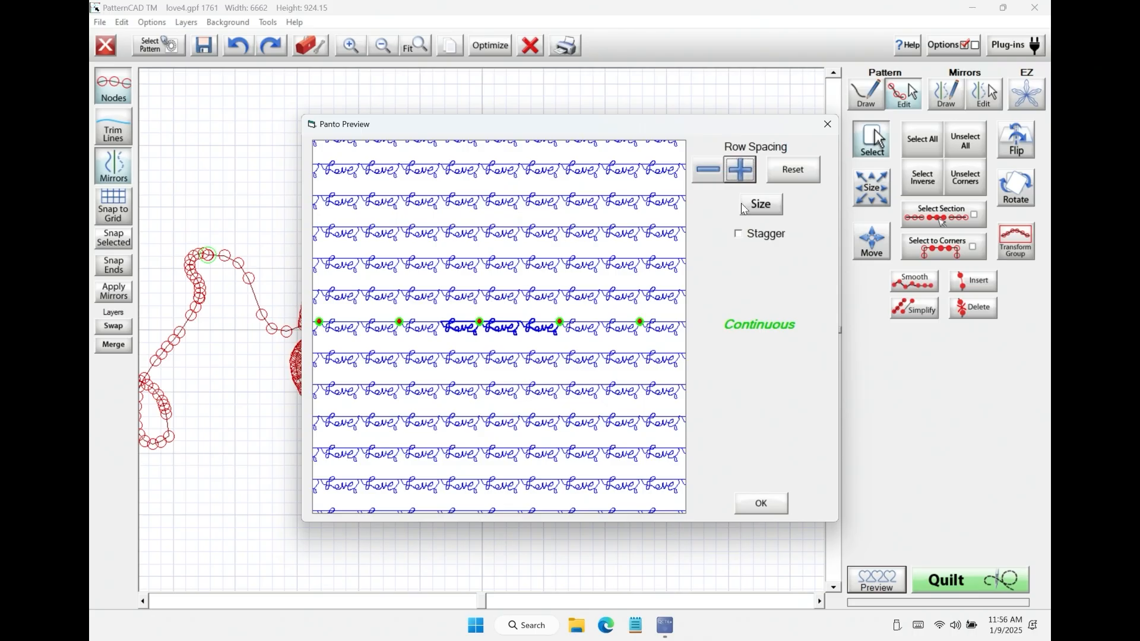
{"action": "left_click", "coordinate": [739, 235]}
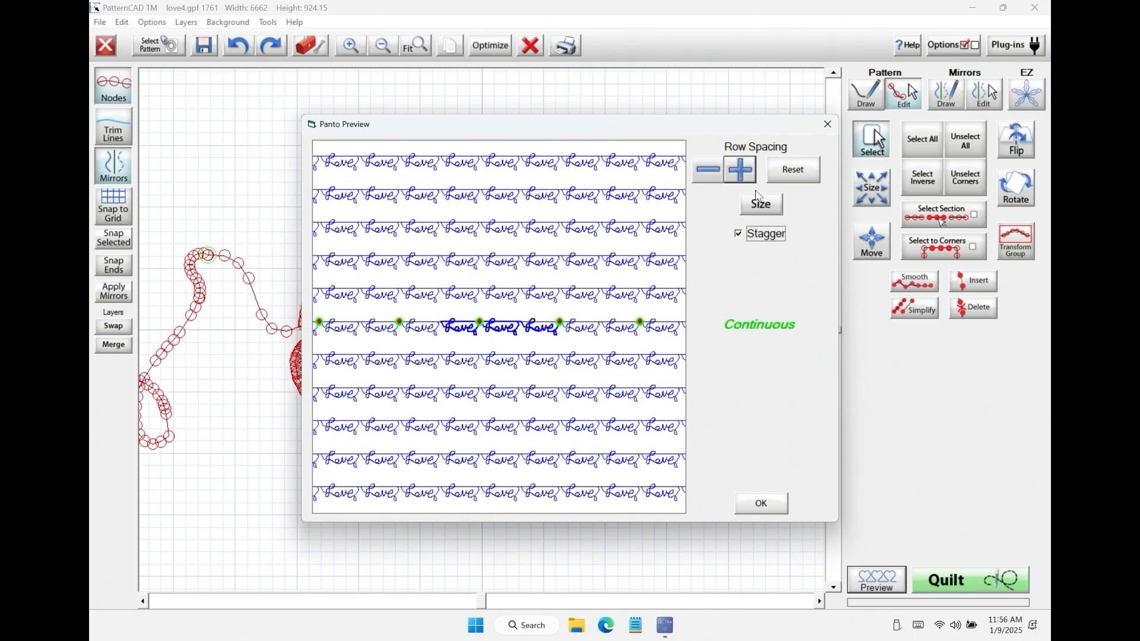
{"action": "left_click", "coordinate": [738, 234]}
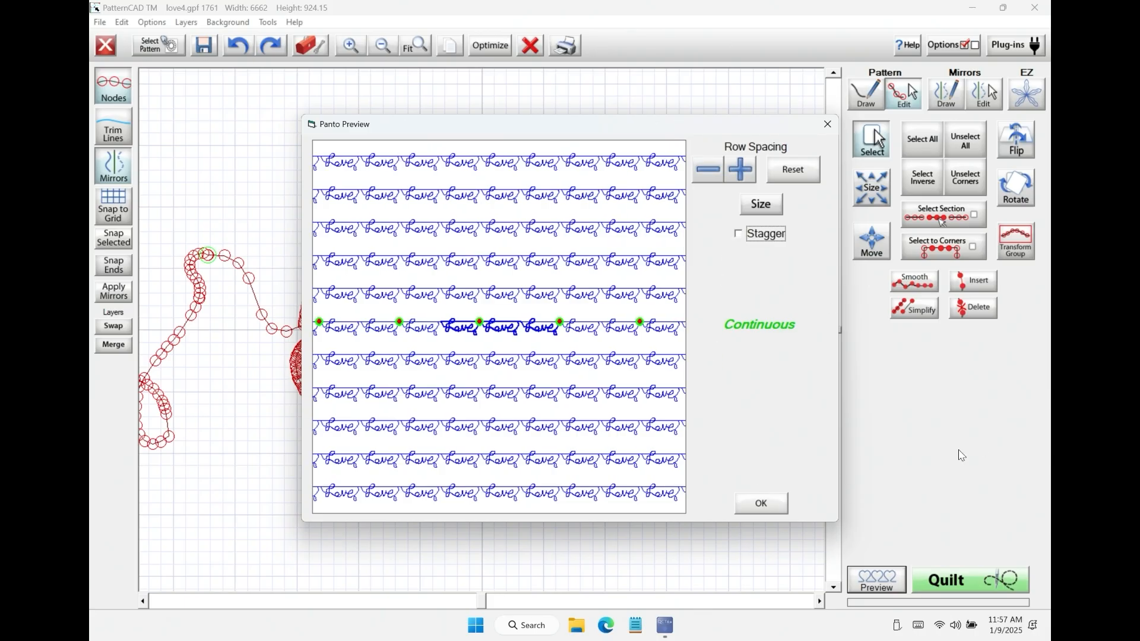
{"action": "left_click", "coordinate": [780, 511]}
{"action": "left_click", "coordinate": [995, 580]}
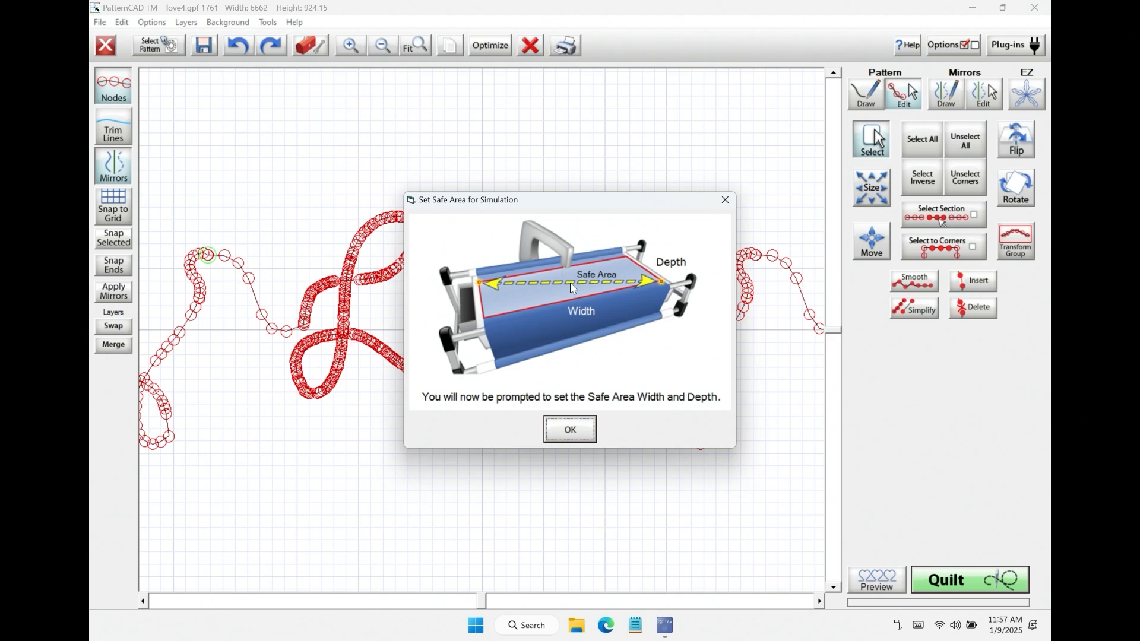
{"action": "left_click", "coordinate": [570, 431]}
{"action": "left_click", "coordinate": [702, 191]}
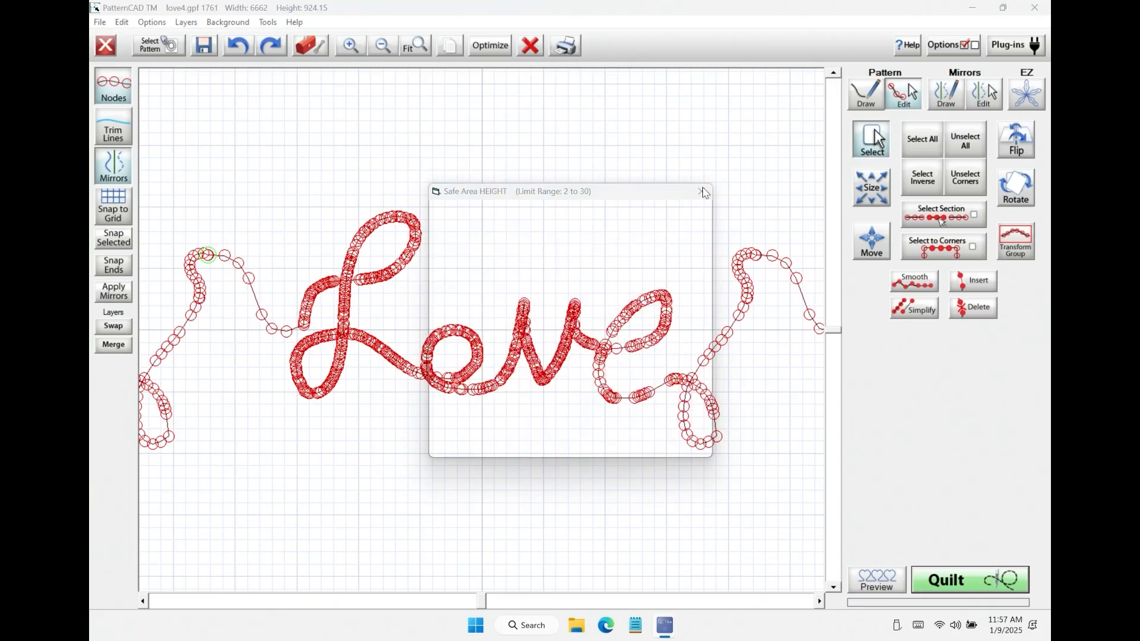
{"action": "left_click", "coordinate": [702, 191]}
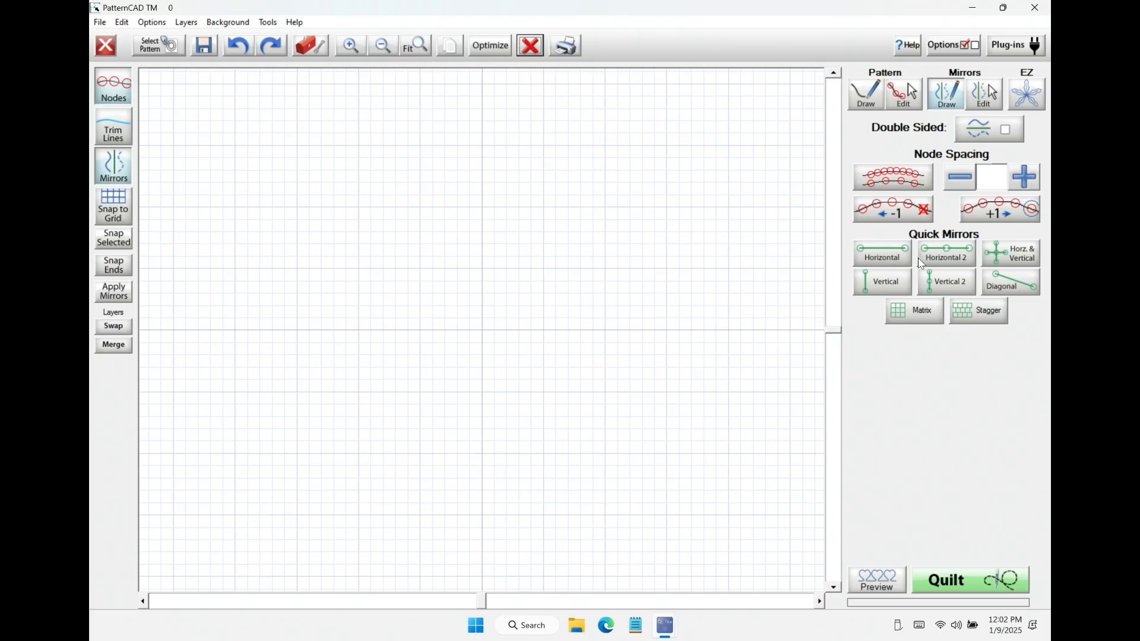
Step: Place a Horizontal quick mirror and draw a freehand arched curve above it, about 1103 wide and 310 high
{"action": "left_click", "coordinate": [892, 258]}
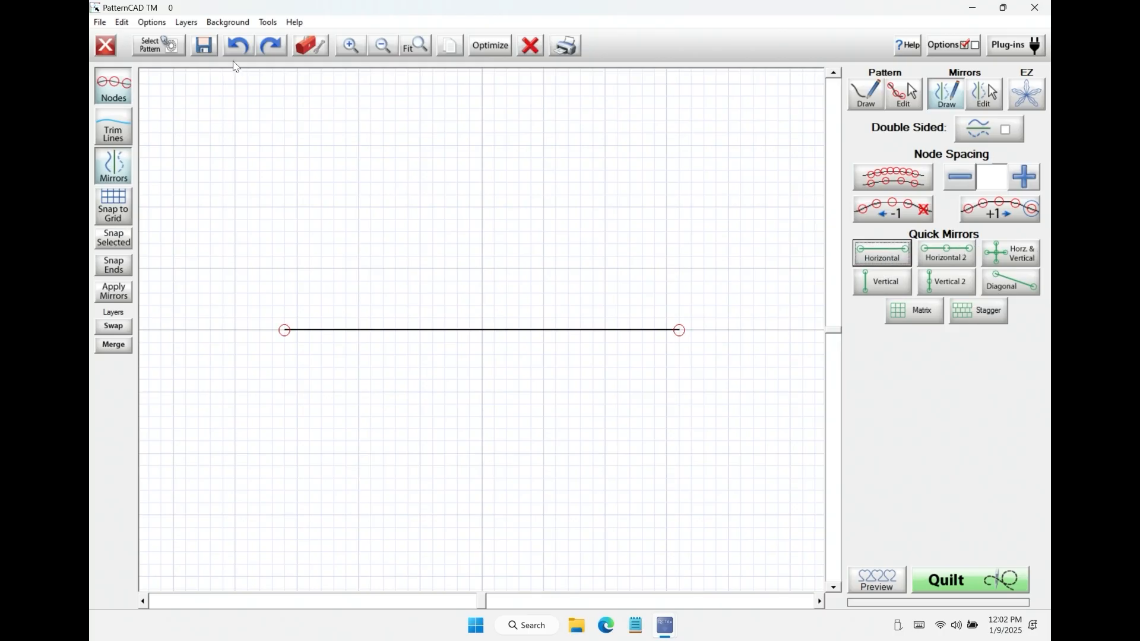
{"action": "mouse_move", "coordinate": [301, 279]}
{"action": "left_mouse_down"}
{"action": "mouse_move", "coordinate": [466, 266]}
{"action": "mouse_move", "coordinate": [574, 333]}
{"action": "left_mouse_up"}
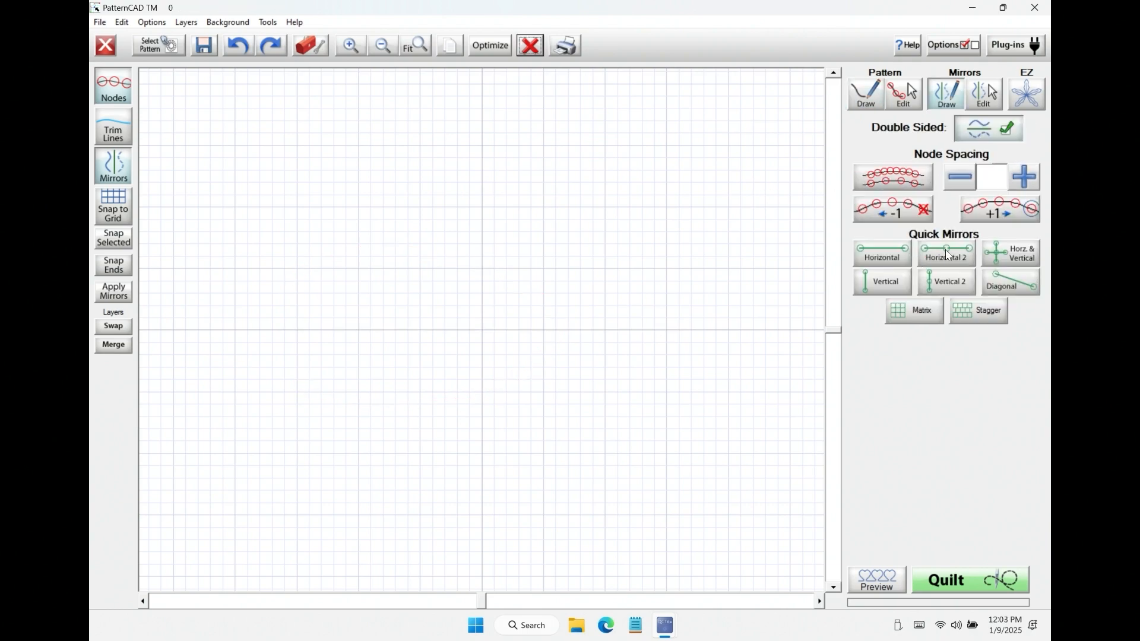
Step: Draw a freehand S-curve about 674 wide and 621 high from the centre of double-sided Horizontal 2 mirrors, and clear the canvas
{"action": "left_click", "coordinate": [947, 254]}
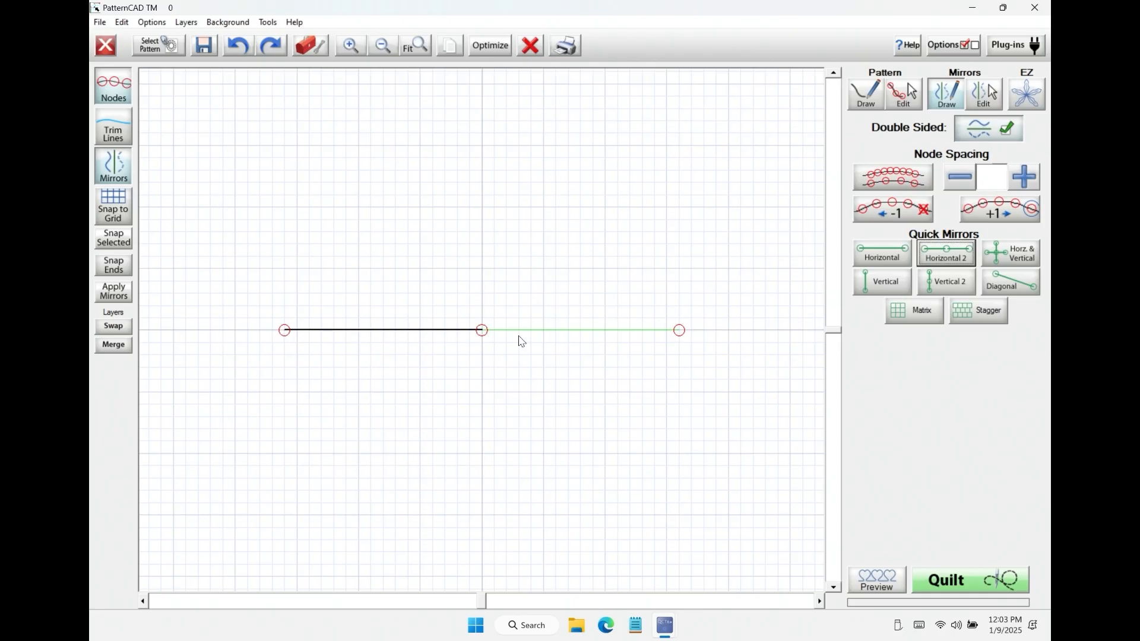
{"action": "mouse_move", "coordinate": [478, 324]}
{"action": "left_mouse_down"}
{"action": "mouse_move", "coordinate": [456, 291]}
{"action": "mouse_move", "coordinate": [393, 274]}
{"action": "mouse_move", "coordinate": [351, 220]}
{"action": "mouse_move", "coordinate": [340, 182]}
{"action": "mouse_move", "coordinate": [309, 172]}
{"action": "left_mouse_up"}
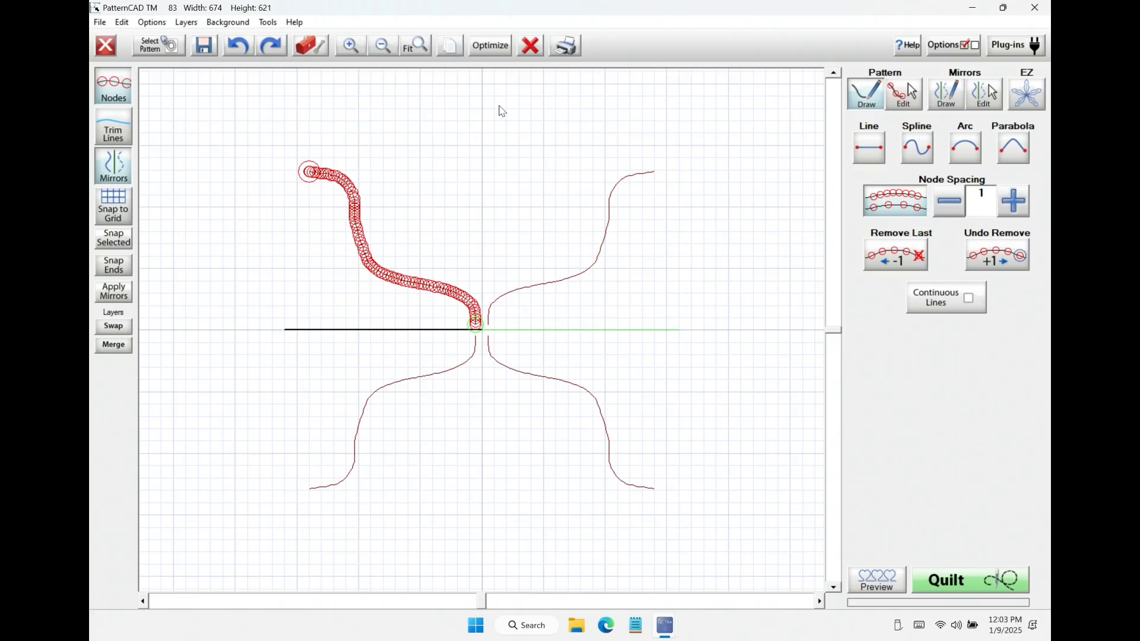
{"action": "left_click", "coordinate": [531, 47]}
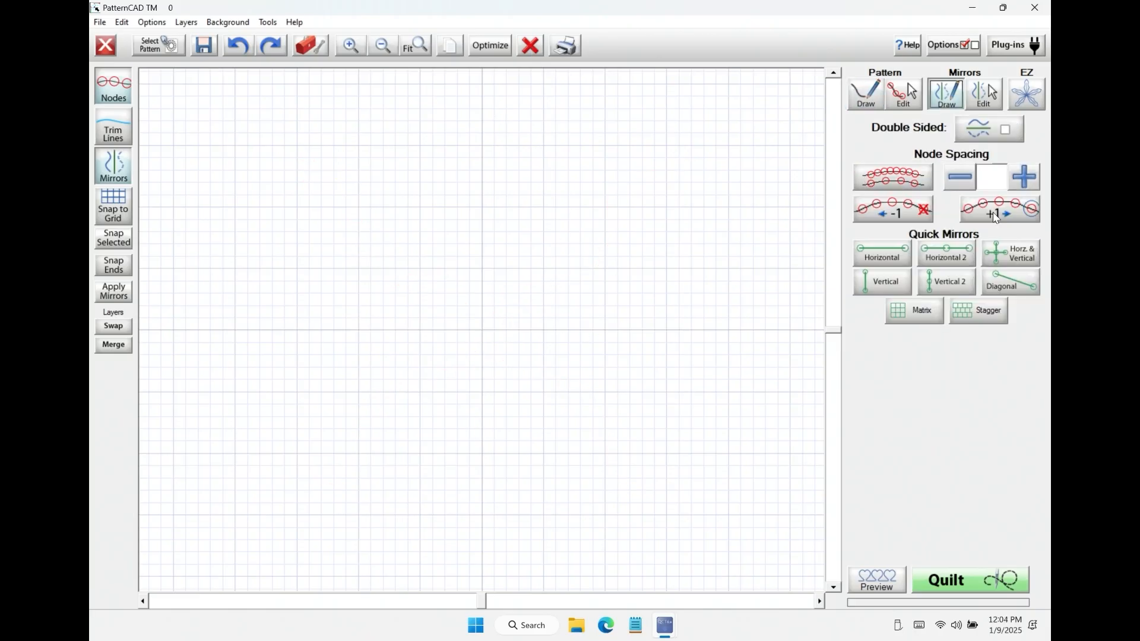
Step: Place Horz. & Vertical quick mirrors and draw a diagonal Arc line from their centre, about 759 wide and 795 high, with Continuous Lines on
{"action": "left_click", "coordinate": [1019, 257]}
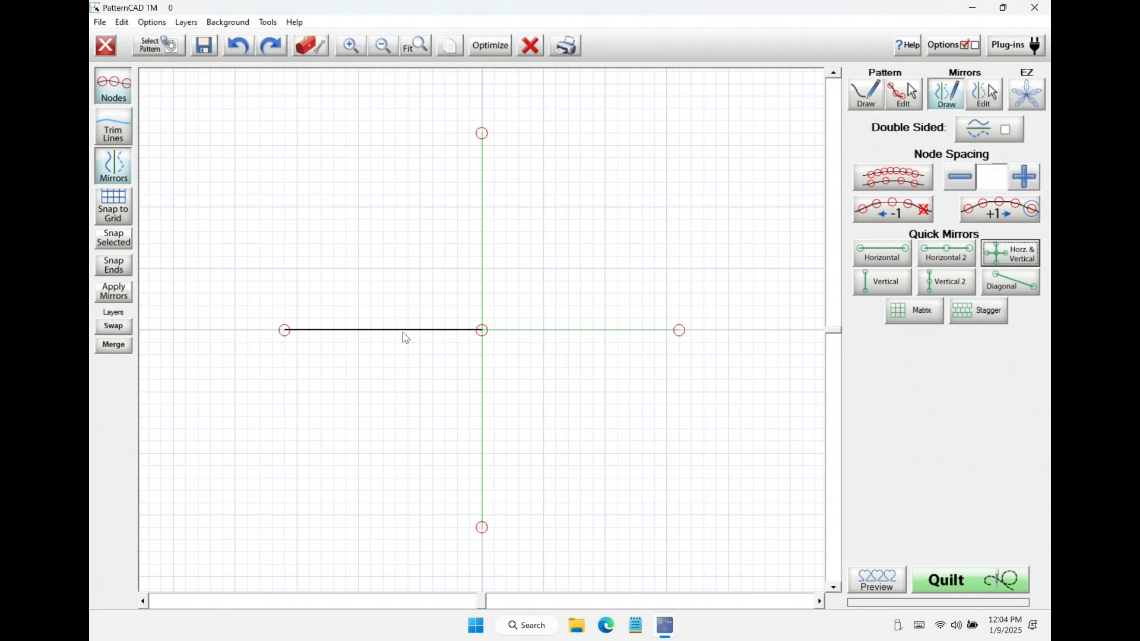
{"action": "left_click", "coordinate": [875, 97]}
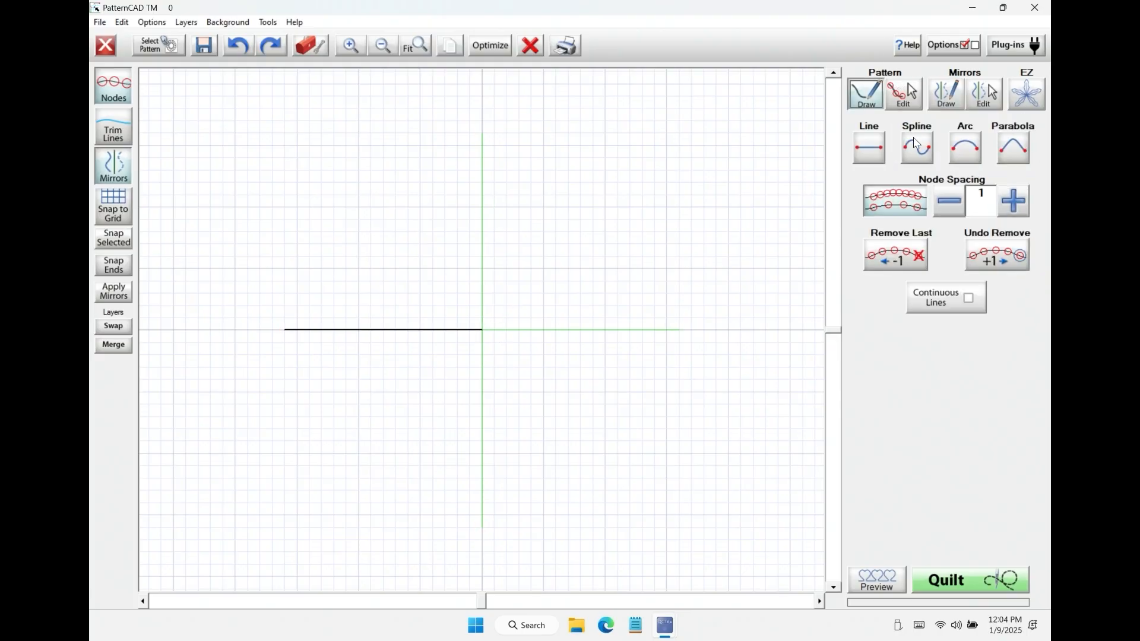
{"action": "left_click", "coordinate": [963, 149]}
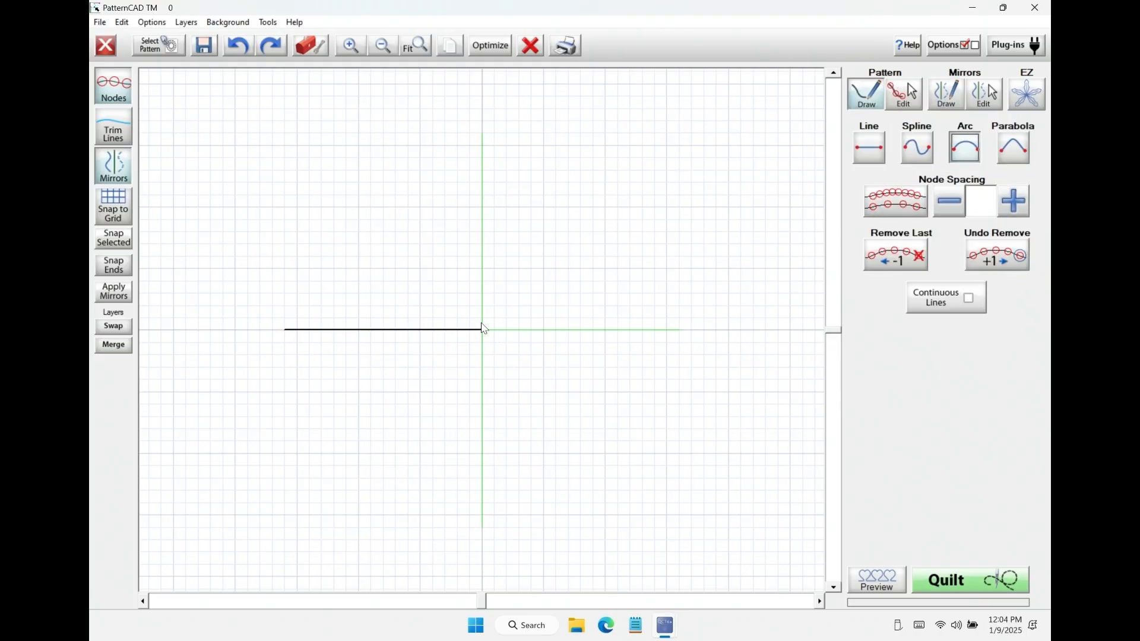
{"action": "left_click", "coordinate": [968, 295]}
{"action": "mouse_move", "coordinate": [480, 331]}
{"action": "left_mouse_down"}
{"action": "mouse_move", "coordinate": [330, 156]}
{"action": "mouse_move", "coordinate": [292, 132]}
{"action": "left_mouse_up"}
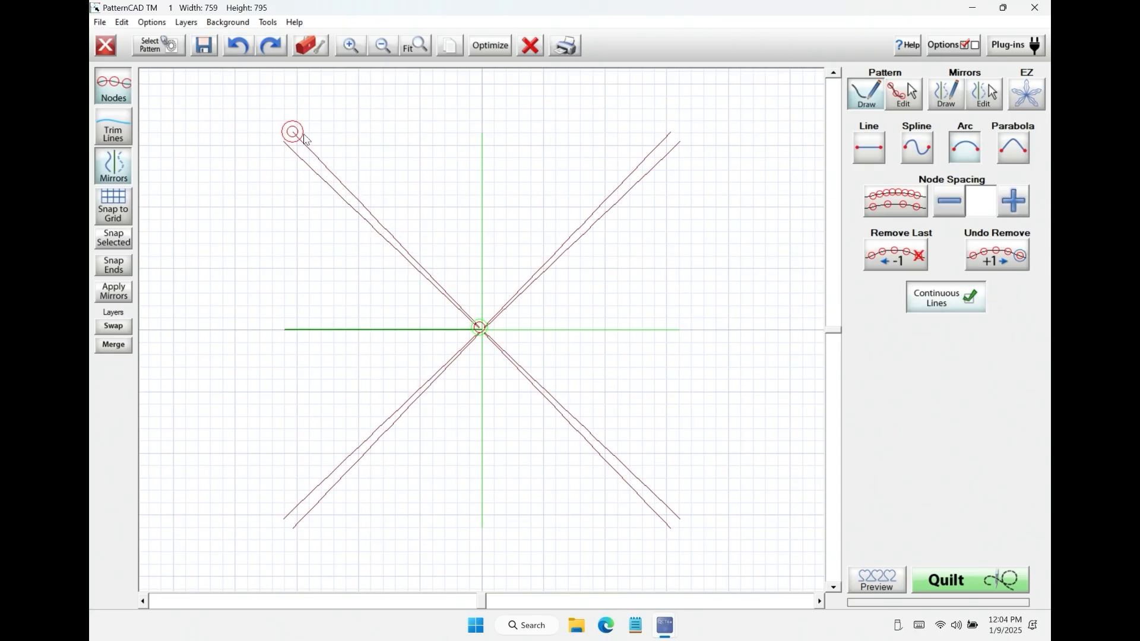
Step: Bend the selected arc outward by its middle handle into mirrored petals, and check the shape with node display toggled
{"action": "left_click", "coordinate": [910, 108]}
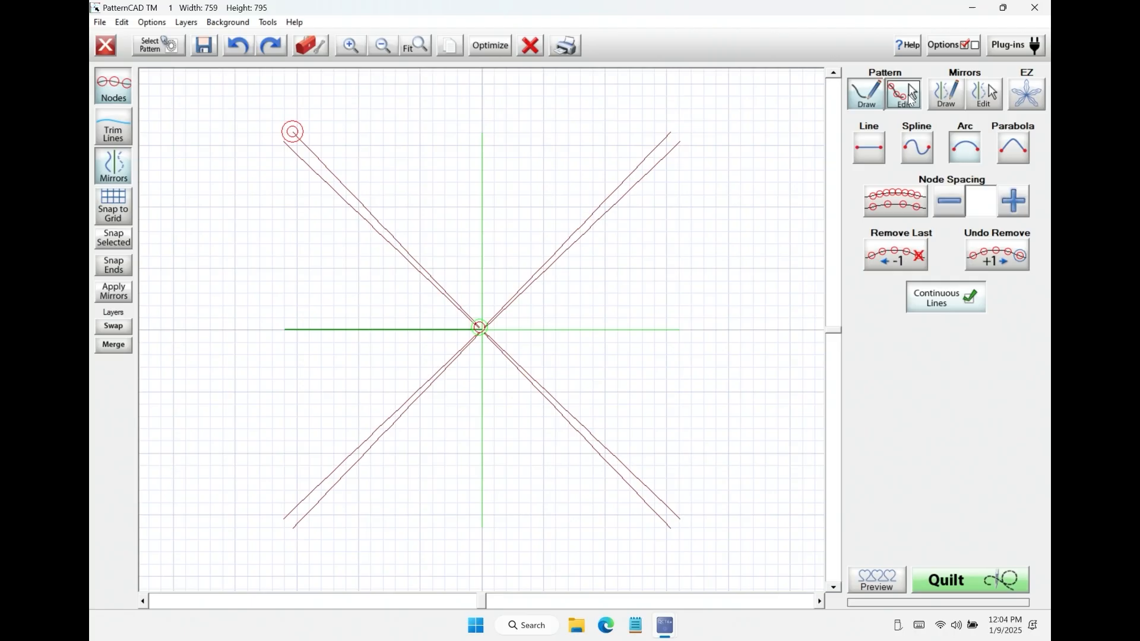
{"action": "left_click_drag", "start_coordinate": [270, 118], "coordinate": [491, 356]}
{"action": "key", "text": "Delete"}
{"action": "left_click_drag", "start_coordinate": [401, 215], "coordinate": [437, 193]}
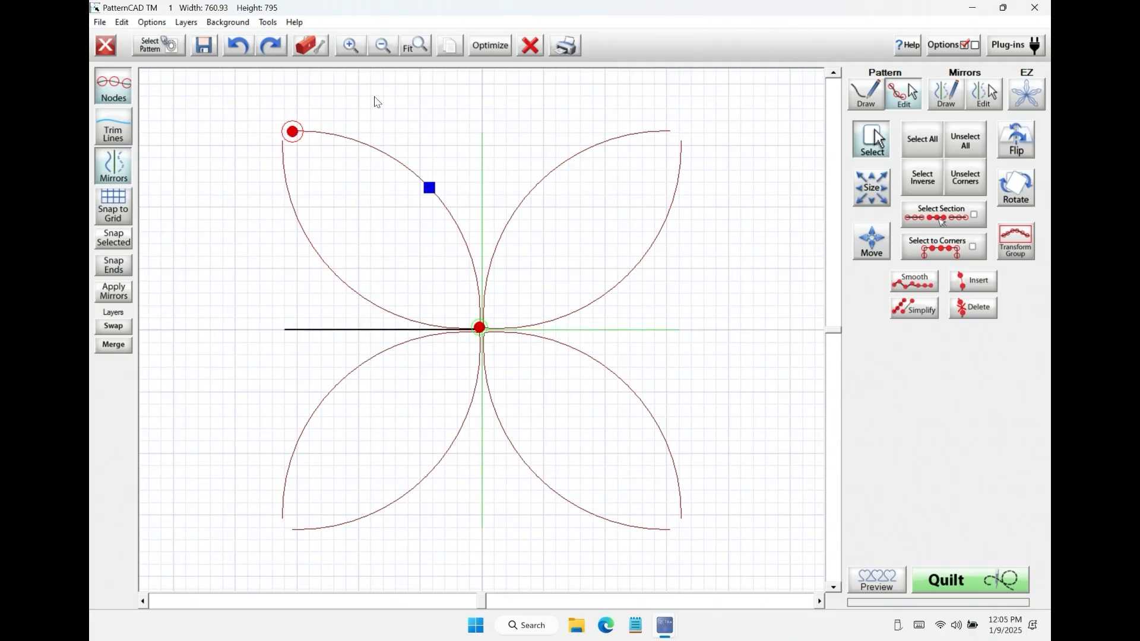
{"action": "mouse_move", "coordinate": [424, 195]}
{"action": "left_mouse_down"}
{"action": "mouse_move", "coordinate": [448, 180]}
{"action": "mouse_move", "coordinate": [431, 185]}
{"action": "left_mouse_up"}
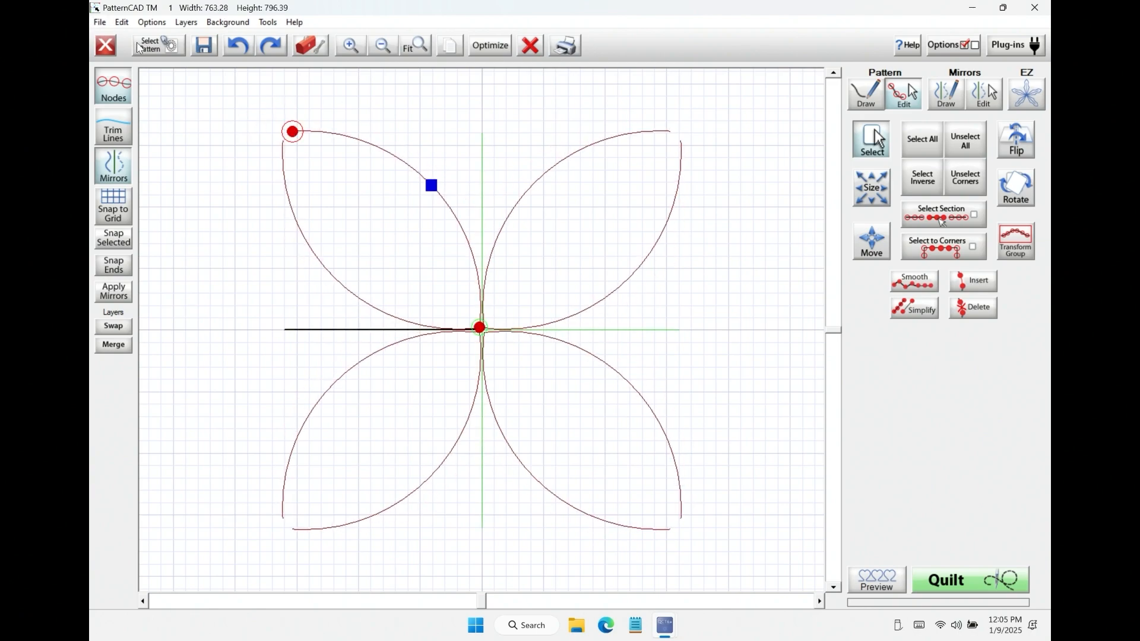
{"action": "left_click", "coordinate": [114, 87]}
{"action": "left_click", "coordinate": [107, 87]}
Step: Clear the mirrored petal drawing from the canvas and switch to mirror drawing mode
{"action": "left_click", "coordinate": [526, 49]}
{"action": "left_click", "coordinate": [525, 50]}
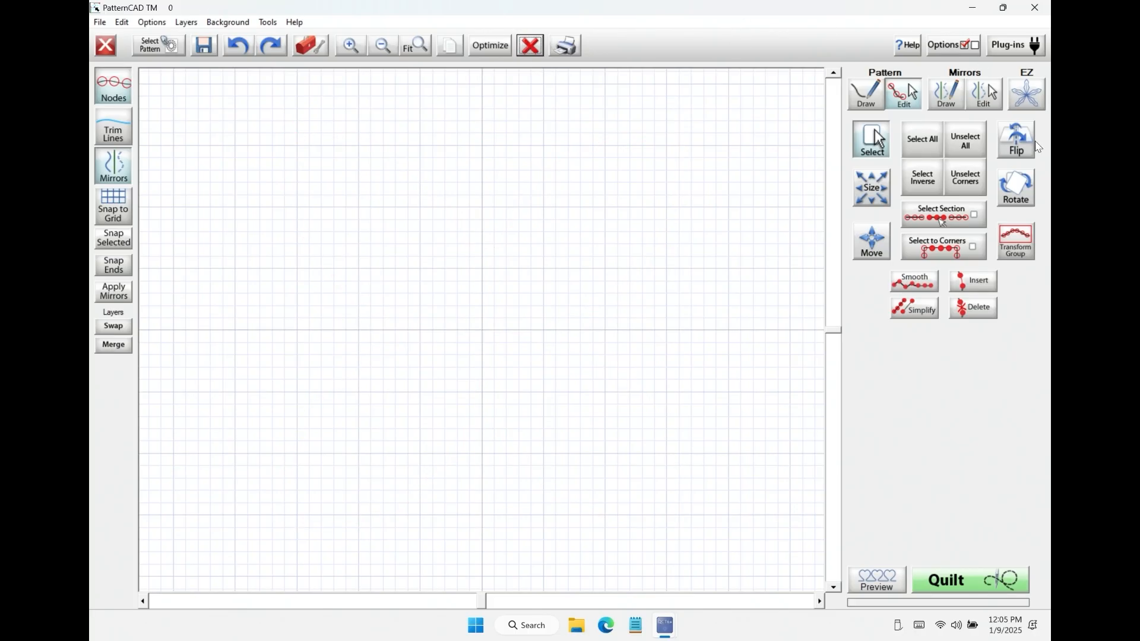
{"action": "left_click", "coordinate": [948, 95]}
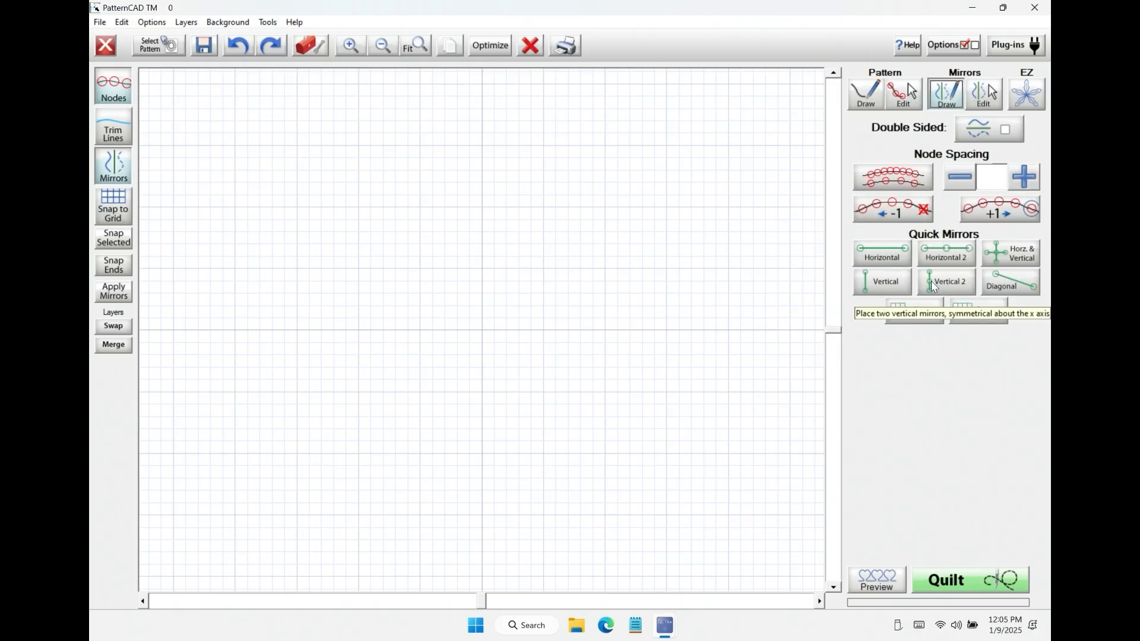
Step: Place a Diagonal quick mirror, draw a four-segment Line zigzag beside it, about 1205 wide and 1171 high, and clear the canvas
{"action": "left_click", "coordinate": [1010, 285]}
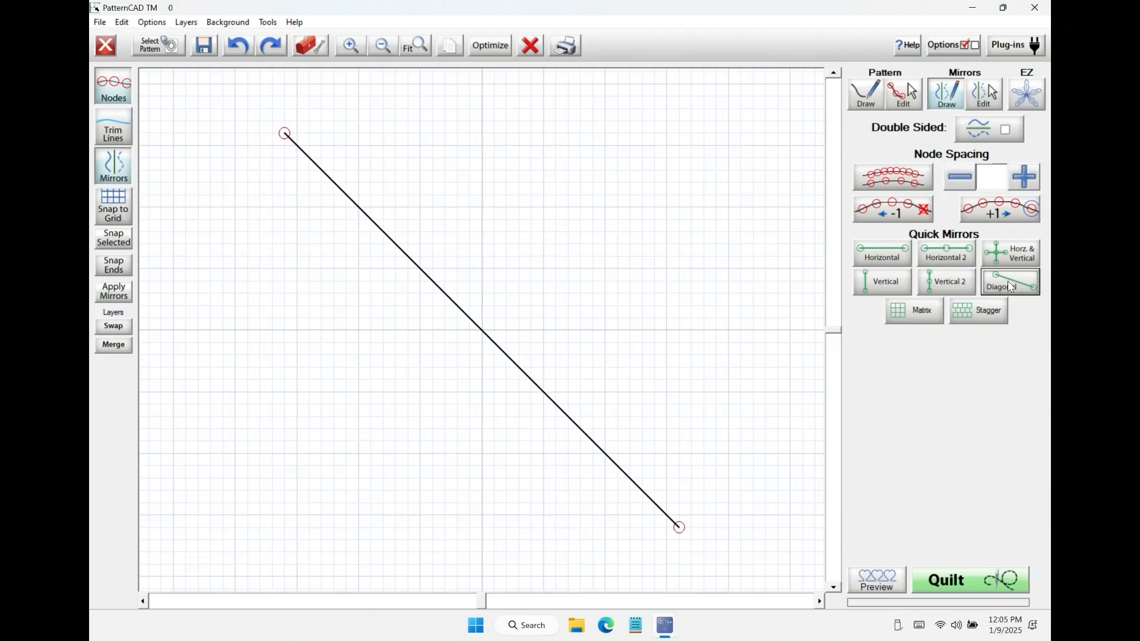
{"action": "left_click", "coordinate": [865, 100]}
{"action": "left_click", "coordinate": [867, 148]}
{"action": "left_click", "coordinate": [386, 170]}
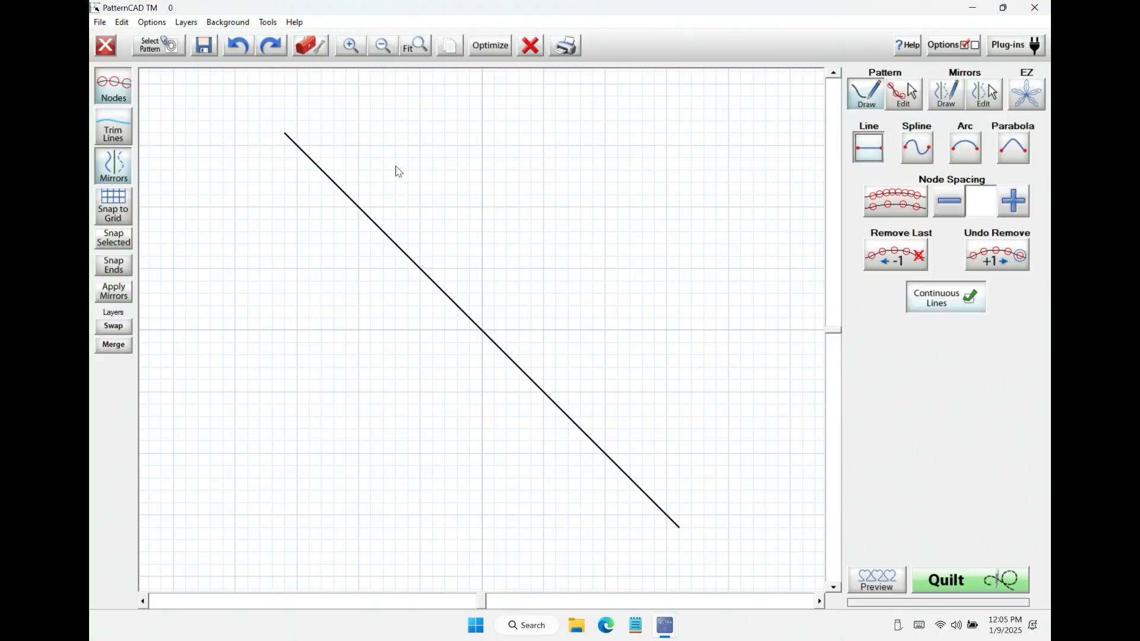
{"action": "left_click", "coordinate": [684, 166]}
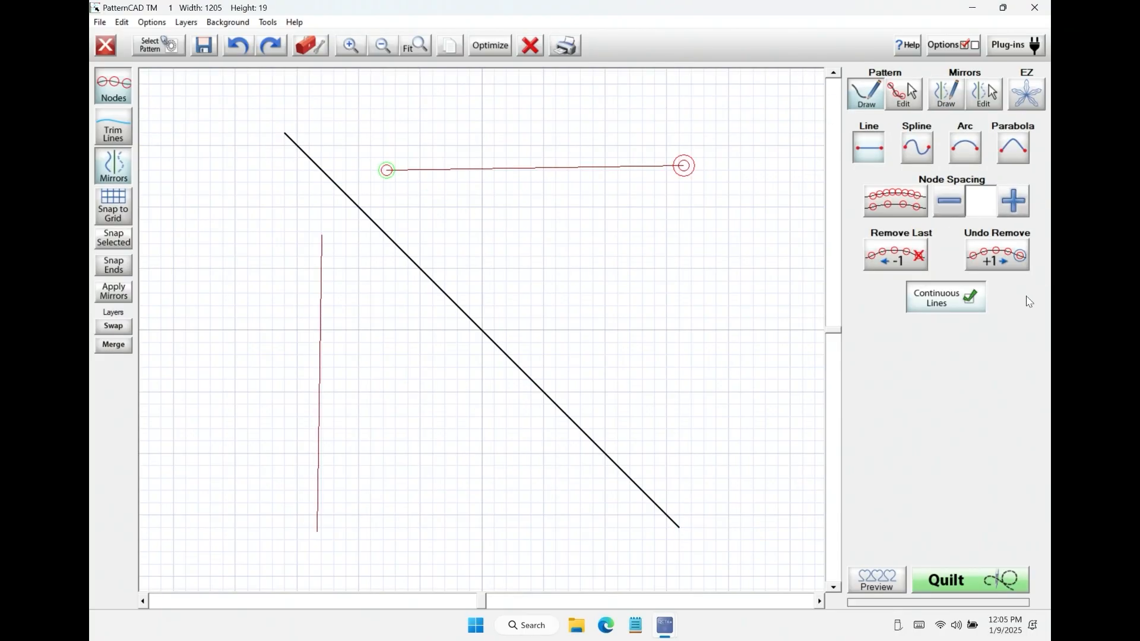
{"action": "left_click", "coordinate": [682, 454]}
{"action": "left_click", "coordinate": [485, 323]}
{"action": "left_click", "coordinate": [652, 238]}
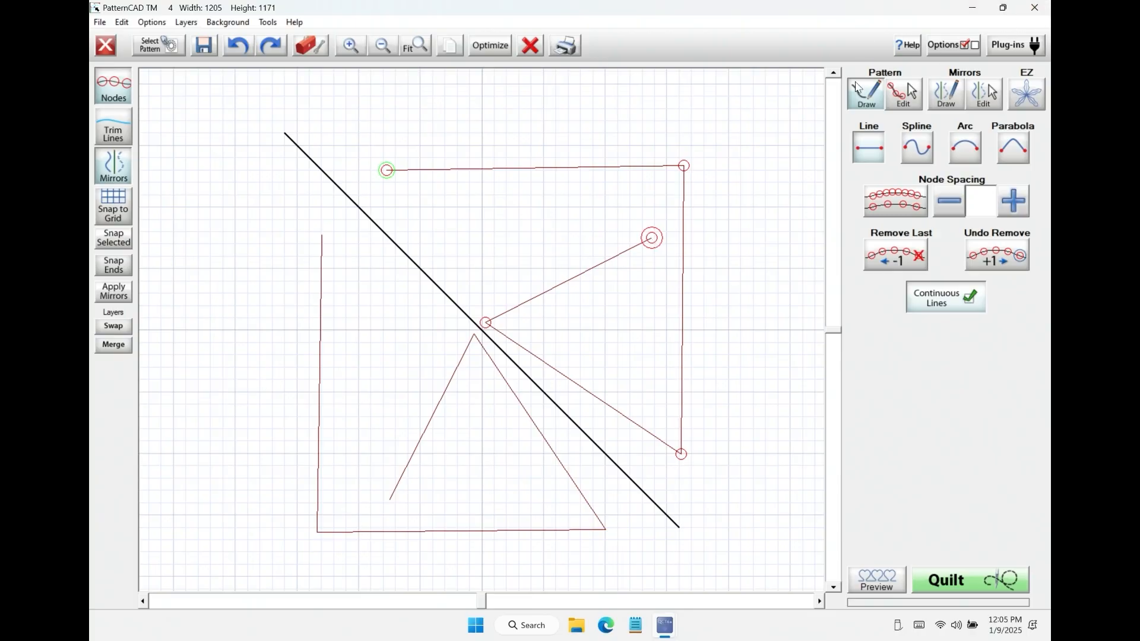
{"action": "left_click", "coordinate": [539, 47]}
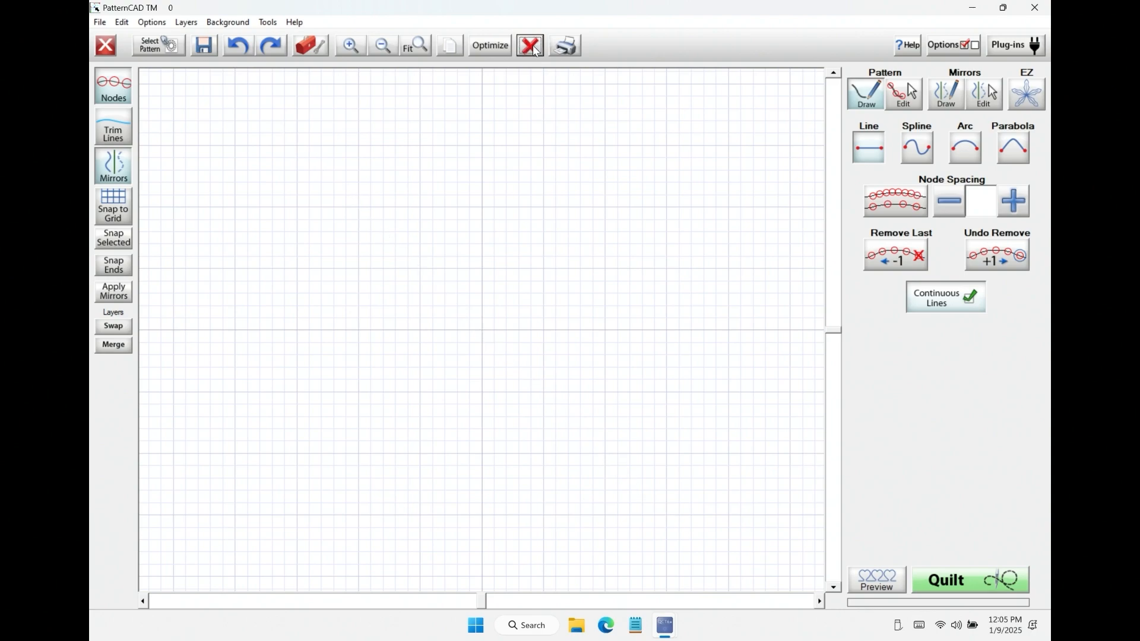
Step: Place Matrix quick mirrors and load the block pattern 4 leaf star.gpf onto them
{"action": "left_click", "coordinate": [950, 87]}
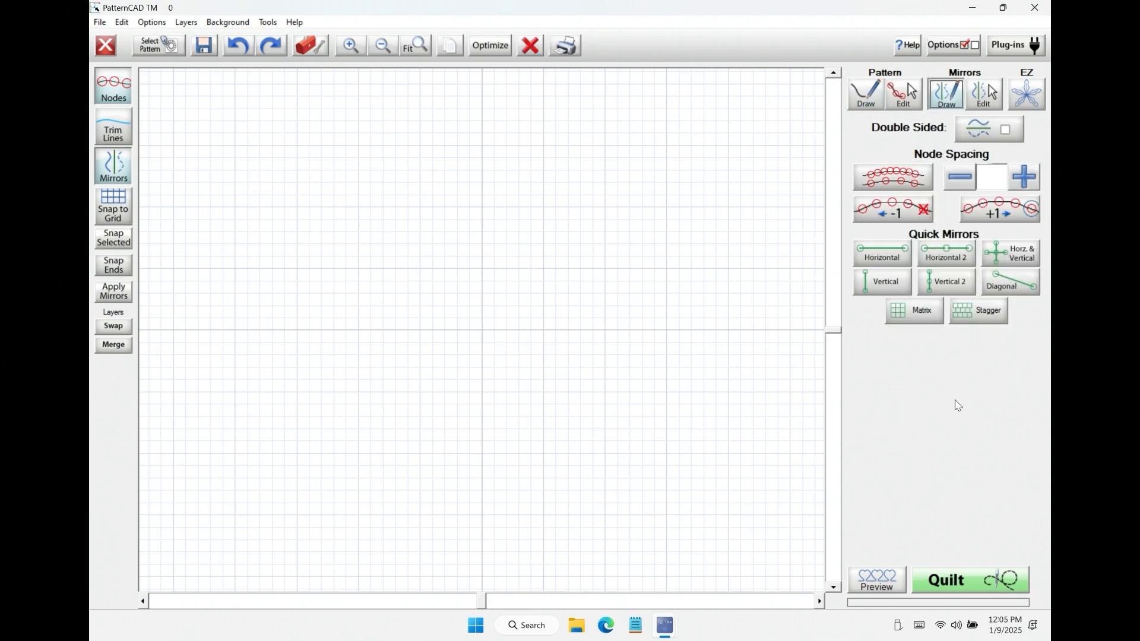
{"action": "left_click", "coordinate": [906, 314]}
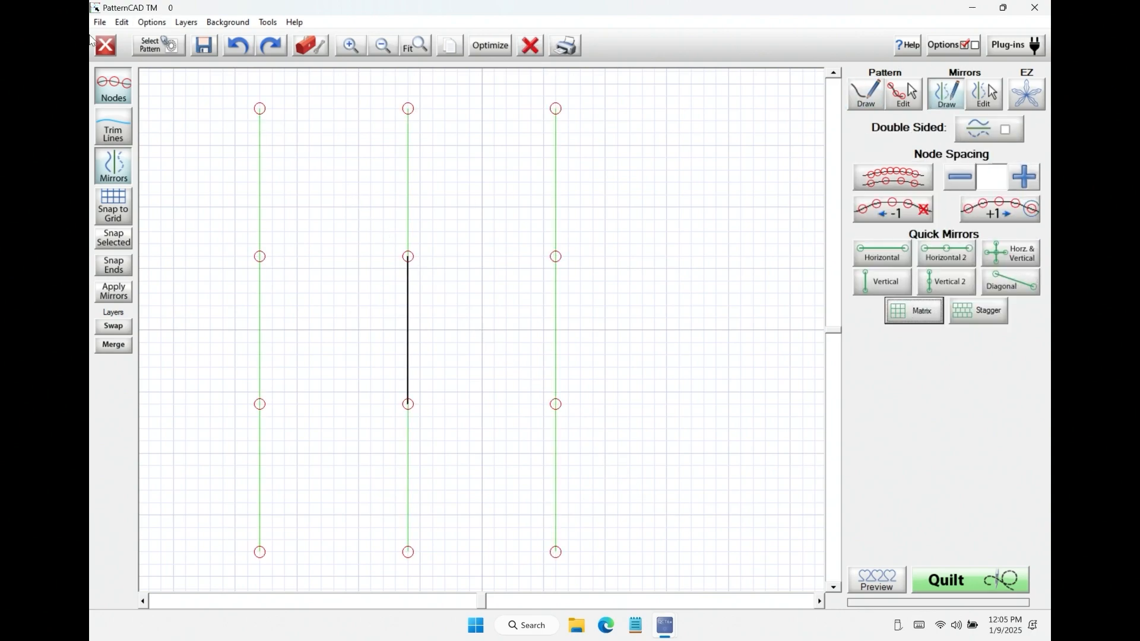
{"action": "left_click", "coordinate": [157, 46]}
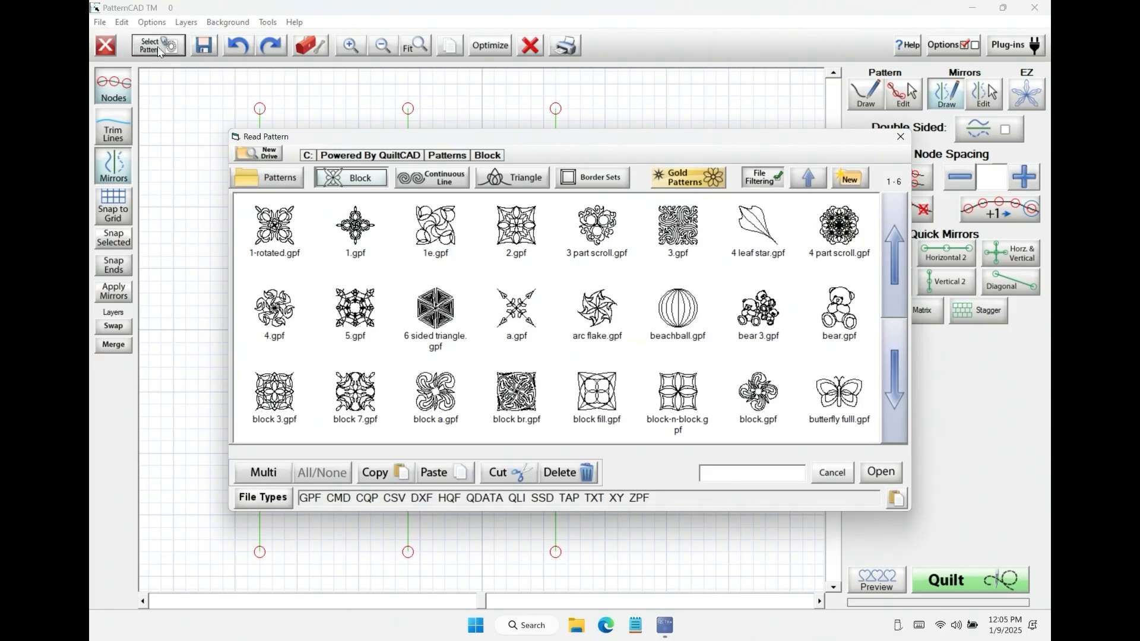
{"action": "left_click", "coordinate": [779, 241]}
{"action": "left_click", "coordinate": [880, 472]}
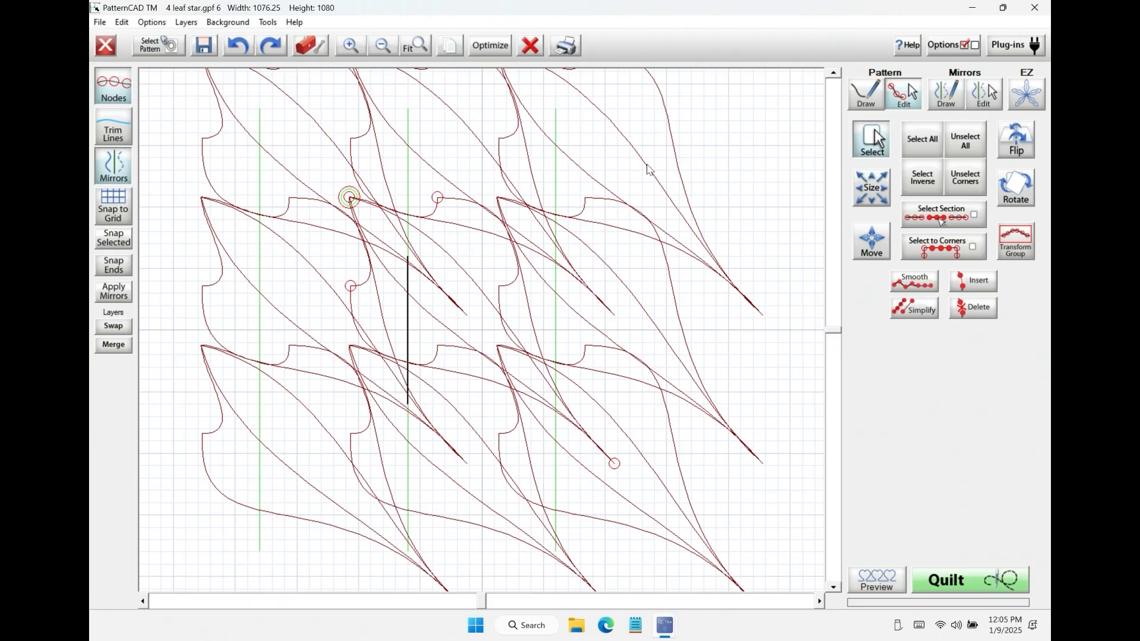
Step: Try to resize the matrix mirrors in width and height, first with the tiny step and again with the JUMBO step
{"action": "left_click", "coordinate": [983, 92]}
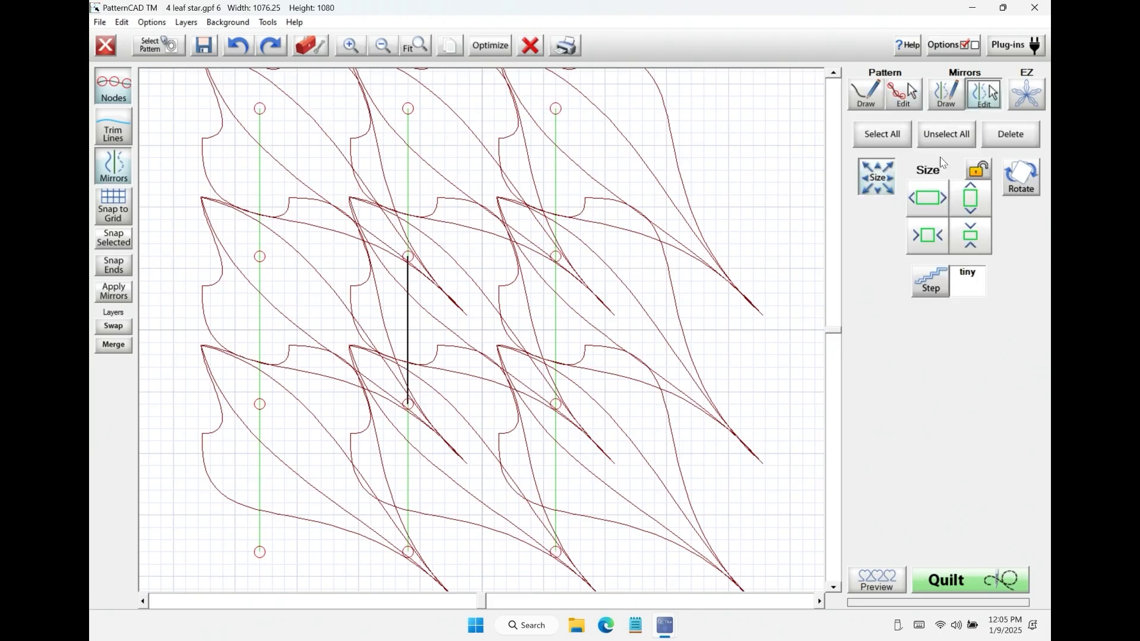
{"action": "left_click", "coordinate": [932, 240]}
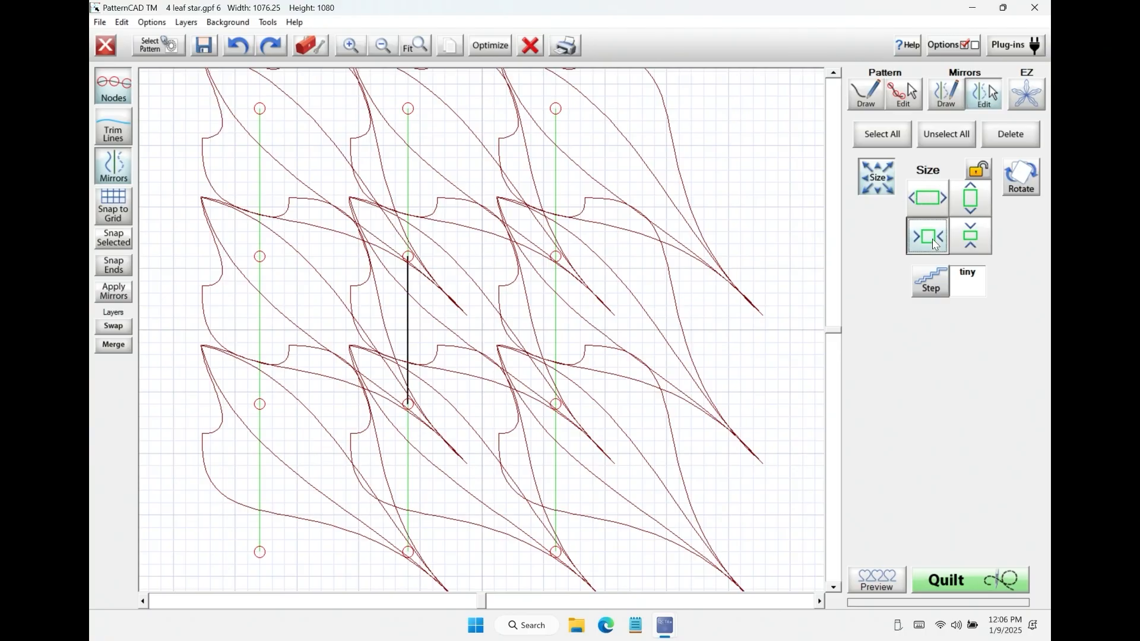
{"action": "left_click", "coordinate": [927, 198]}
{"action": "left_click", "coordinate": [968, 199]}
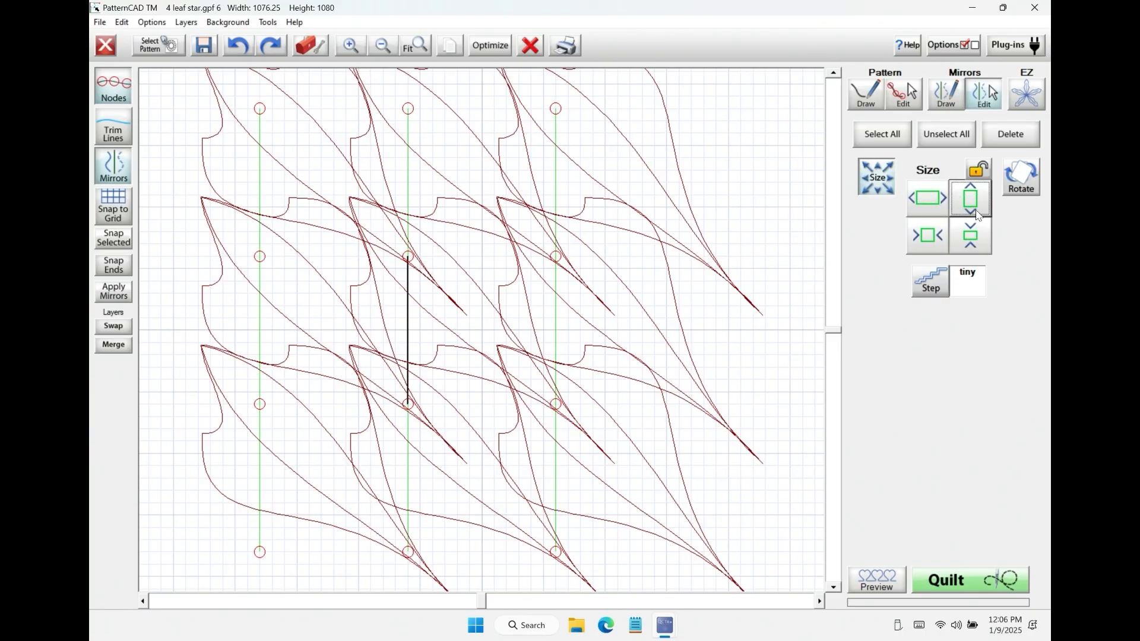
{"action": "left_click", "coordinate": [939, 290]}
{"action": "left_click", "coordinate": [930, 285]}
{"action": "left_click", "coordinate": [929, 285]}
{"action": "left_click", "coordinate": [929, 285]}
{"action": "left_click", "coordinate": [937, 240]}
{"action": "left_click", "coordinate": [925, 205]}
{"action": "left_click", "coordinate": [979, 208]}
Step: Try to rotate the matrix mirrors by 5°, 1° and 45°, and clear the leaf pattern with its mirrors
{"action": "left_click", "coordinate": [1022, 178]}
{"action": "left_click", "coordinate": [968, 213]}
{"action": "left_click", "coordinate": [939, 205]}
{"action": "left_click", "coordinate": [936, 234]}
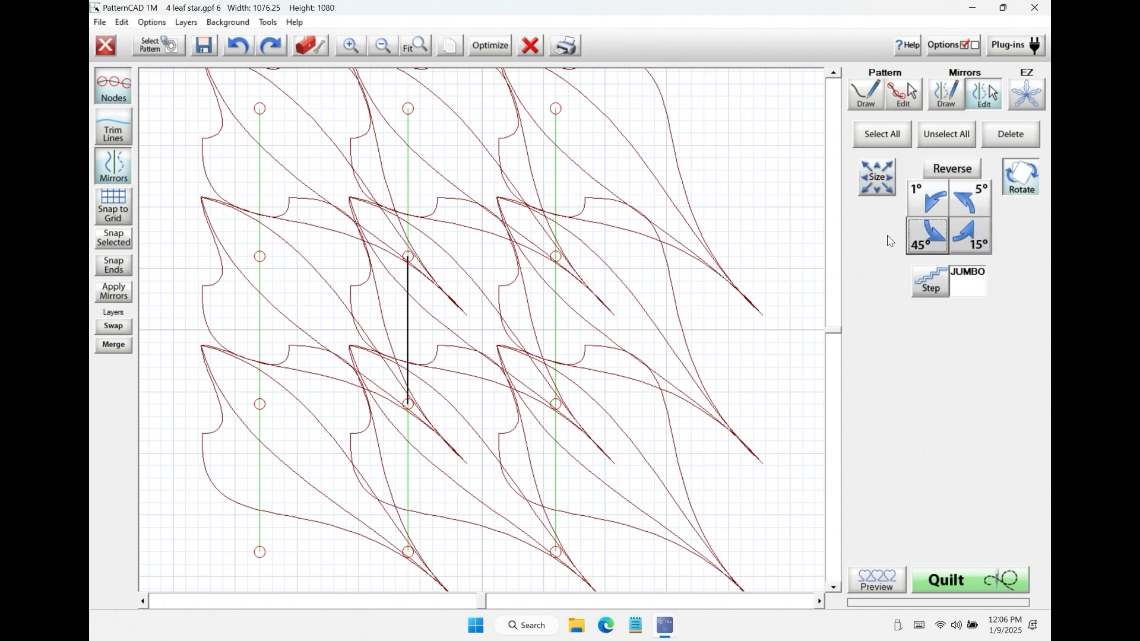
{"action": "left_click", "coordinate": [530, 47]}
Step: Place Stagger quick mirrors, draw a closed Line triangle about 254 wide and 328 high in the upper row, and clear drawing and mirrors
{"action": "left_click", "coordinate": [946, 94]}
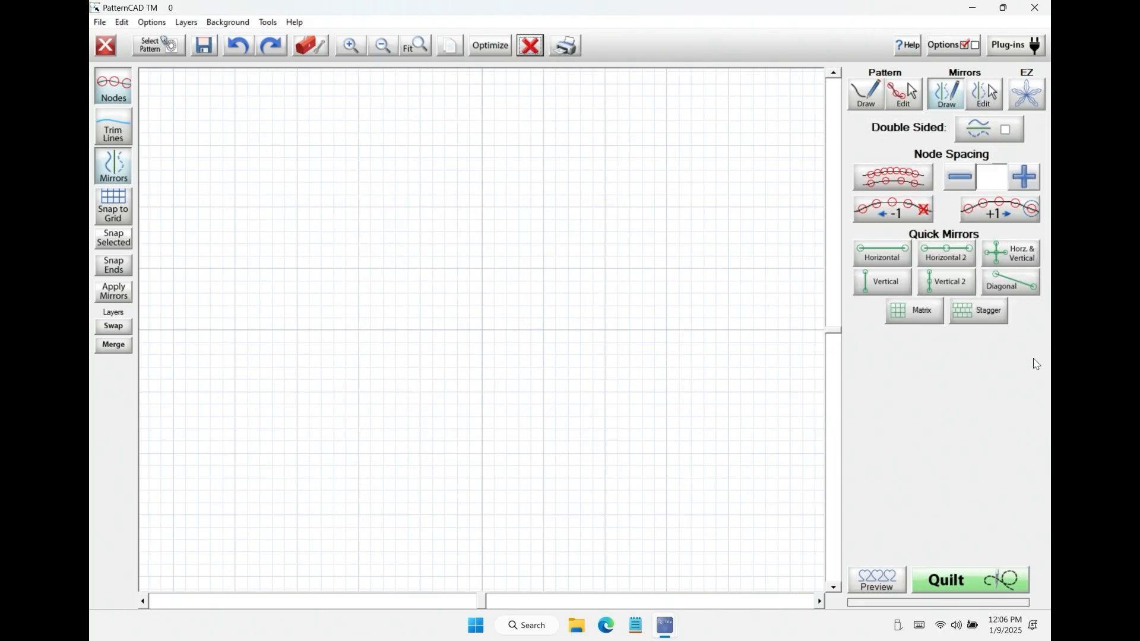
{"action": "left_click", "coordinate": [973, 312]}
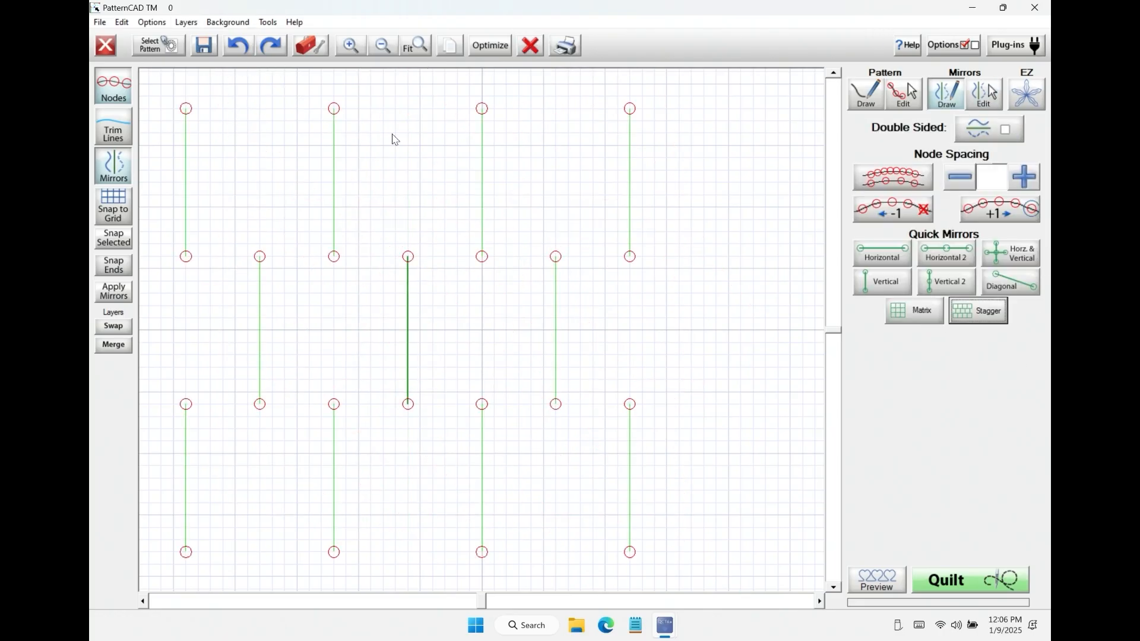
{"action": "left_click", "coordinate": [871, 96]}
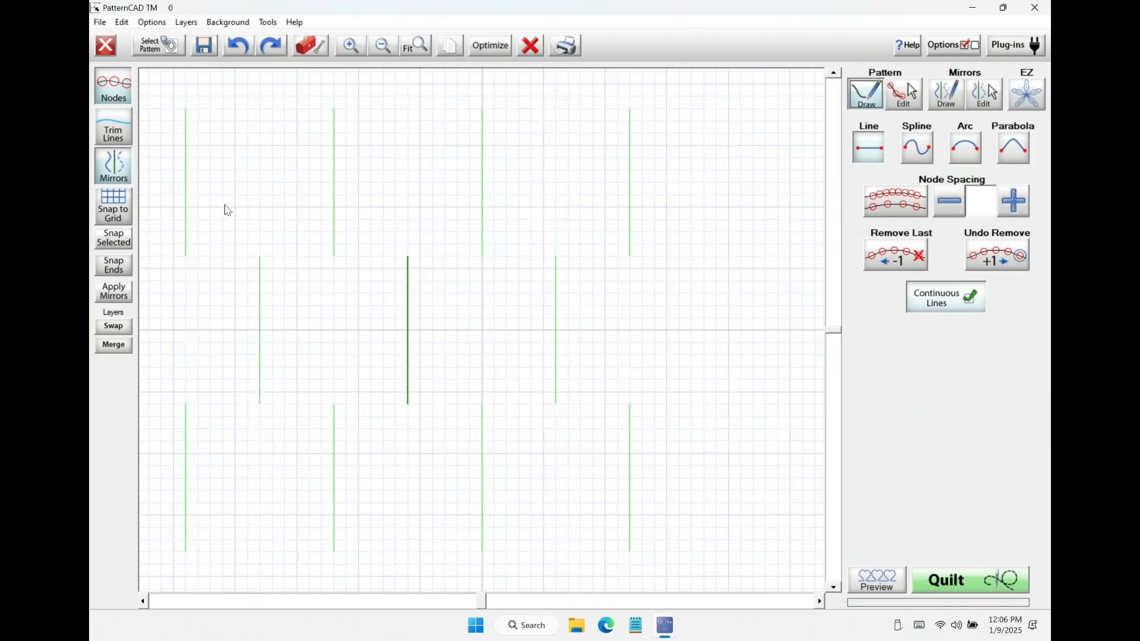
{"action": "left_click", "coordinate": [234, 231]}
{"action": "left_click", "coordinate": [249, 151]}
{"action": "left_click", "coordinate": [298, 221]}
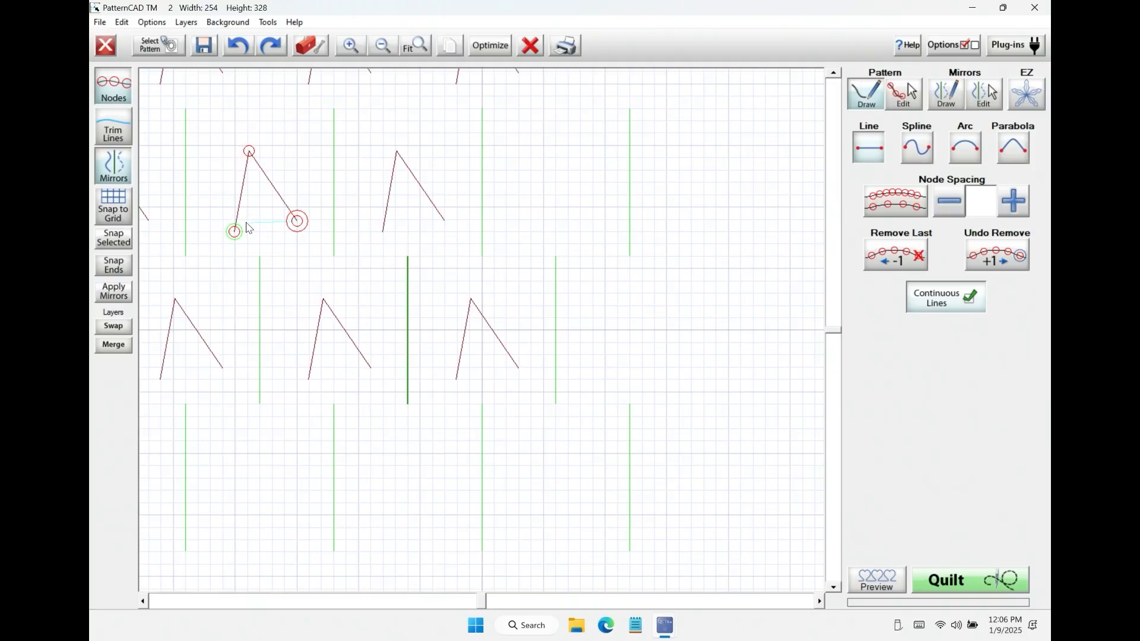
{"action": "left_click", "coordinate": [235, 230]}
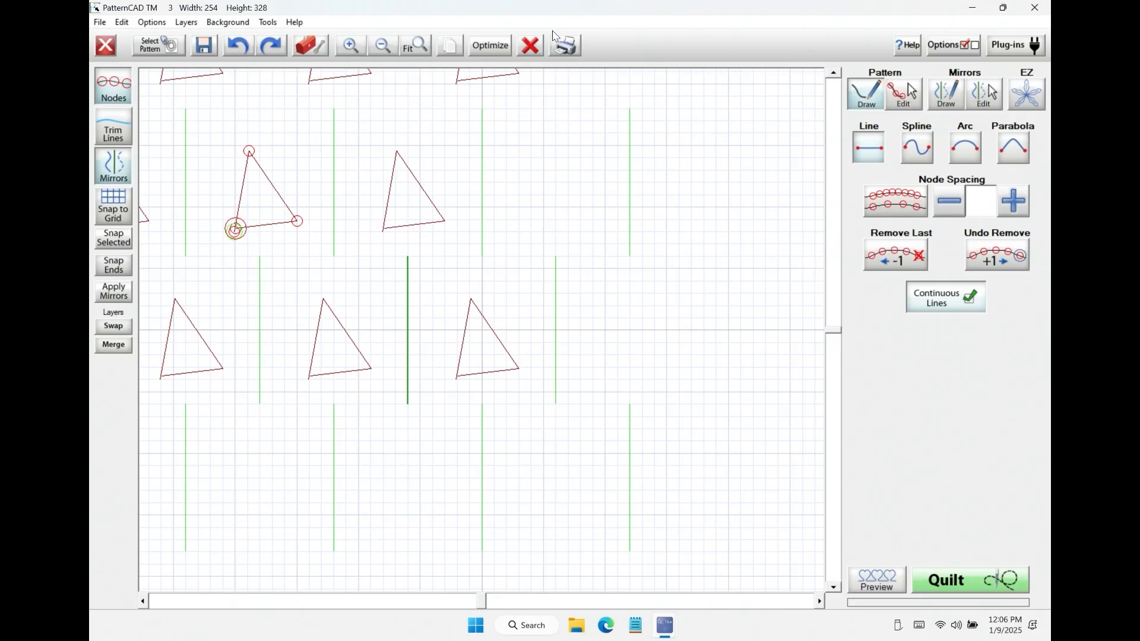
{"action": "left_click", "coordinate": [525, 47]}
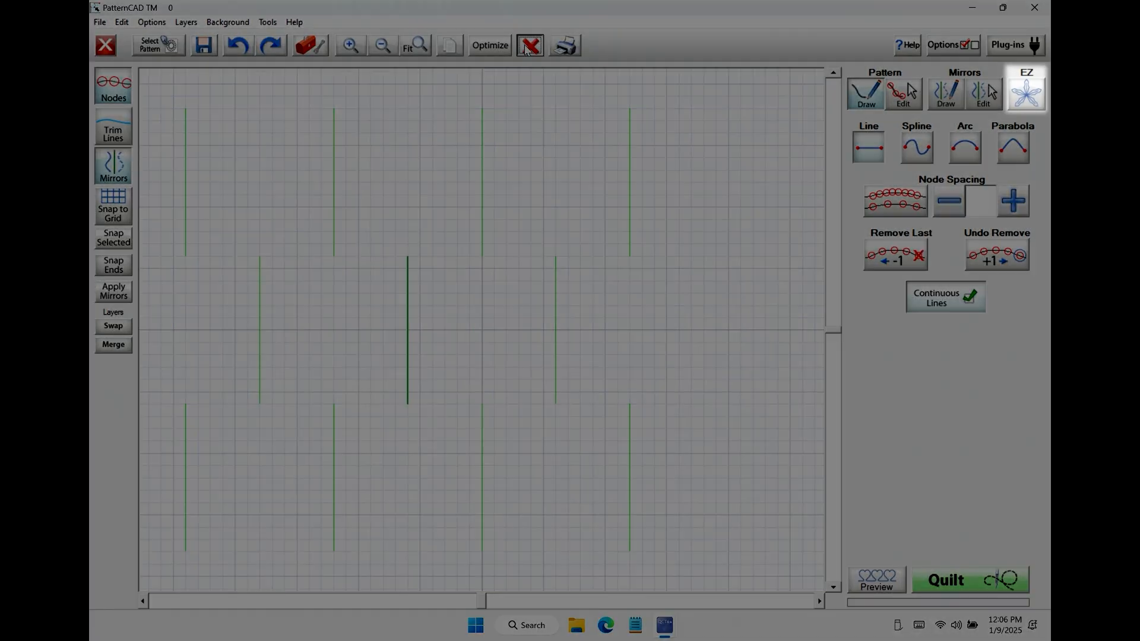
{"action": "left_click", "coordinate": [527, 47]}
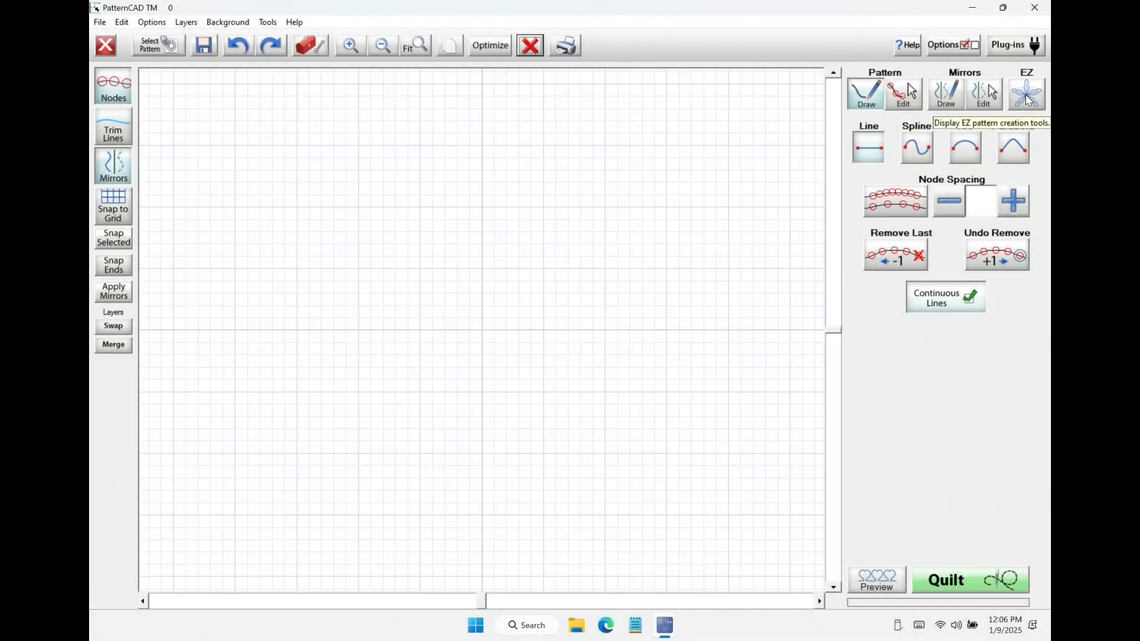
Step: Create double-sided EZ flake mirrors with 6 branches, draw a freehand petal from their centre about 891 wide and 540 high, and clear the petal
{"action": "left_click", "coordinate": [1024, 95]}
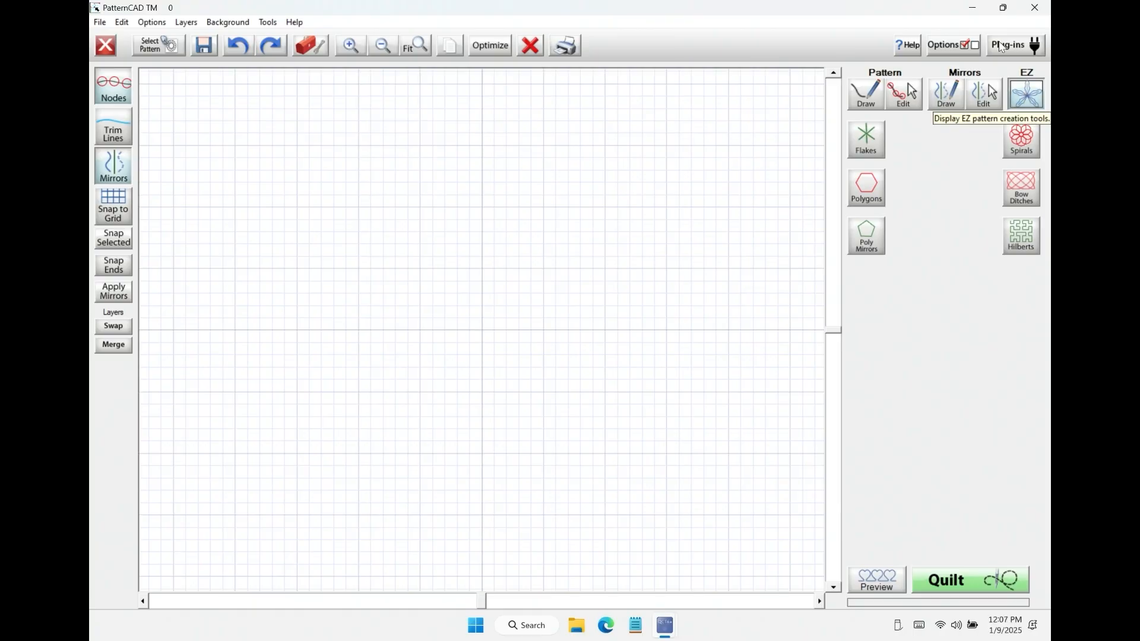
{"action": "left_click", "coordinate": [860, 145]}
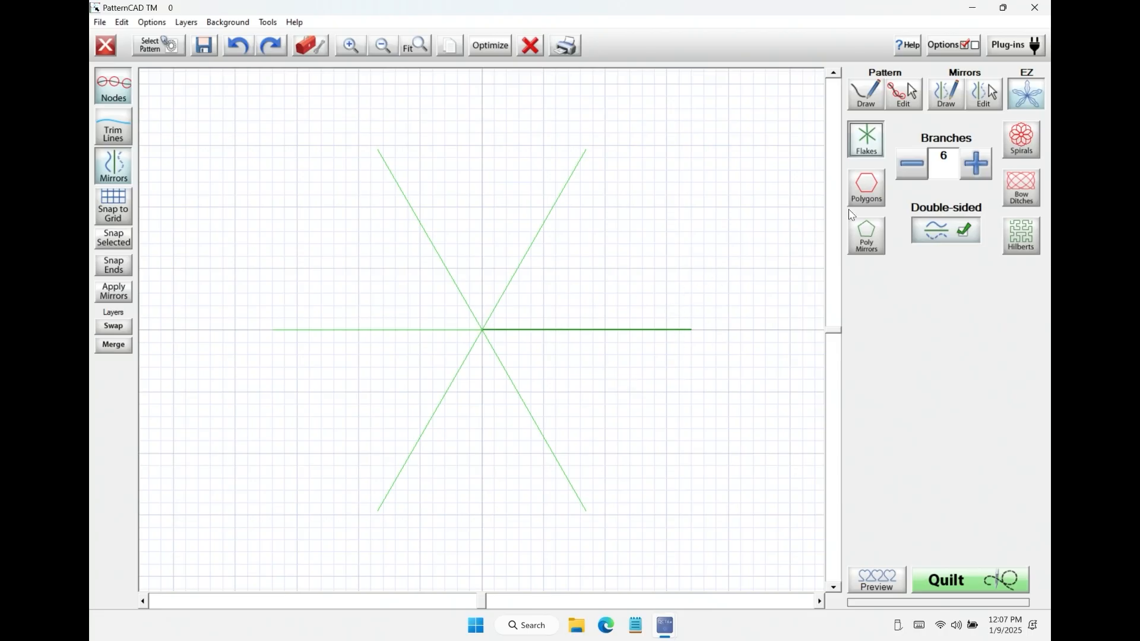
{"action": "left_click", "coordinate": [878, 99]}
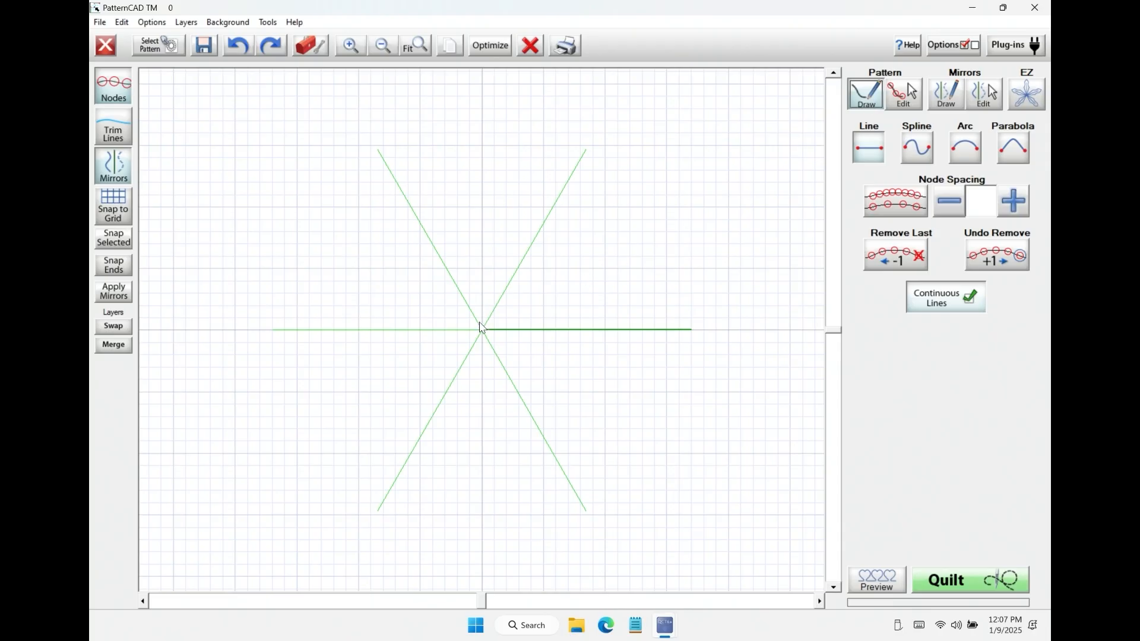
{"action": "left_click", "coordinate": [1025, 97]}
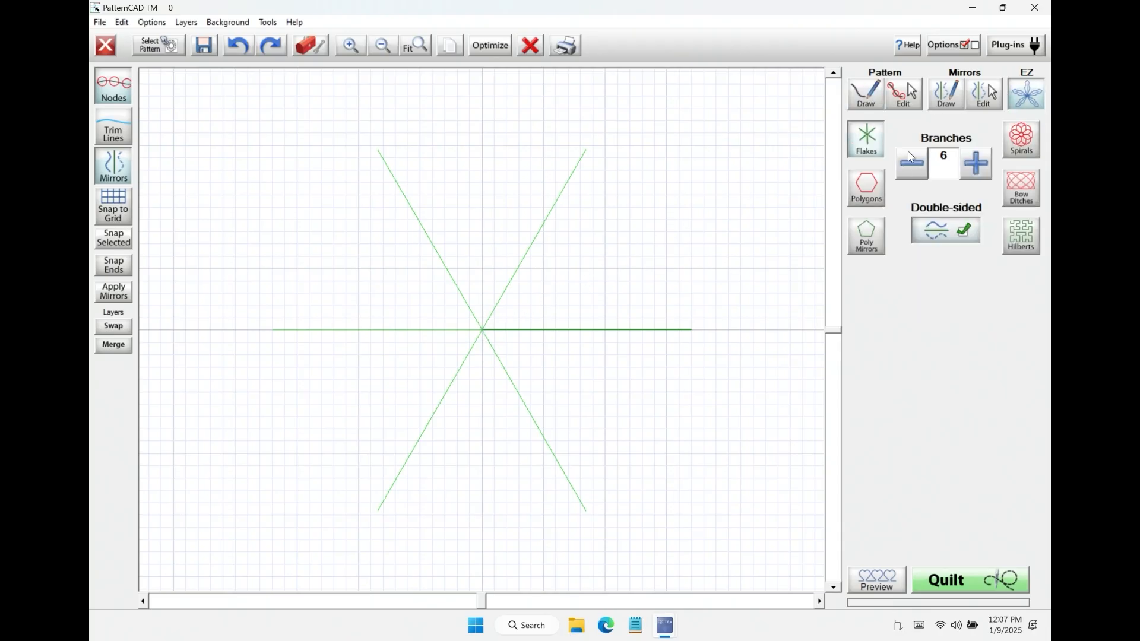
{"action": "left_click", "coordinate": [856, 90]}
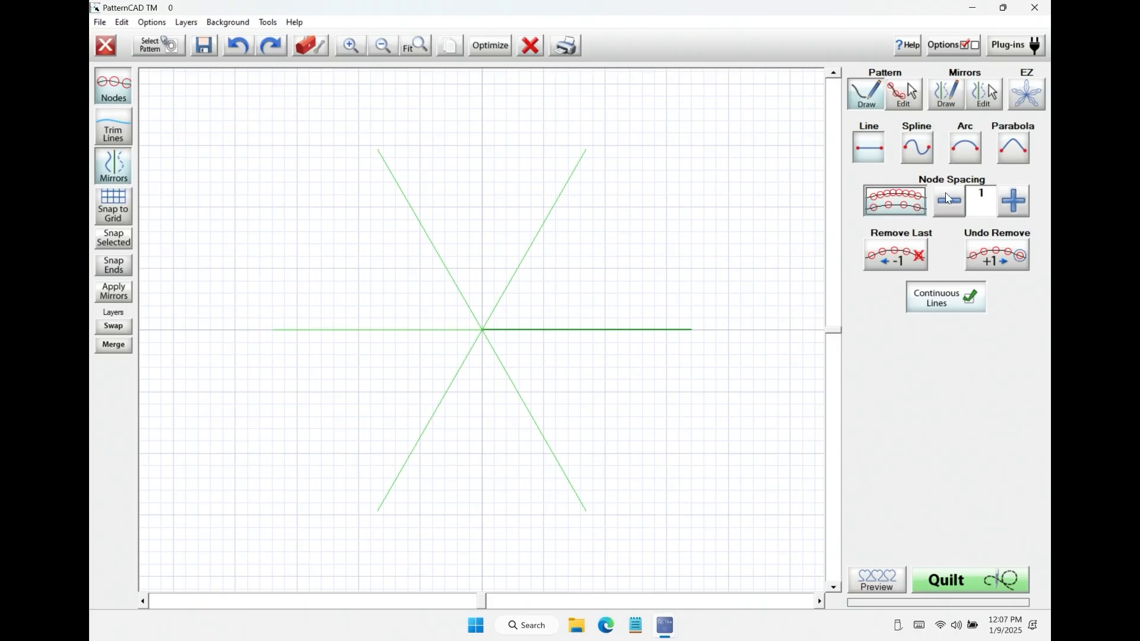
{"action": "mouse_move", "coordinate": [486, 332]}
{"action": "left_mouse_down"}
{"action": "mouse_move", "coordinate": [573, 295]}
{"action": "mouse_move", "coordinate": [649, 290]}
{"action": "mouse_move", "coordinate": [700, 251]}
{"action": "mouse_move", "coordinate": [701, 202]}
{"action": "left_mouse_up"}
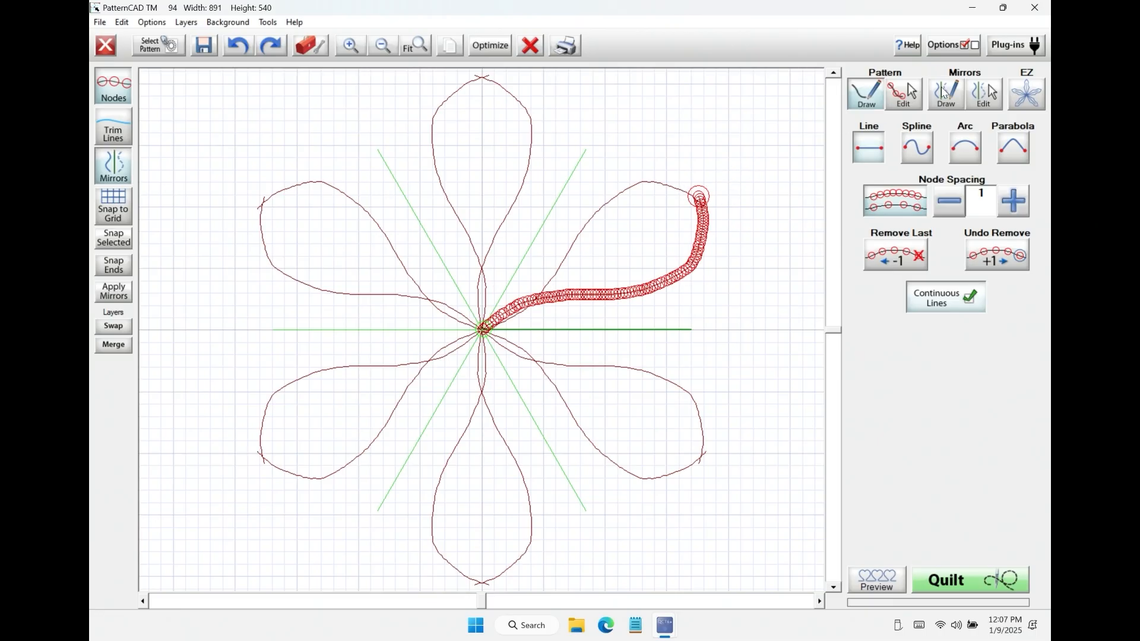
{"action": "left_click", "coordinate": [530, 46]}
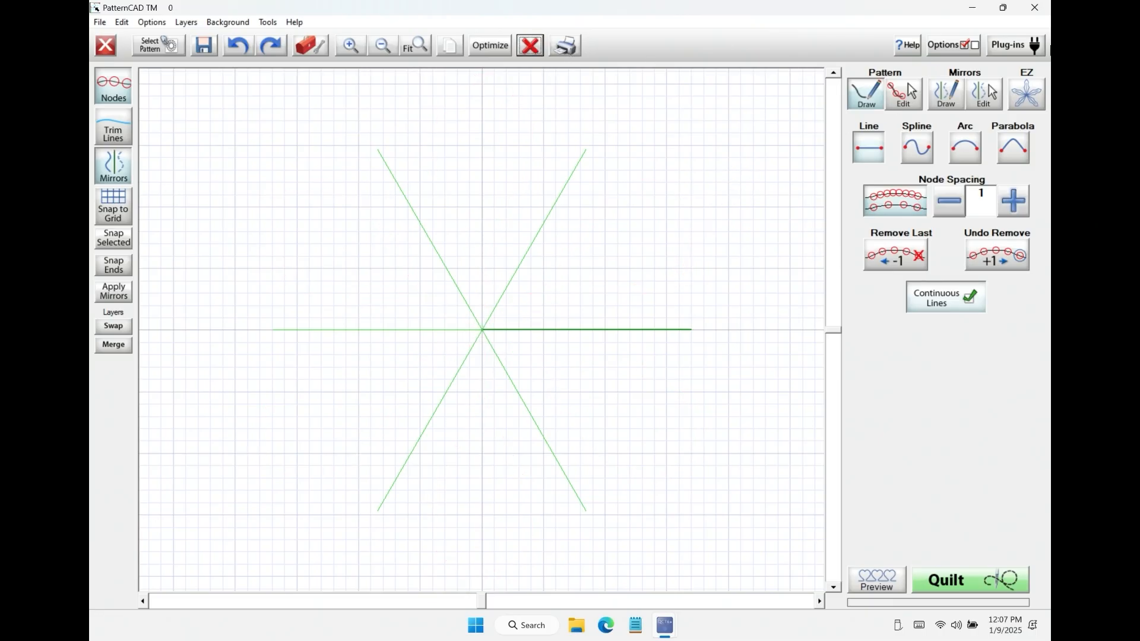
Step: Set the double-sided EZ flake mirrors to 8 branches
{"action": "left_click", "coordinate": [1030, 96]}
{"action": "left_click", "coordinate": [868, 146]}
{"action": "left_click", "coordinate": [927, 170]}
{"action": "left_click", "coordinate": [911, 164]}
{"action": "left_click", "coordinate": [980, 165]}
{"action": "left_click", "coordinate": [982, 165]}
{"action": "left_click", "coordinate": [984, 166]}
{"action": "left_click", "coordinate": [985, 166]}
Step: Draw an Arc line about 810 wide and 363 high from the flake centre, and bend it outward into overlapping mirrored petals
{"action": "left_click", "coordinate": [868, 95]}
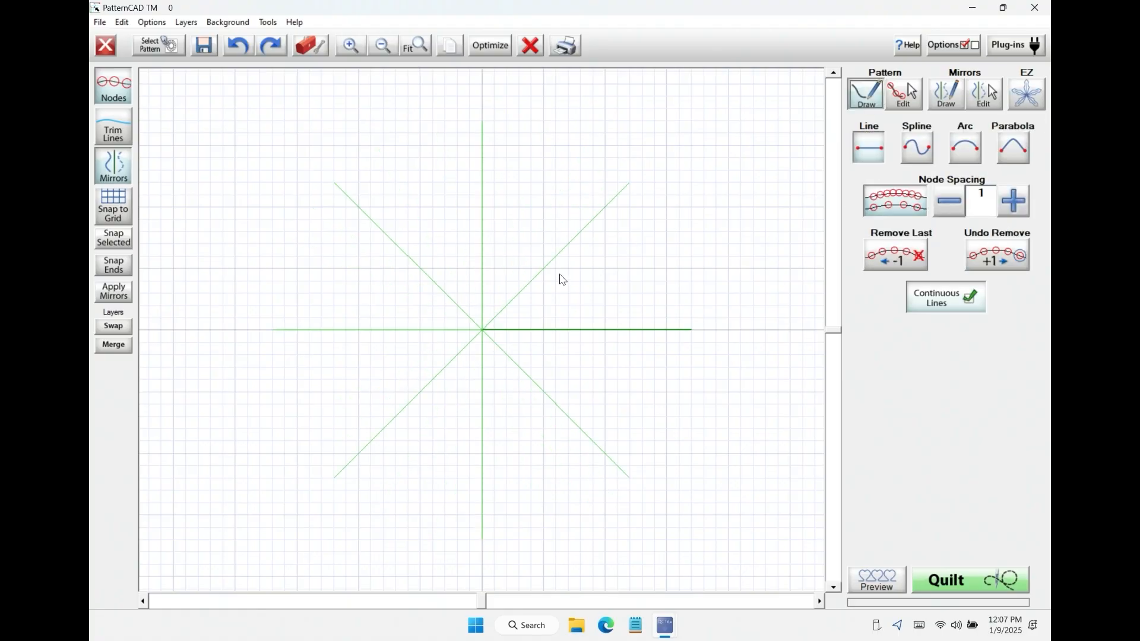
{"action": "left_click", "coordinate": [967, 143]}
{"action": "left_click", "coordinate": [484, 330]}
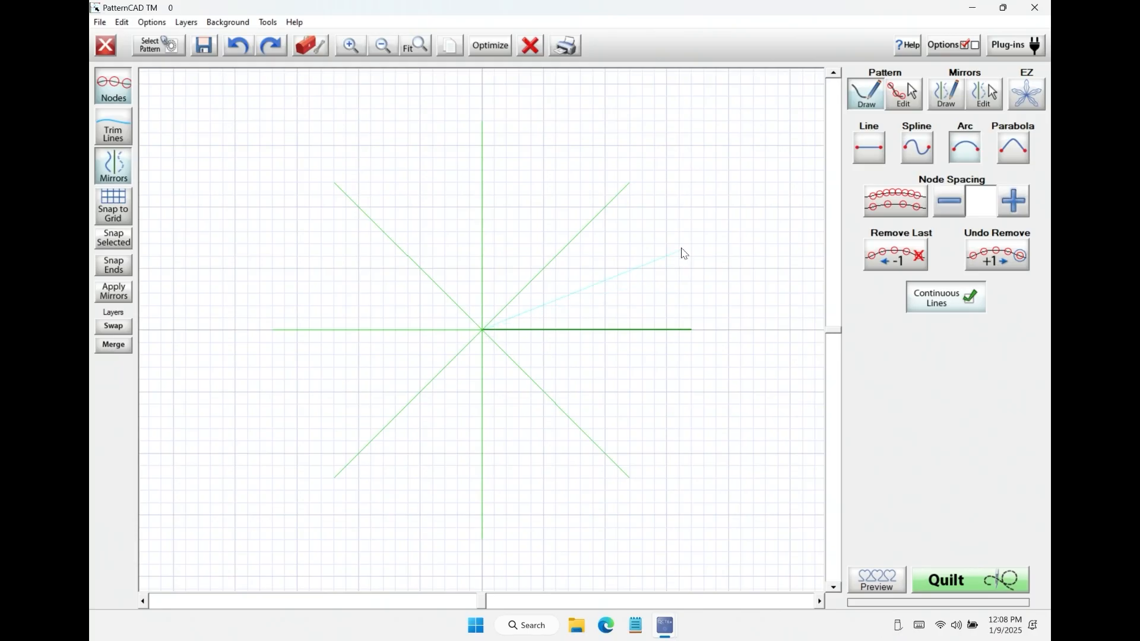
{"action": "left_click", "coordinate": [683, 241]}
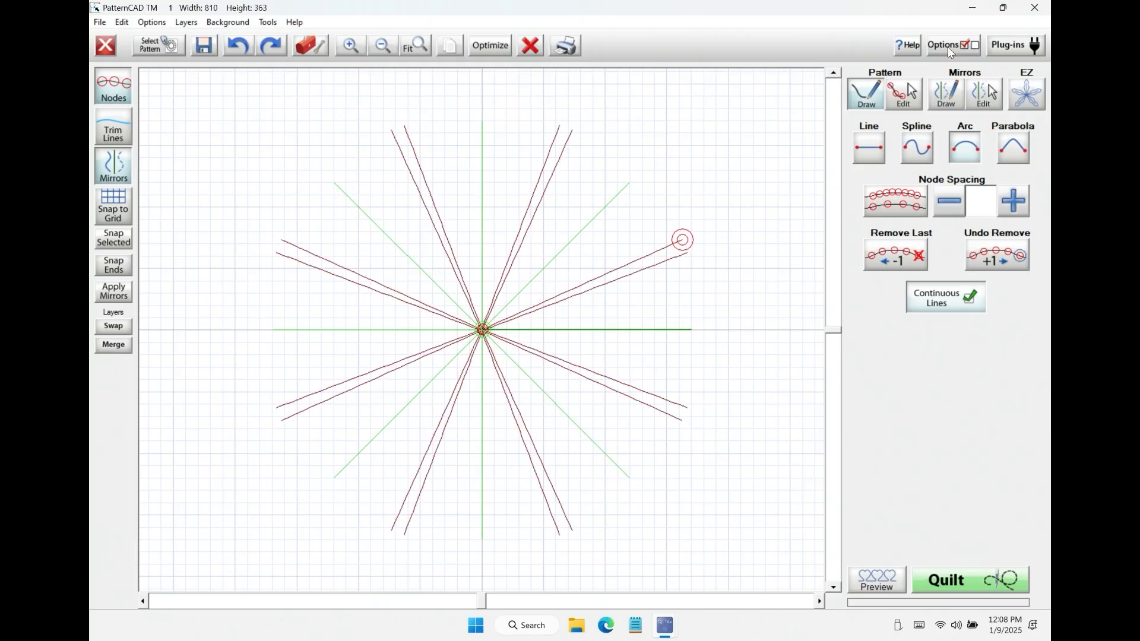
{"action": "left_click", "coordinate": [903, 95]}
{"action": "left_click_drag", "start_coordinate": [471, 315], "coordinate": [525, 352]}
{"action": "left_click_drag", "start_coordinate": [584, 289], "coordinate": [576, 191]}
Step: Select the paired open petal ends around the flower and snap the selected nodes of each pair together
{"action": "left_click_drag", "start_coordinate": [361, 105], "coordinate": [424, 133]}
{"action": "left_click", "coordinate": [121, 236]}
{"action": "left_click_drag", "start_coordinate": [546, 106], "coordinate": [604, 151]}
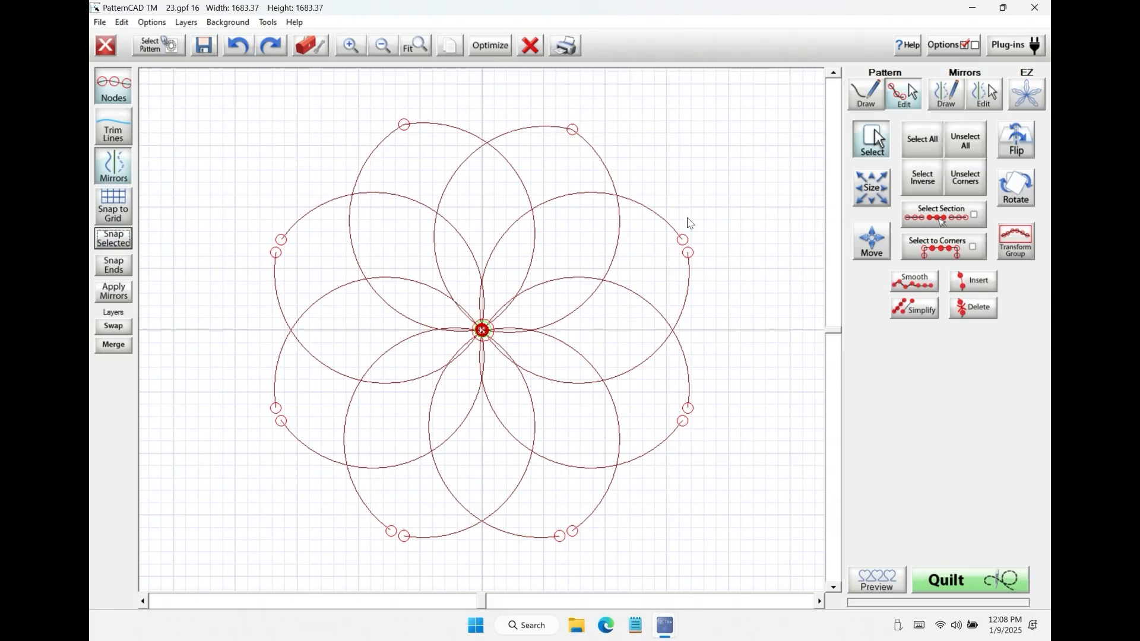
{"action": "left_click_drag", "start_coordinate": [683, 224], "coordinate": [715, 264]}
Step: Create an EZ polygon, step its side count up past 10, and settle on 7 sides
{"action": "left_click", "coordinate": [1027, 94]}
{"action": "left_click", "coordinate": [859, 189]}
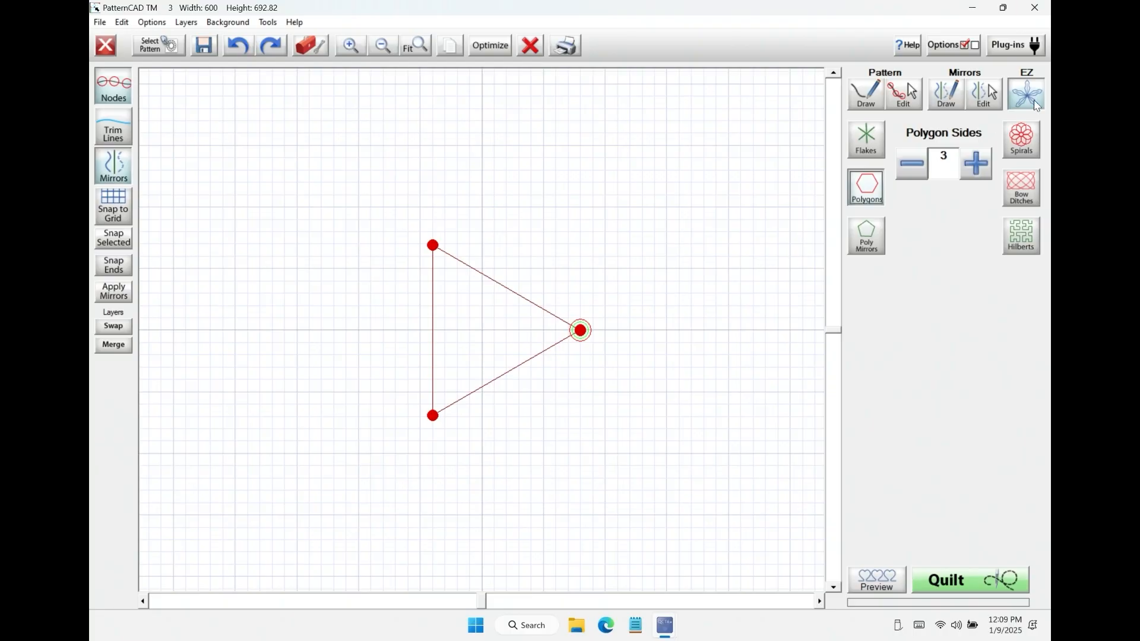
{"action": "left_click", "coordinate": [969, 161]}
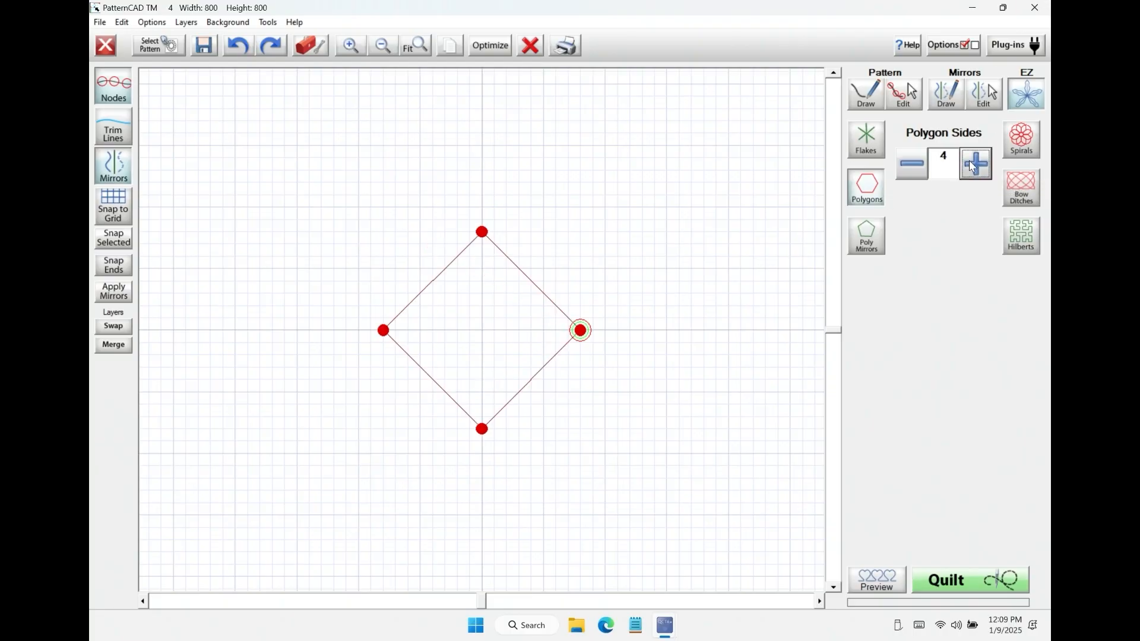
{"action": "left_click", "coordinate": [972, 165]}
{"action": "left_click", "coordinate": [971, 164]}
{"action": "left_click", "coordinate": [970, 163]}
{"action": "left_click", "coordinate": [972, 159]}
{"action": "left_click", "coordinate": [974, 156]}
{"action": "left_click", "coordinate": [974, 159]}
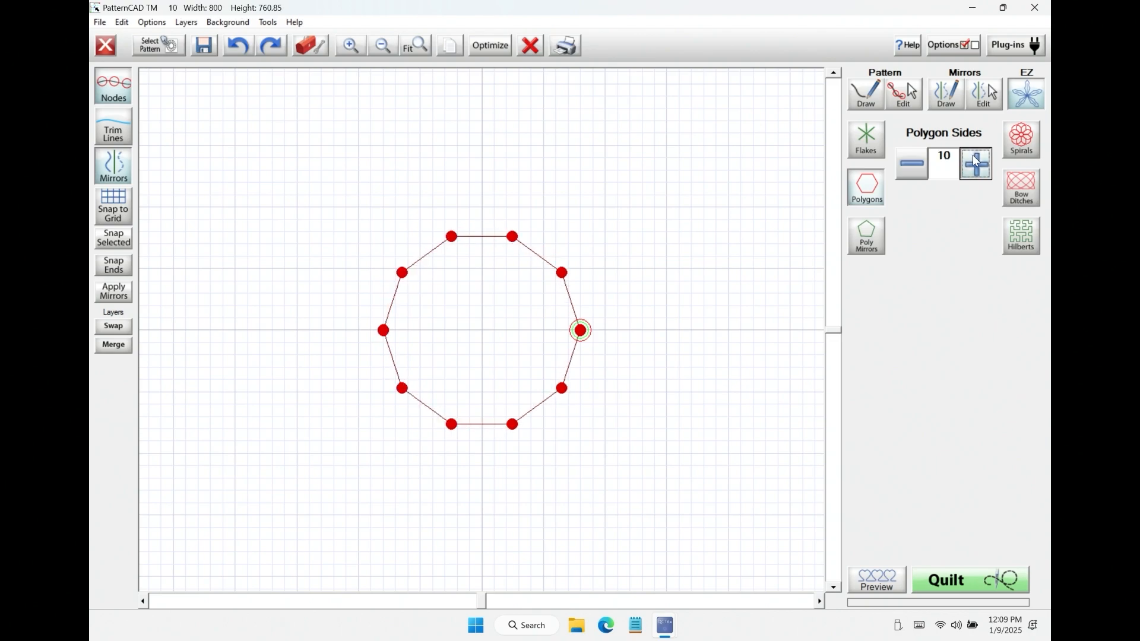
{"action": "left_click", "coordinate": [974, 159]}
{"action": "left_click", "coordinate": [974, 159]}
{"action": "left_click", "coordinate": [919, 169]}
{"action": "left_click", "coordinate": [920, 170]}
{"action": "left_click", "coordinate": [919, 171]}
{"action": "left_click", "coordinate": [919, 170]}
{"action": "left_click", "coordinate": [919, 170]}
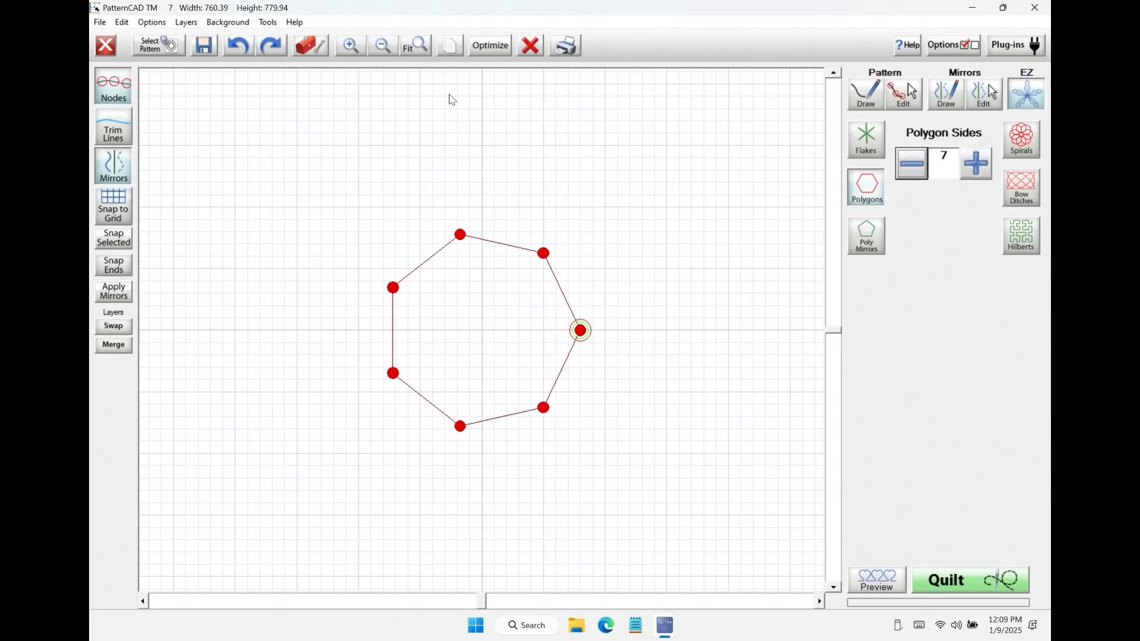
Step: Create EZ poly mirrors and set them to 5 sides
{"action": "left_click", "coordinate": [869, 240]}
{"action": "left_click", "coordinate": [976, 166]}
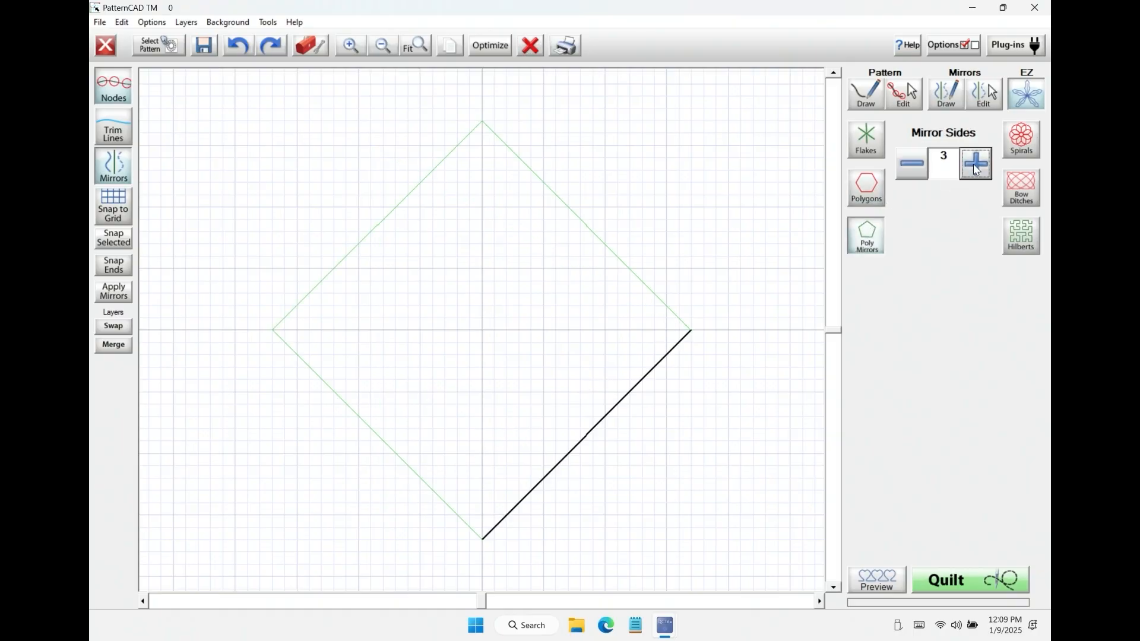
{"action": "left_click", "coordinate": [977, 168]}
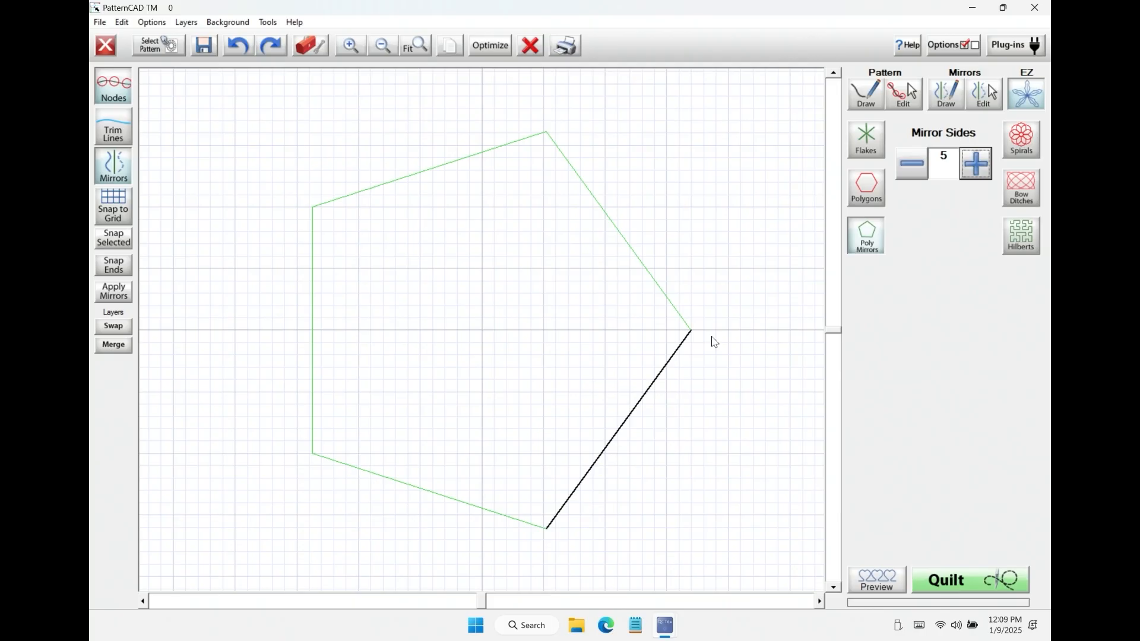
Step: Draw a continuous three-segment line about 585 wide and 816 high, from one end of the master mirror to the other, bending inward
{"action": "left_click", "coordinate": [859, 98]}
{"action": "left_click", "coordinate": [689, 328]}
{"action": "left_click", "coordinate": [601, 353]}
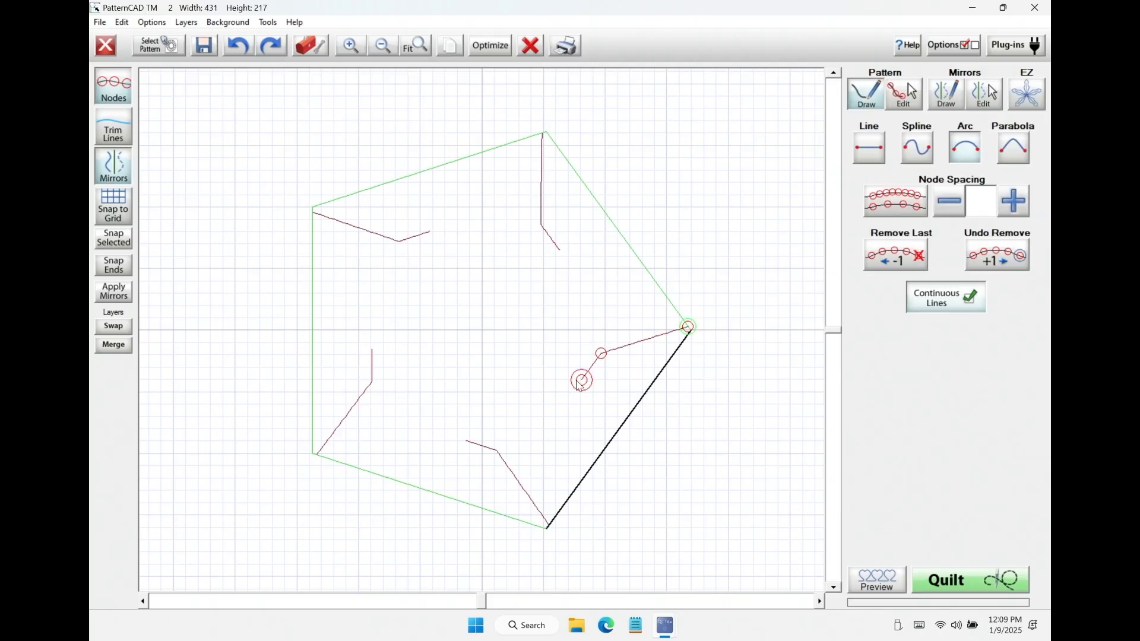
{"action": "left_click", "coordinate": [545, 527]}
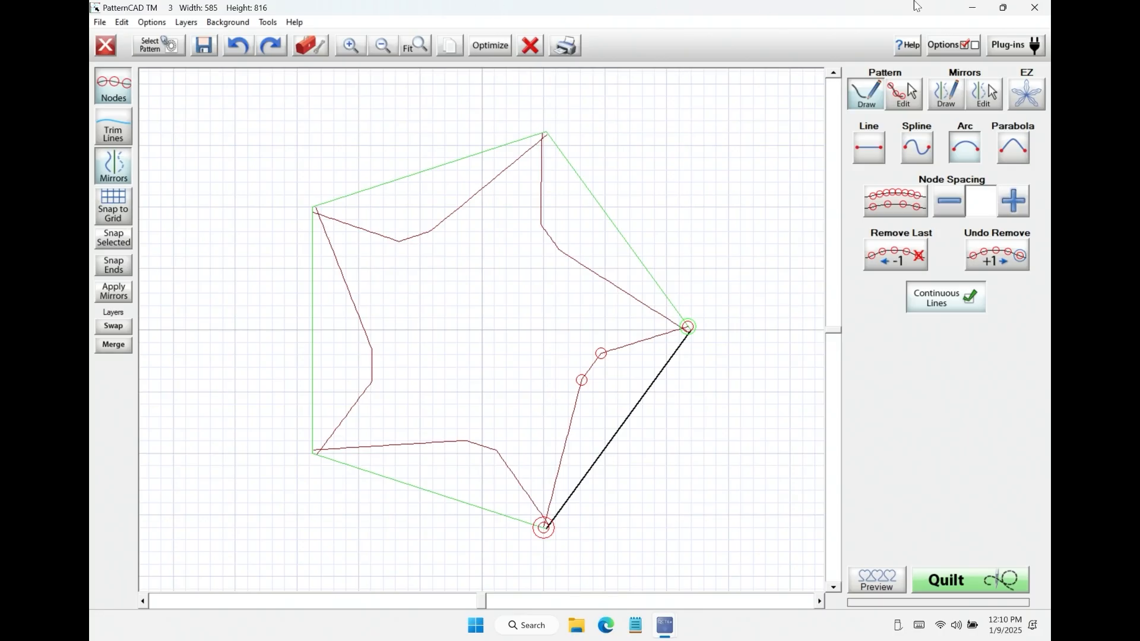
Step: Clear the star pattern and its mirrors, and create an EZ spiral pattern reduced to 2 spirals
{"action": "left_click", "coordinate": [529, 46]}
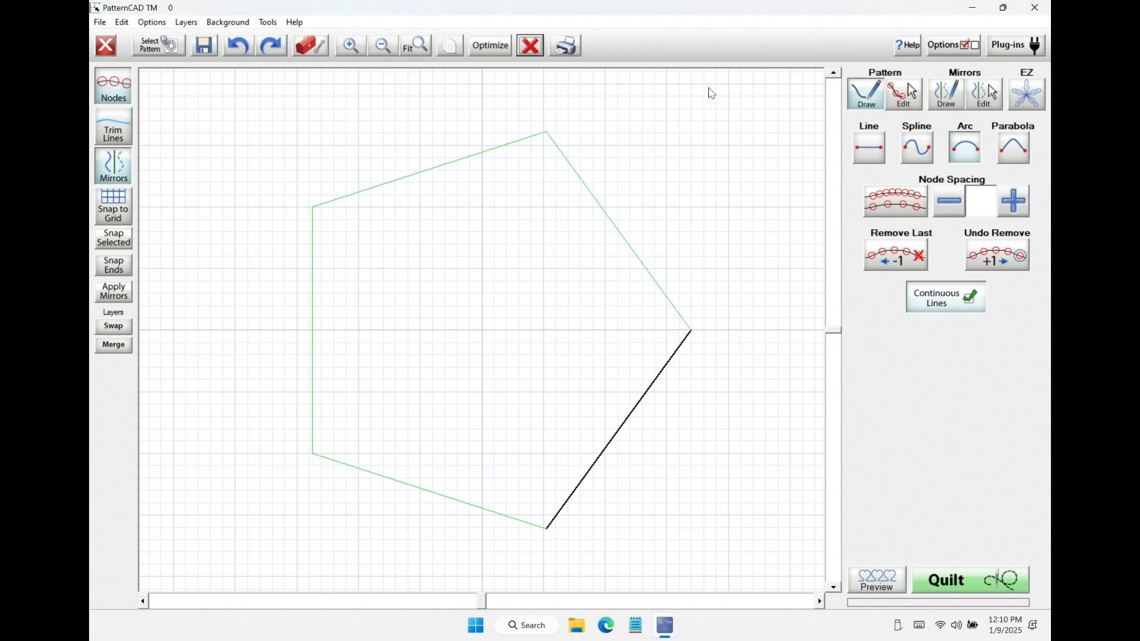
{"action": "left_click", "coordinate": [532, 48]}
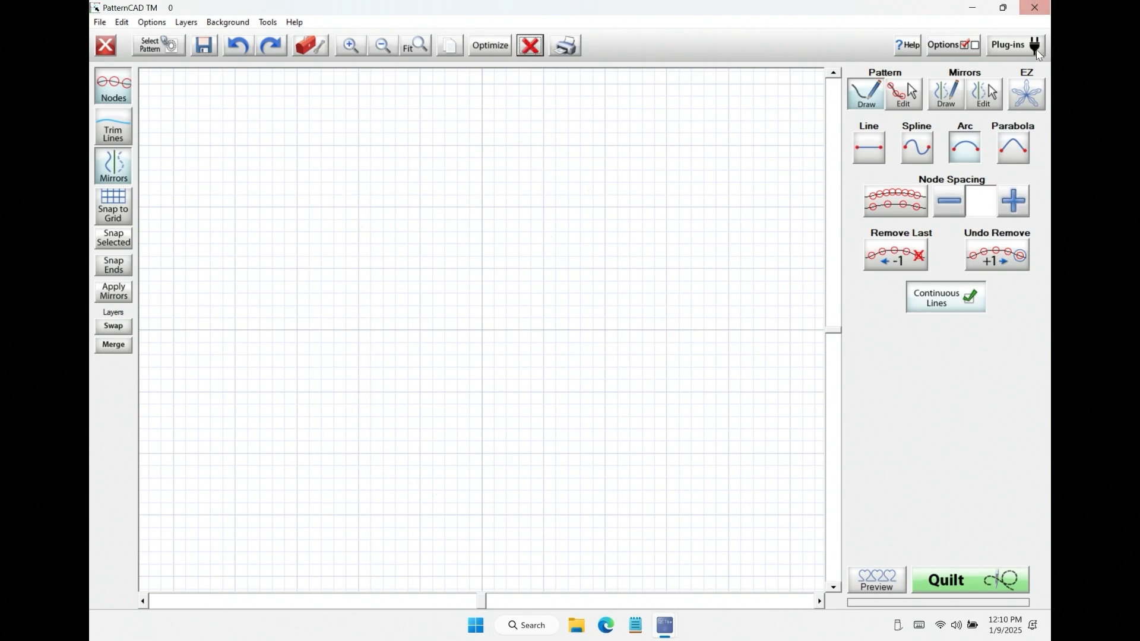
{"action": "left_click", "coordinate": [1034, 100]}
{"action": "left_click", "coordinate": [1017, 146]}
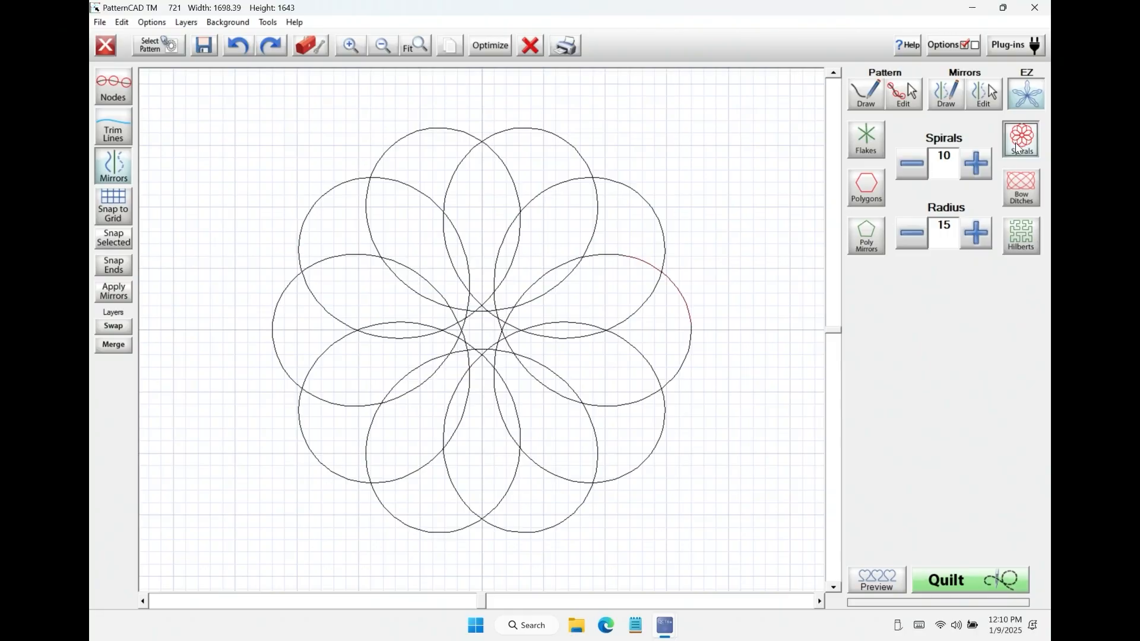
{"action": "left_click", "coordinate": [912, 167]}
{"action": "left_click", "coordinate": [913, 166]}
{"action": "left_click", "coordinate": [912, 167]}
{"action": "left_click", "coordinate": [913, 168]}
{"action": "left_click", "coordinate": [913, 168]}
{"action": "left_click", "coordinate": [914, 168]}
{"action": "left_click", "coordinate": [913, 168]}
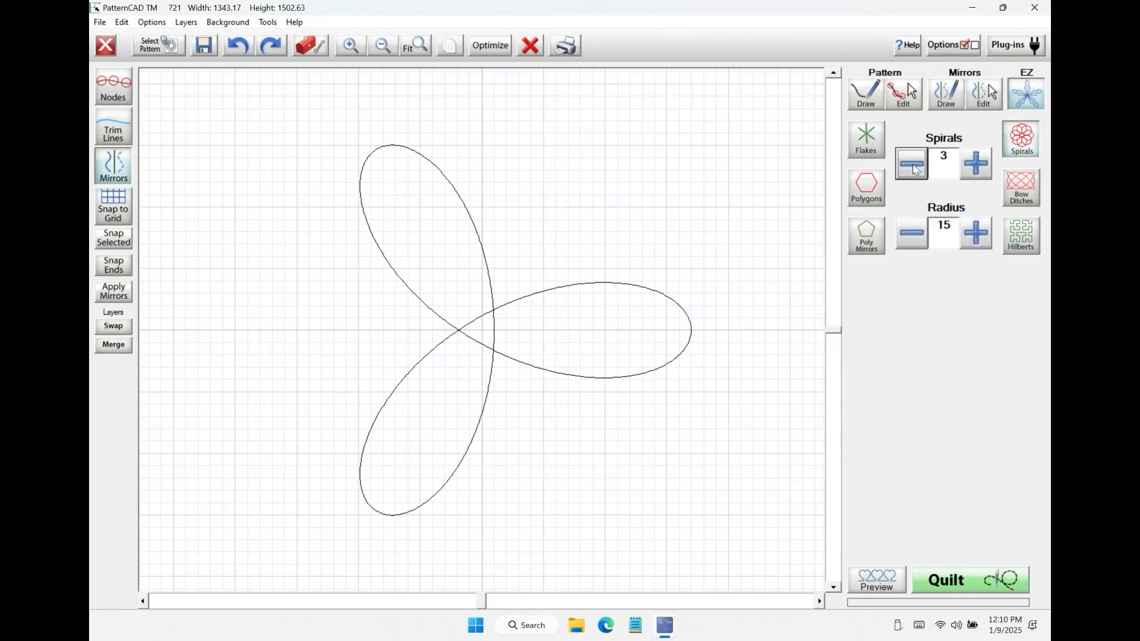
{"action": "left_click", "coordinate": [915, 170]}
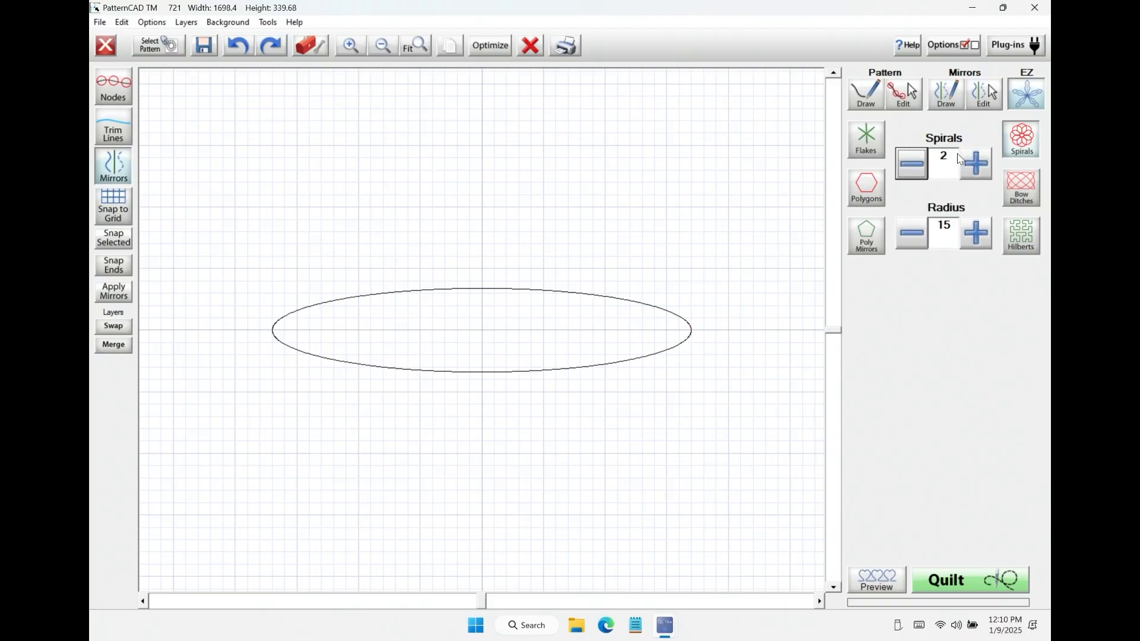
Step: Set the spiral pattern to 5 spirals with a radius of 9
{"action": "left_click", "coordinate": [967, 165]}
{"action": "left_click", "coordinate": [967, 165]}
{"action": "left_click", "coordinate": [967, 165]}
{"action": "left_click", "coordinate": [916, 245]}
{"action": "left_click", "coordinate": [916, 244]}
{"action": "left_click", "coordinate": [916, 245]}
{"action": "left_click", "coordinate": [916, 244]}
{"action": "left_click", "coordinate": [915, 245]}
{"action": "left_click", "coordinate": [916, 244]}
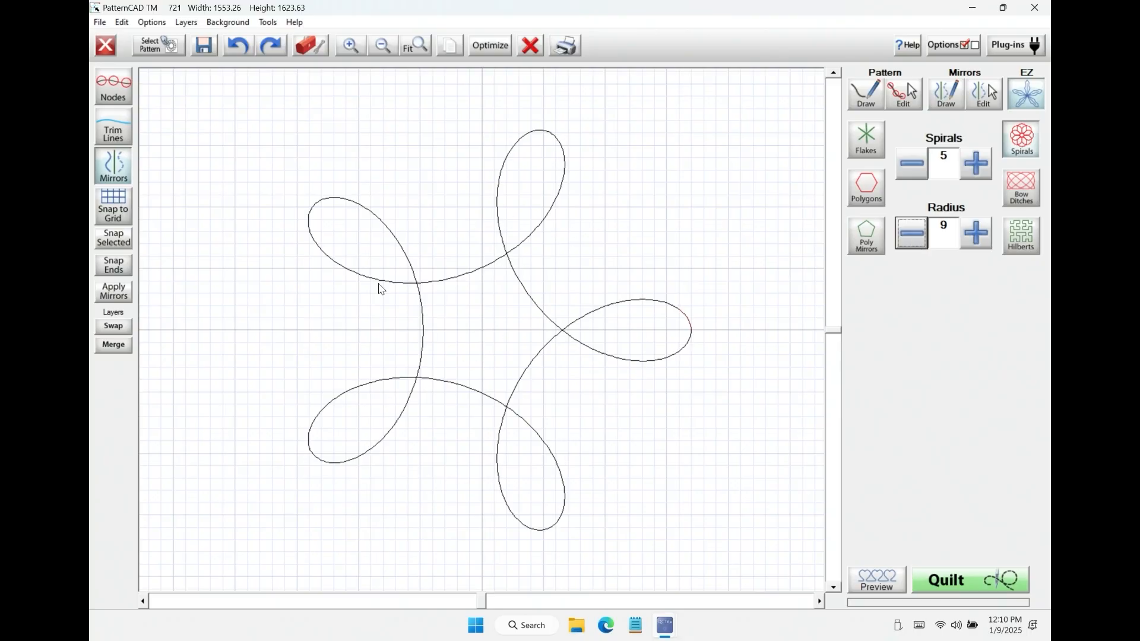
Step: Increase the spirals to 8, lower the radius further, and bring it up to 17
{"action": "left_click", "coordinate": [986, 159]}
{"action": "left_click", "coordinate": [986, 159]}
{"action": "left_click", "coordinate": [985, 159]}
{"action": "left_click", "coordinate": [926, 238]}
{"action": "left_click", "coordinate": [926, 237]}
{"action": "left_click", "coordinate": [926, 238]}
{"action": "left_click", "coordinate": [975, 233]}
{"action": "left_click", "coordinate": [975, 233]}
{"action": "double_click", "coordinate": [975, 233]}
{"action": "triple_click", "coordinate": [976, 232]}
{"action": "double_click", "coordinate": [975, 233]}
{"action": "double_click", "coordinate": [975, 234]}
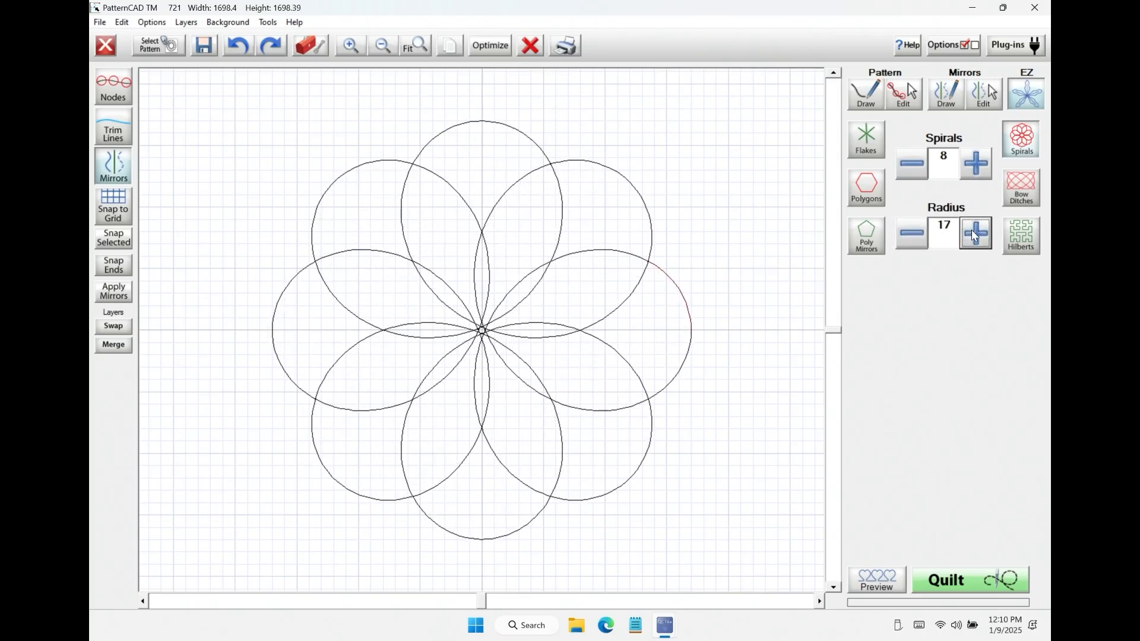
Step: Raise the radius of the 8-spiral pattern to 25
{"action": "left_click", "coordinate": [974, 237]}
{"action": "left_click", "coordinate": [974, 236]}
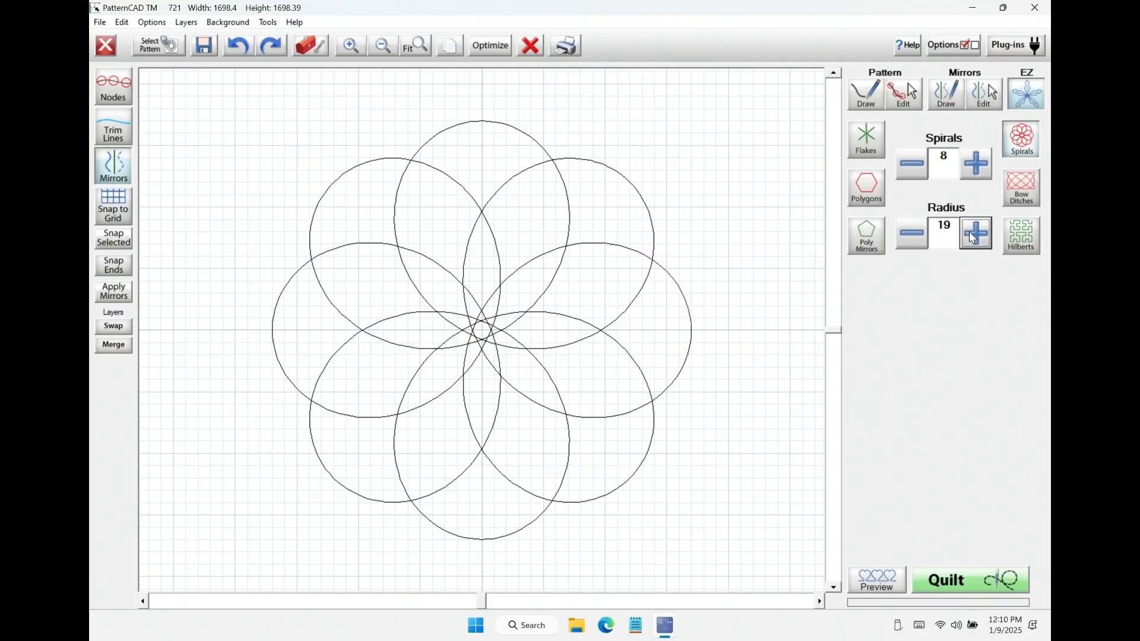
{"action": "double_click", "coordinate": [974, 237]}
{"action": "double_click", "coordinate": [973, 236]}
{"action": "double_click", "coordinate": [974, 236]}
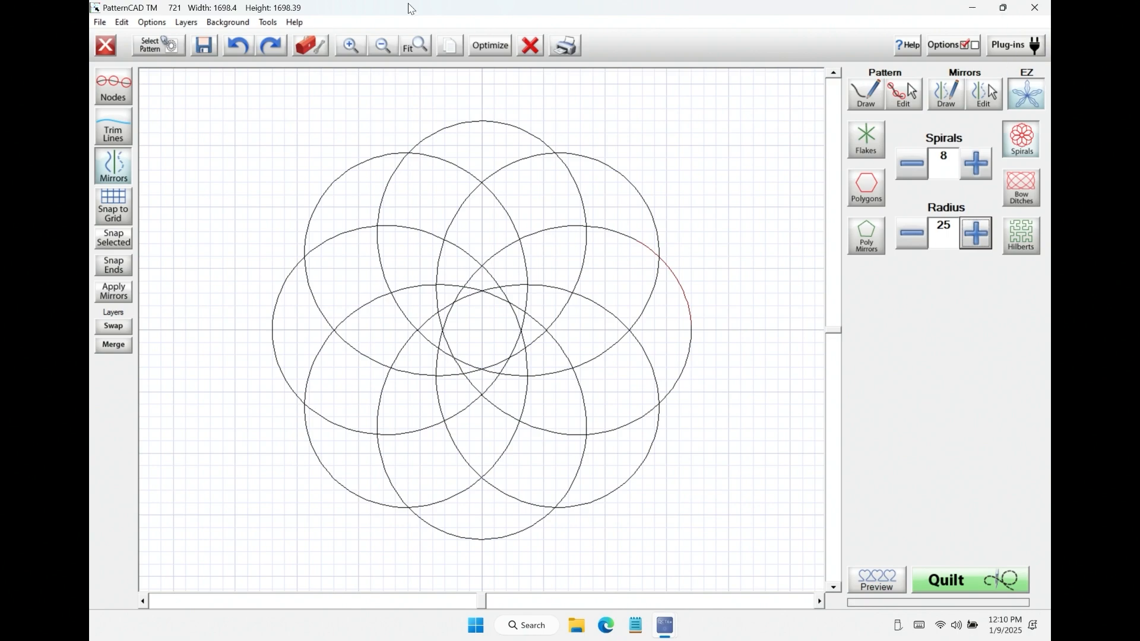
Step: Clear the spiral pattern, and create an EZ Bowditch curve with its values set to 3, 5 and 5
{"action": "left_click", "coordinate": [530, 45]}
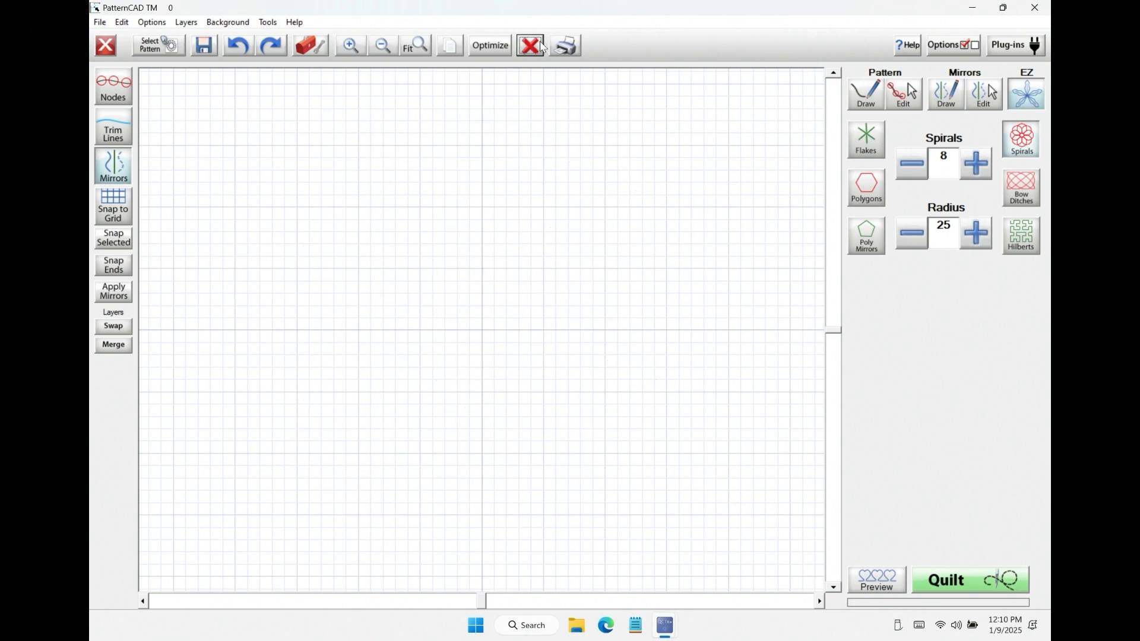
{"action": "left_click", "coordinate": [1031, 189]}
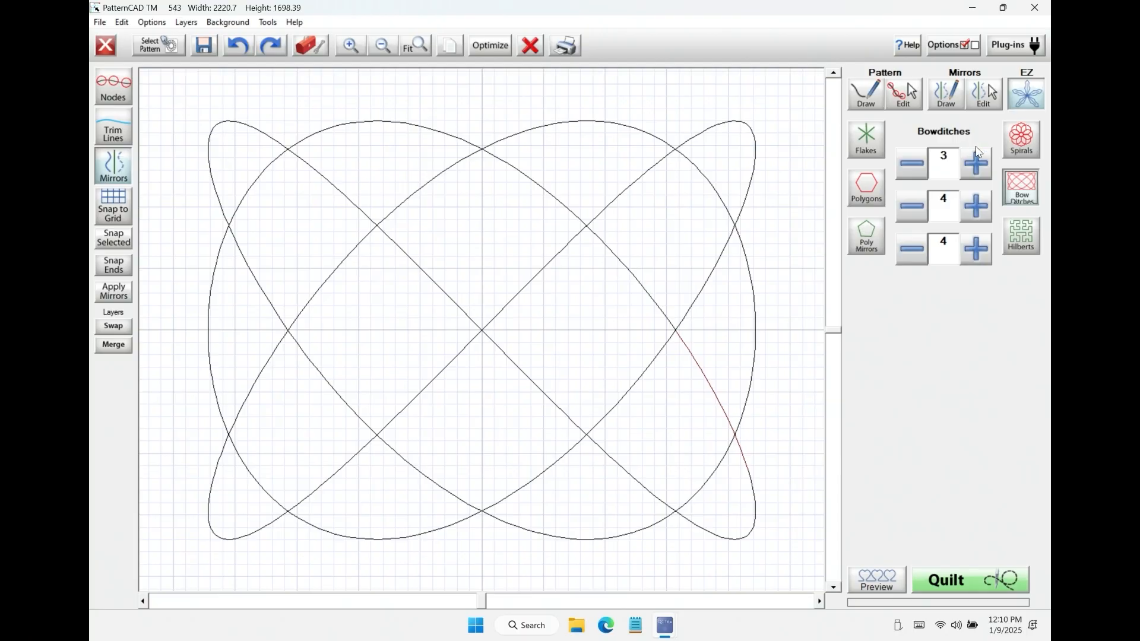
{"action": "left_click", "coordinate": [977, 169]}
{"action": "left_click", "coordinate": [911, 166]}
{"action": "left_click", "coordinate": [911, 206]}
{"action": "left_click", "coordinate": [976, 206]}
{"action": "left_click", "coordinate": [987, 214]}
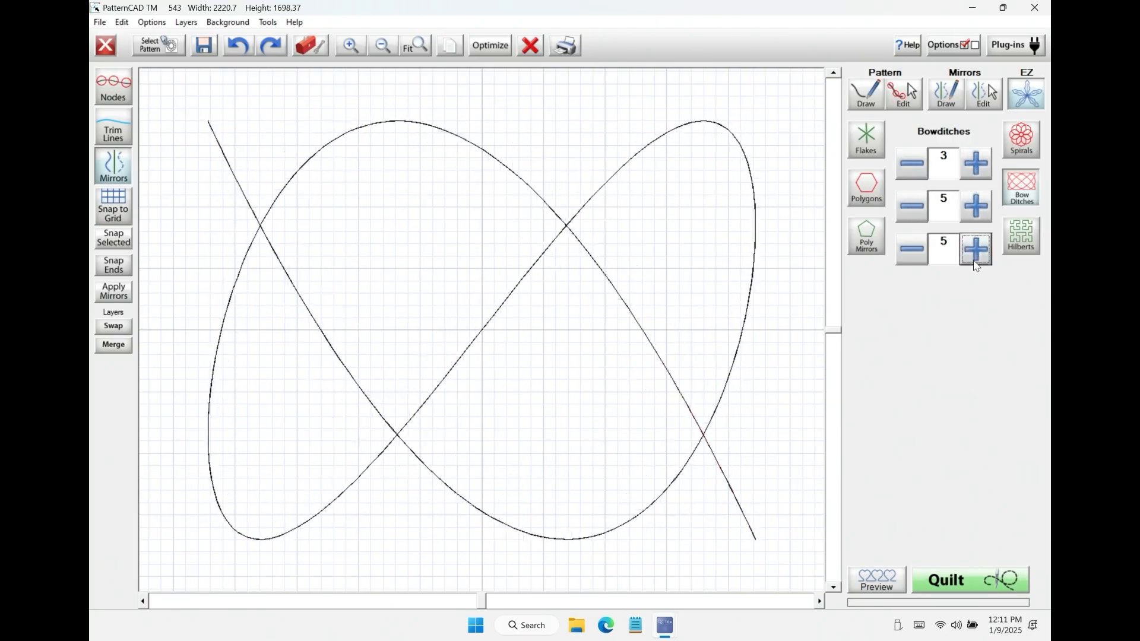
Step: Lower the three Bowditch values to 1, 3 and 4
{"action": "left_click", "coordinate": [922, 265]}
{"action": "left_click", "coordinate": [911, 208]}
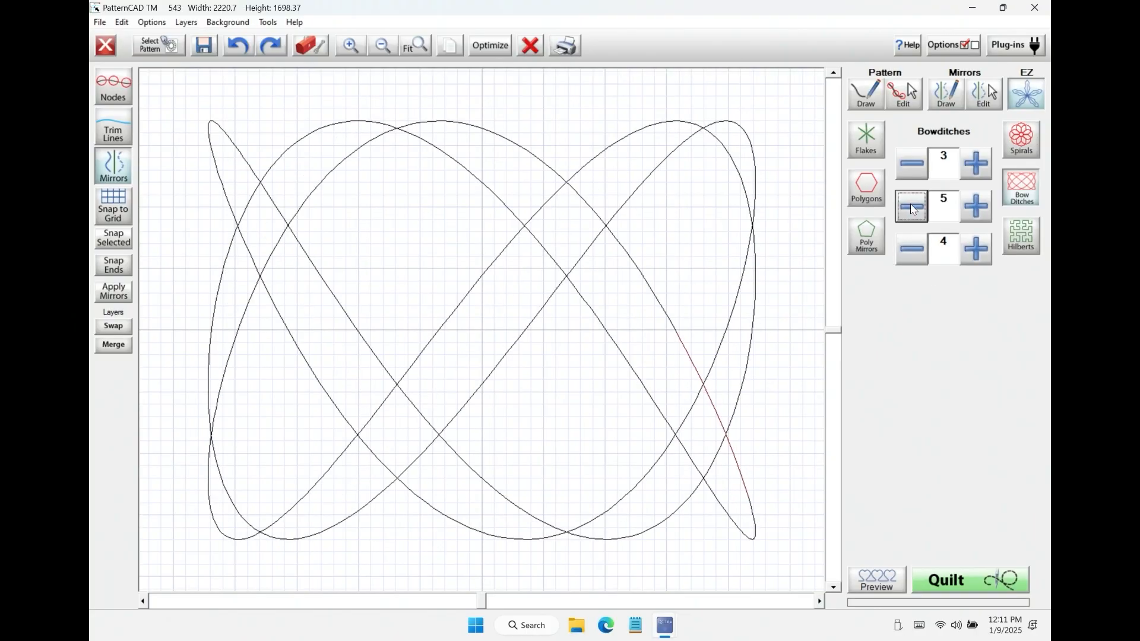
{"action": "left_click", "coordinate": [911, 207]}
{"action": "left_click", "coordinate": [915, 170]}
{"action": "left_click", "coordinate": [915, 171]}
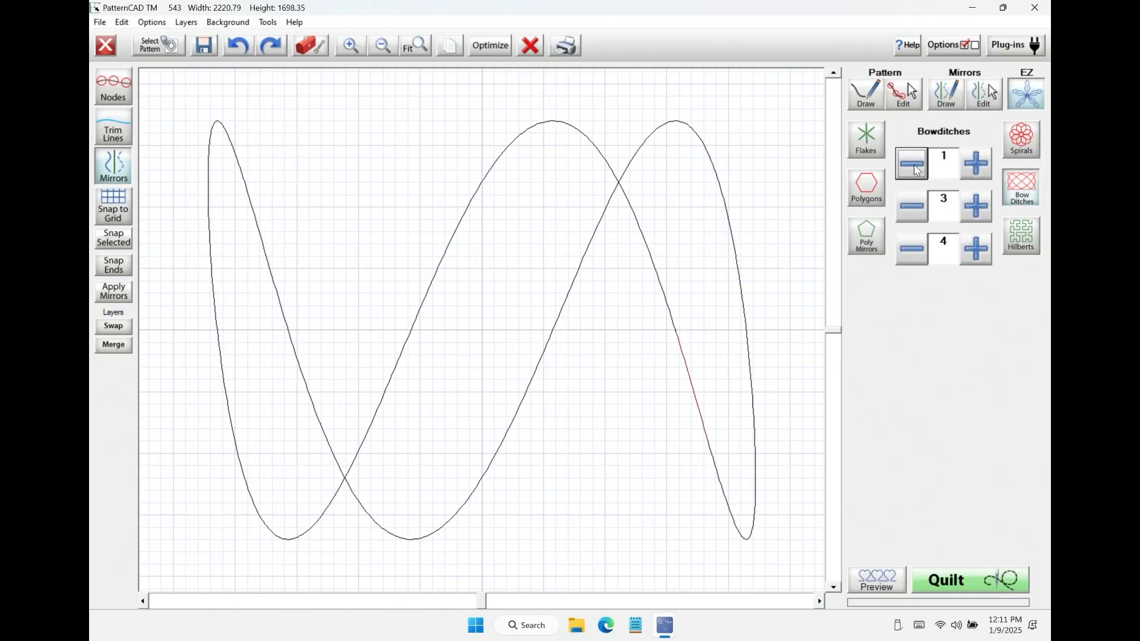
Step: Raise the first Bowditch value to 3, and step the second value up and back down to 3
{"action": "left_click", "coordinate": [963, 170]}
{"action": "left_click", "coordinate": [963, 170]}
{"action": "left_click", "coordinate": [973, 206]}
{"action": "left_click", "coordinate": [973, 207]}
{"action": "left_click", "coordinate": [912, 211]}
{"action": "left_click", "coordinate": [912, 209]}
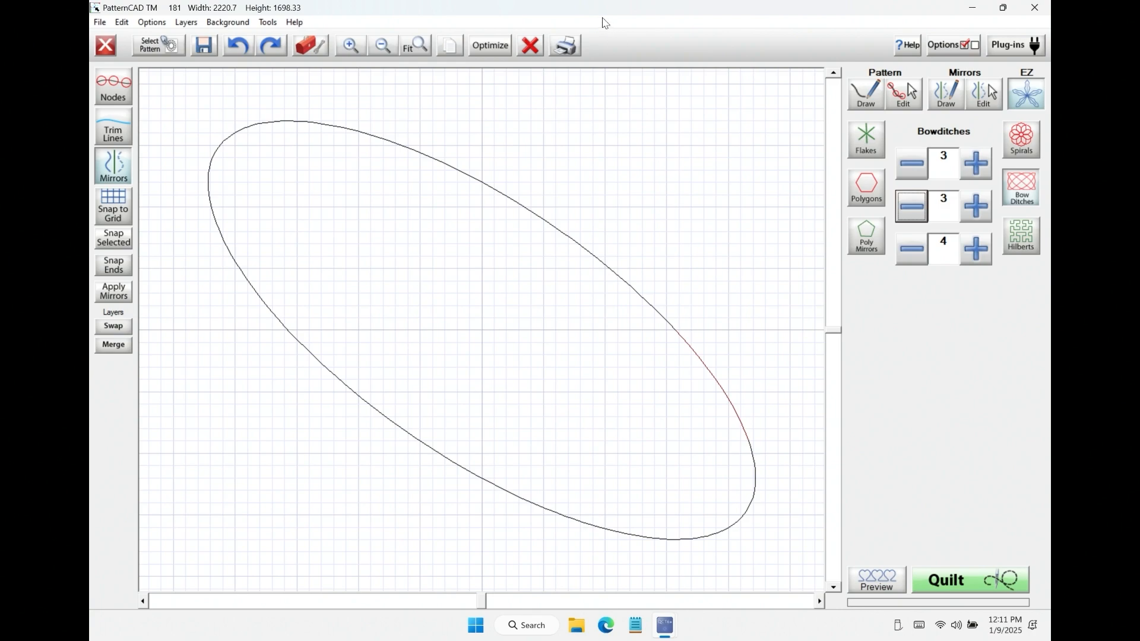
Step: Clear the Bowditch curve and create EZ Hilbert mirrors at density 1
{"action": "left_click", "coordinate": [530, 46]}
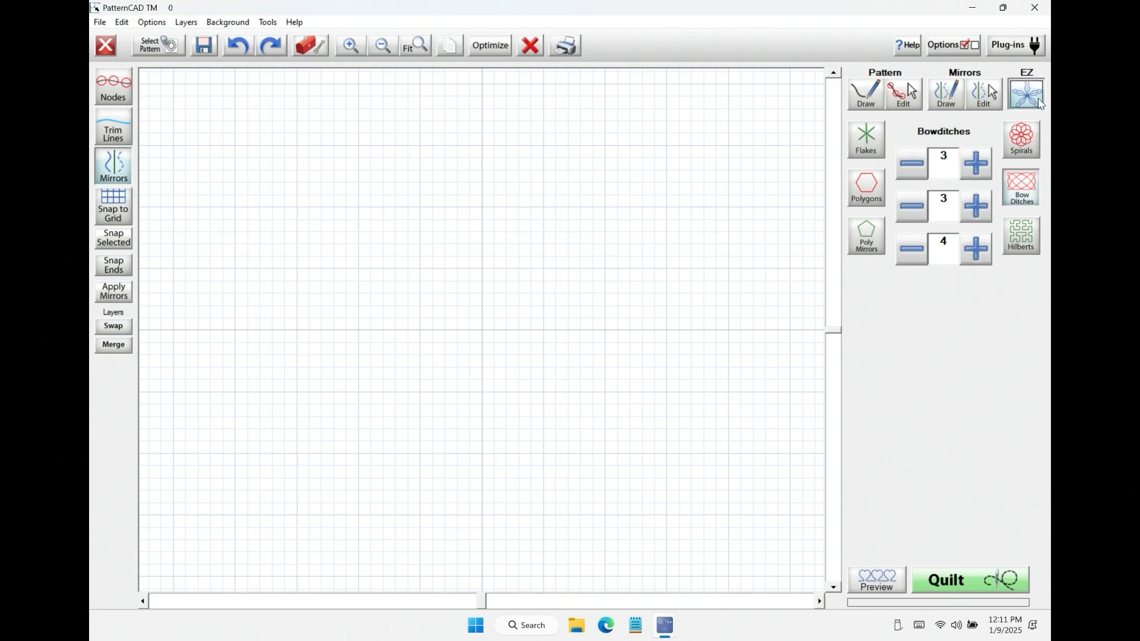
{"action": "left_click", "coordinate": [1024, 235]}
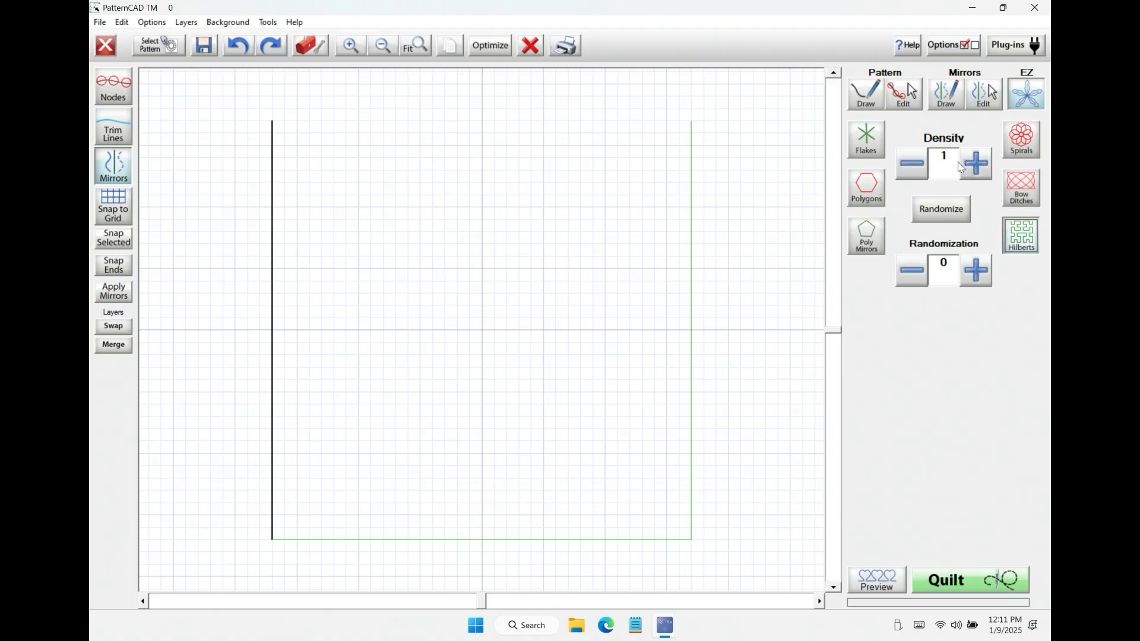
Step: Turn on a node spacing of 2 and draw a wavy freehand line about 415 wide and 1538 high alongside the master mirror
{"action": "left_click", "coordinate": [877, 104]}
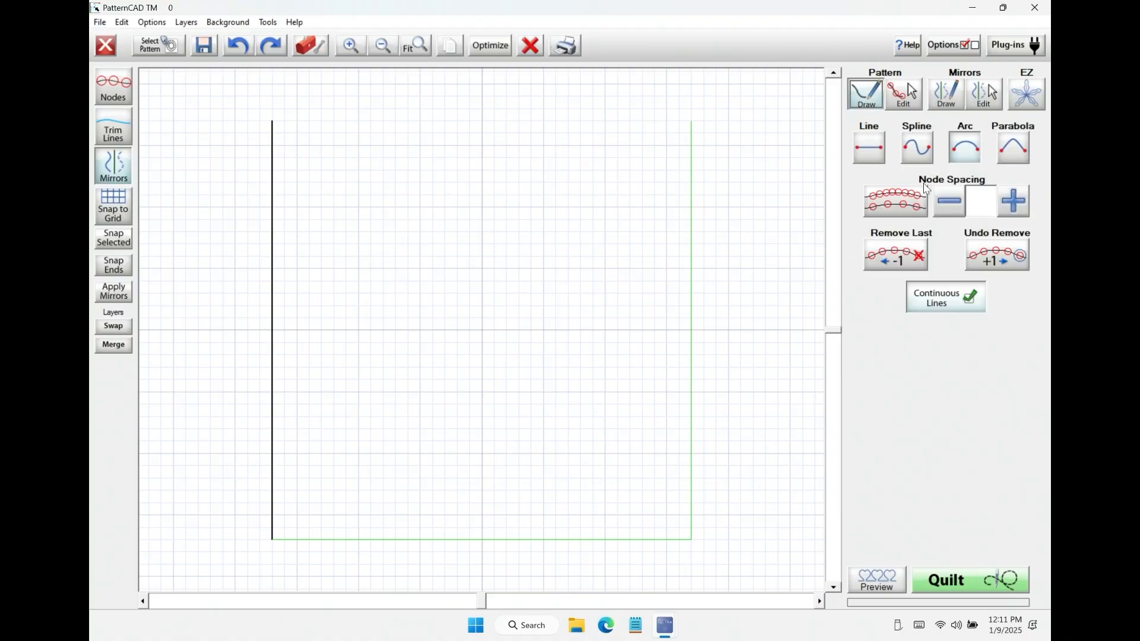
{"action": "left_click", "coordinate": [1027, 207]}
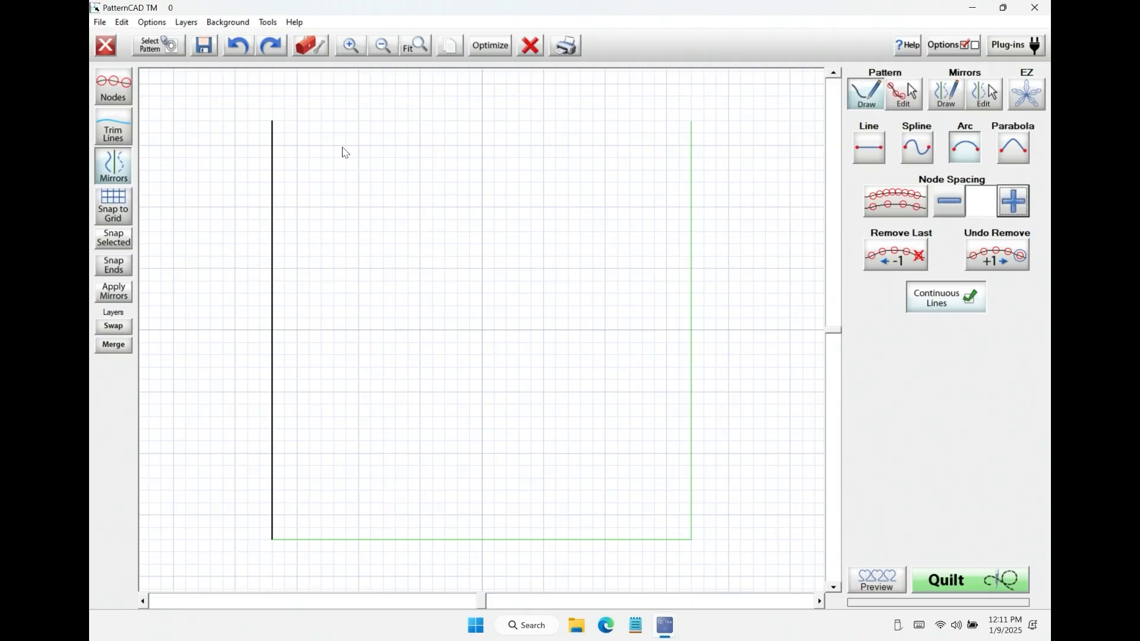
{"action": "left_click_drag", "start_coordinate": [270, 148], "coordinate": [189, 185]}
{"action": "left_click", "coordinate": [909, 201]}
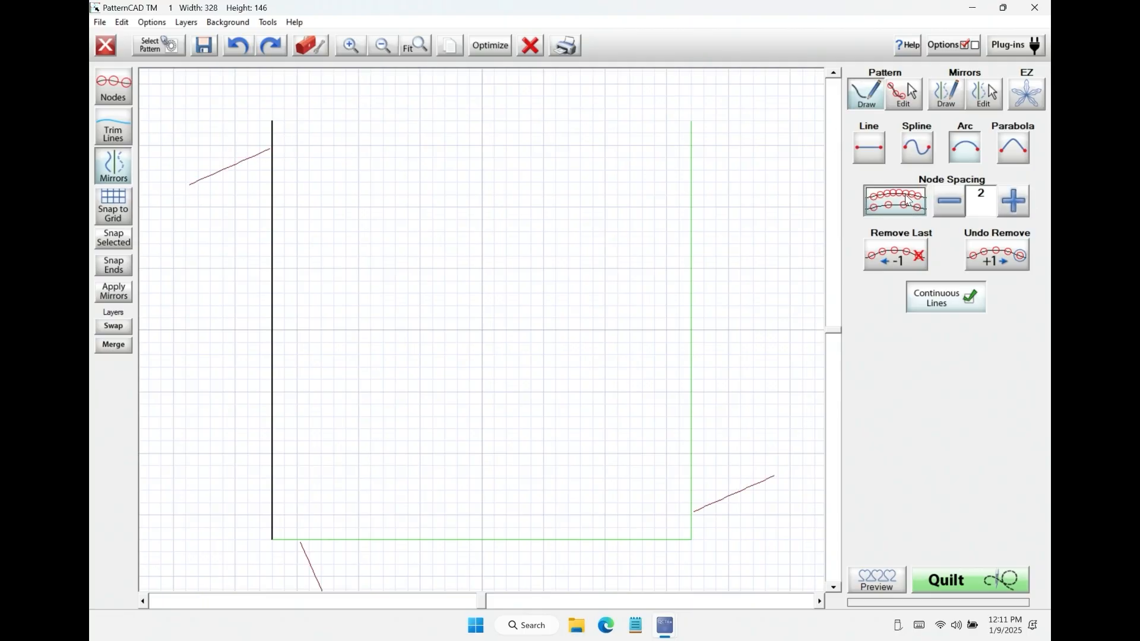
{"action": "left_click", "coordinate": [311, 45]}
{"action": "mouse_move", "coordinate": [266, 155]}
{"action": "left_mouse_down"}
{"action": "mouse_move", "coordinate": [243, 279]}
{"action": "mouse_move", "coordinate": [163, 448]}
{"action": "mouse_move", "coordinate": [245, 533]}
{"action": "left_mouse_up"}
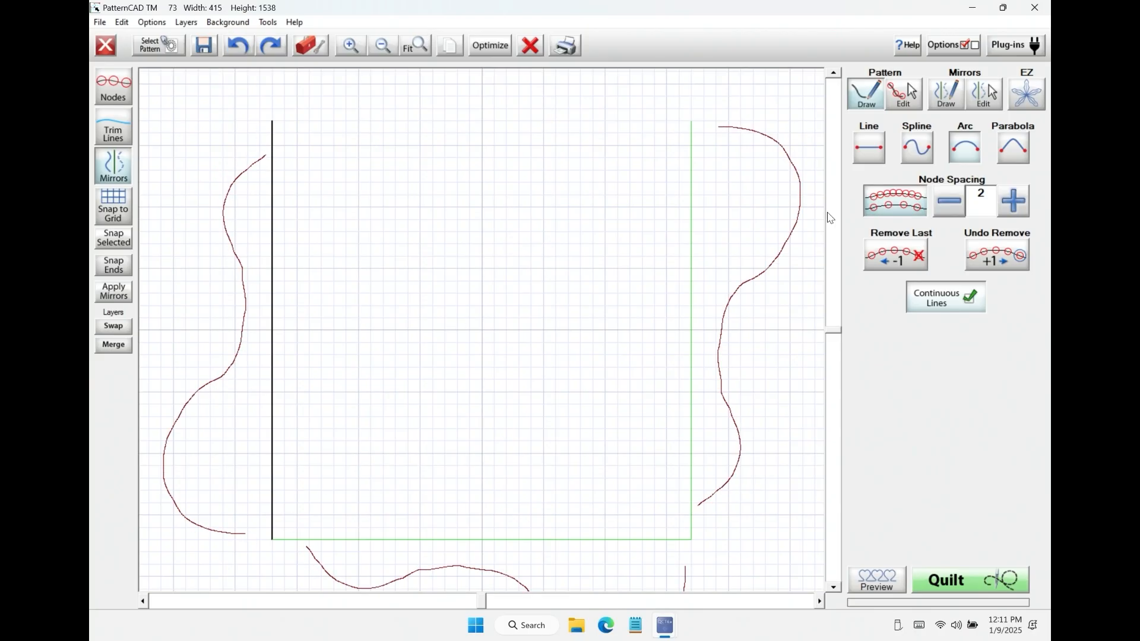
Step: Discard the existing pattern without moving it to the bottom layer, and create new EZ Hilbert mirrors at density 3
{"action": "left_click", "coordinate": [1027, 96]}
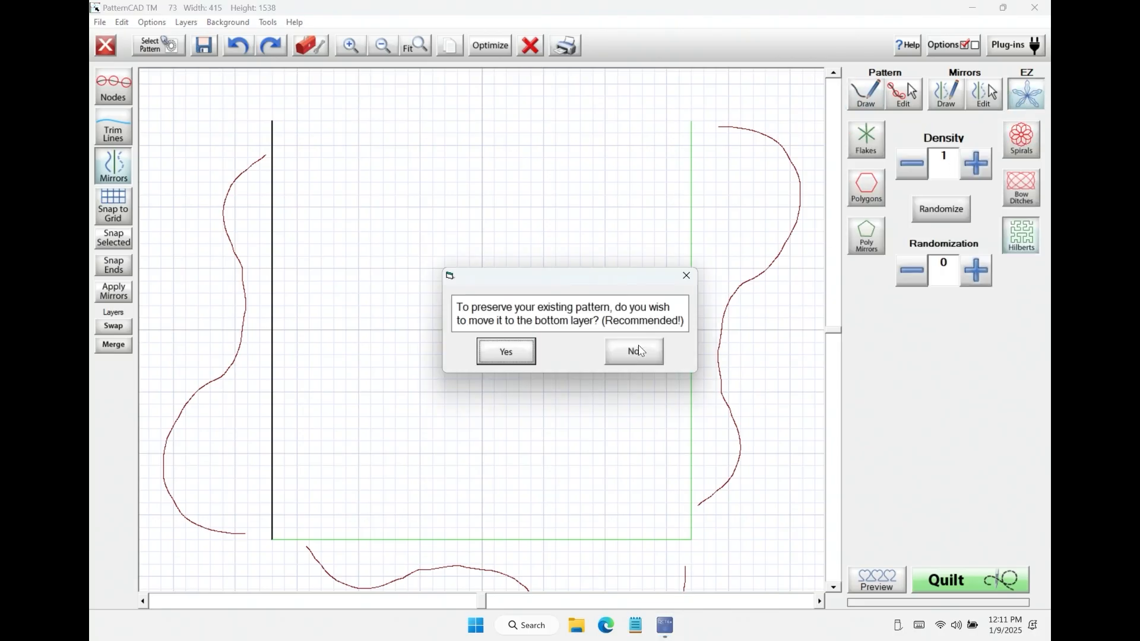
{"action": "left_click", "coordinate": [634, 353]}
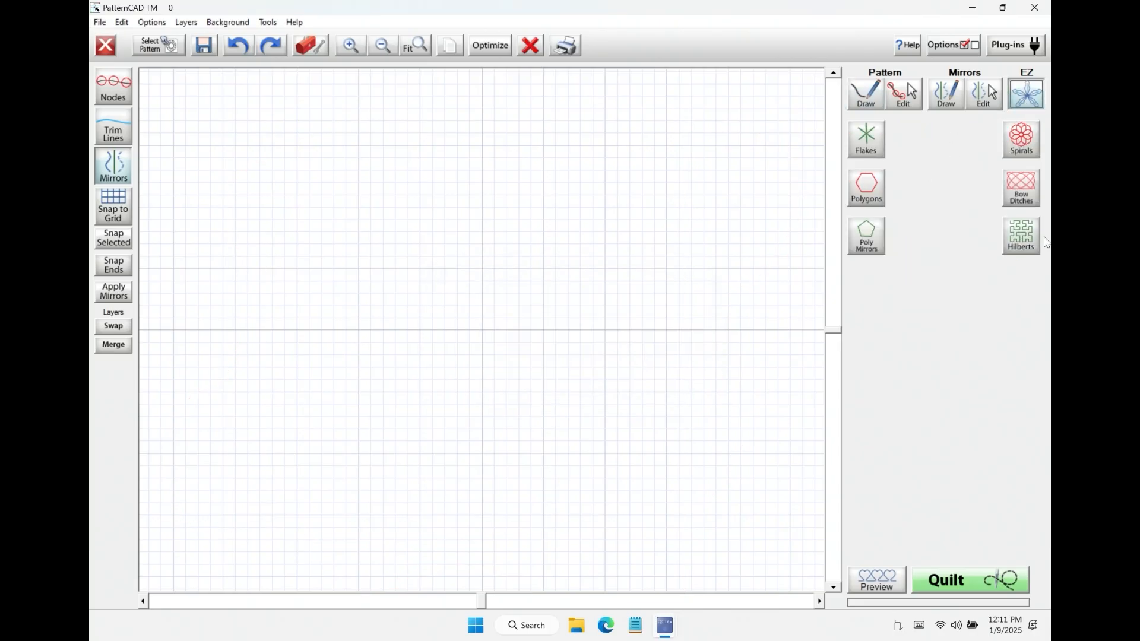
{"action": "left_click", "coordinate": [1022, 236]}
{"action": "left_click", "coordinate": [984, 177]}
{"action": "left_click", "coordinate": [983, 177]}
{"action": "left_click", "coordinate": [983, 177]}
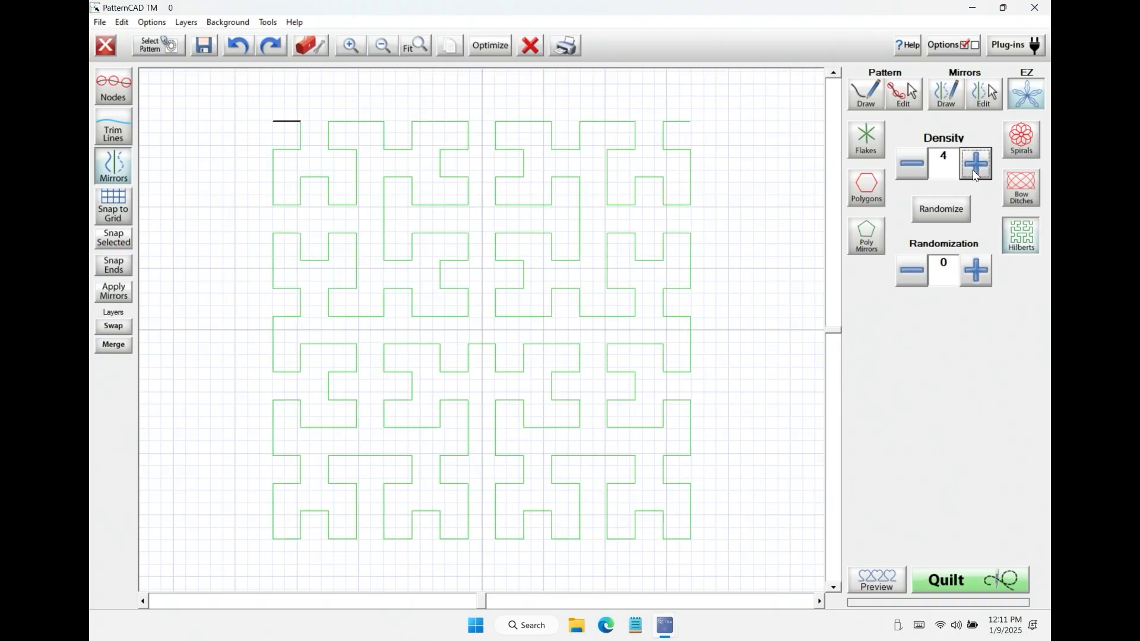
{"action": "left_click", "coordinate": [924, 167]}
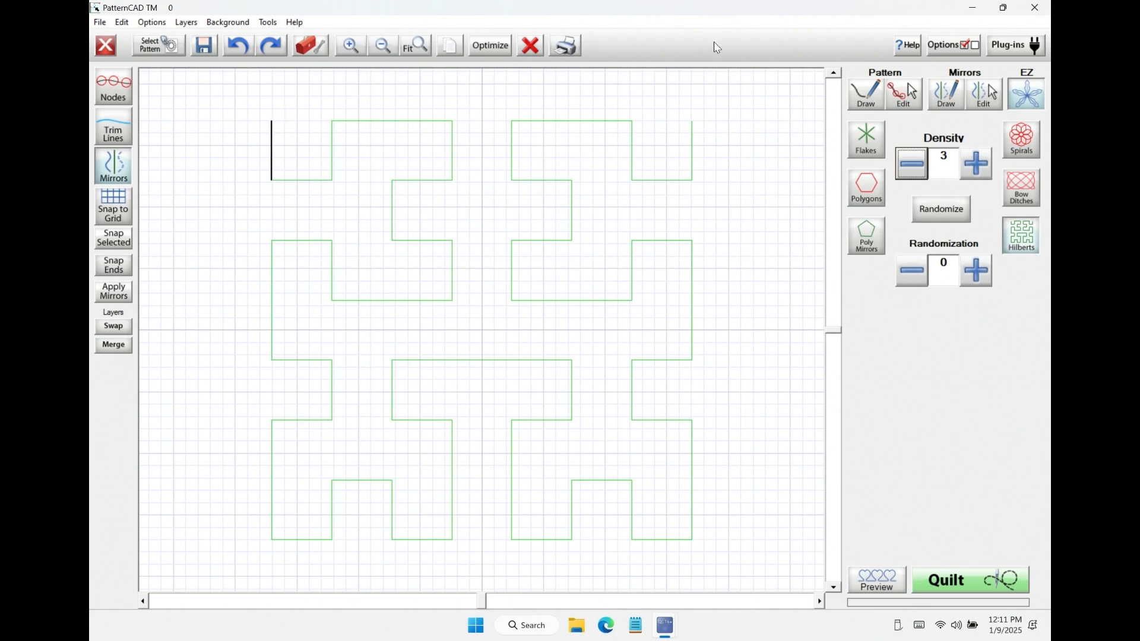
Step: Draw a looping freehand line along the short master mirror so it repeats along the Hilbert path
{"action": "left_click", "coordinate": [862, 92]}
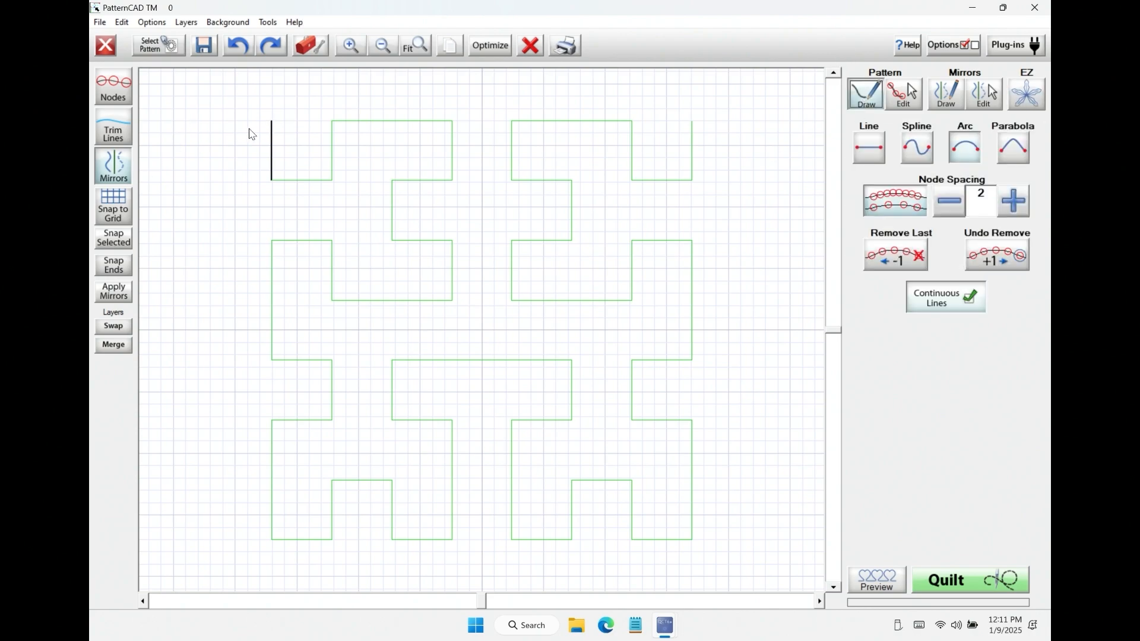
{"action": "mouse_move", "coordinate": [266, 124]}
{"action": "left_mouse_down"}
{"action": "mouse_move", "coordinate": [250, 126]}
{"action": "mouse_move", "coordinate": [265, 159]}
{"action": "mouse_move", "coordinate": [242, 180]}
{"action": "mouse_move", "coordinate": [276, 150]}
{"action": "mouse_move", "coordinate": [273, 128]}
{"action": "left_mouse_up"}
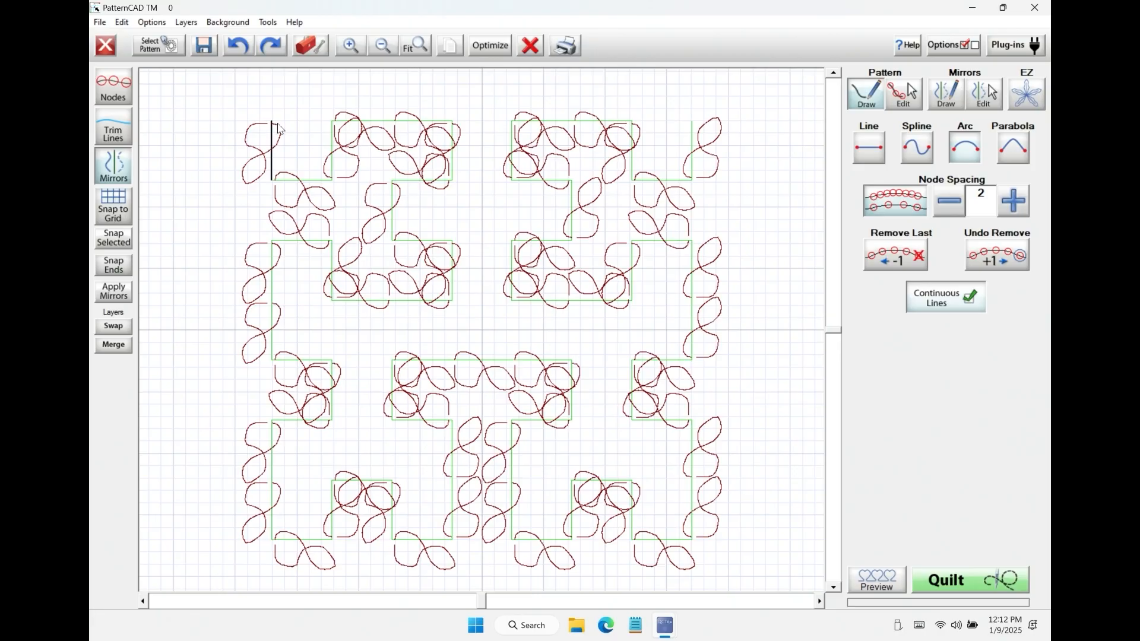
Step: Clear the Hilbert pattern and load the bulbs bloom JPG from the Downloads folder as the background image
{"action": "left_click", "coordinate": [242, 22]}
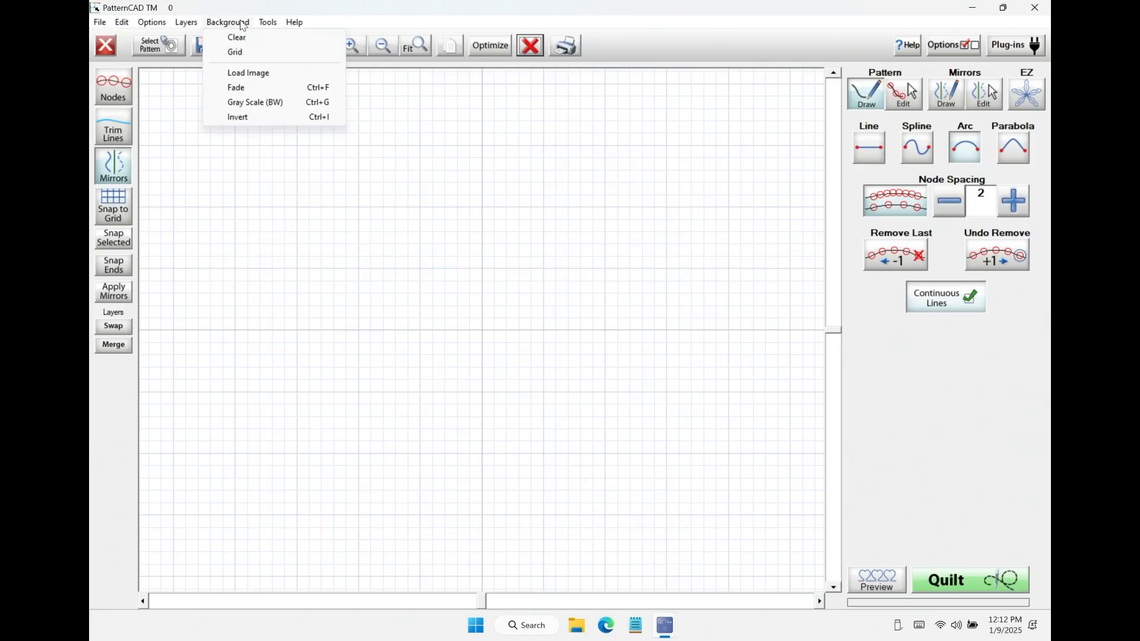
{"action": "left_click", "coordinate": [260, 73]}
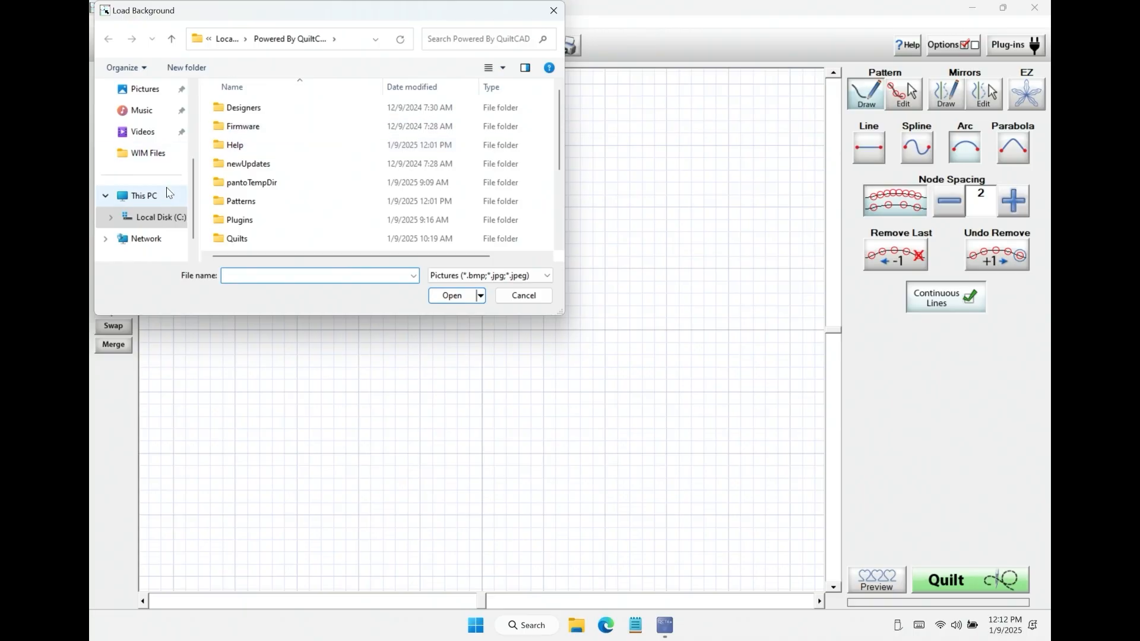
{"action": "left_click_drag", "start_coordinate": [196, 183], "coordinate": [196, 112]}
{"action": "left_click", "coordinate": [151, 178]}
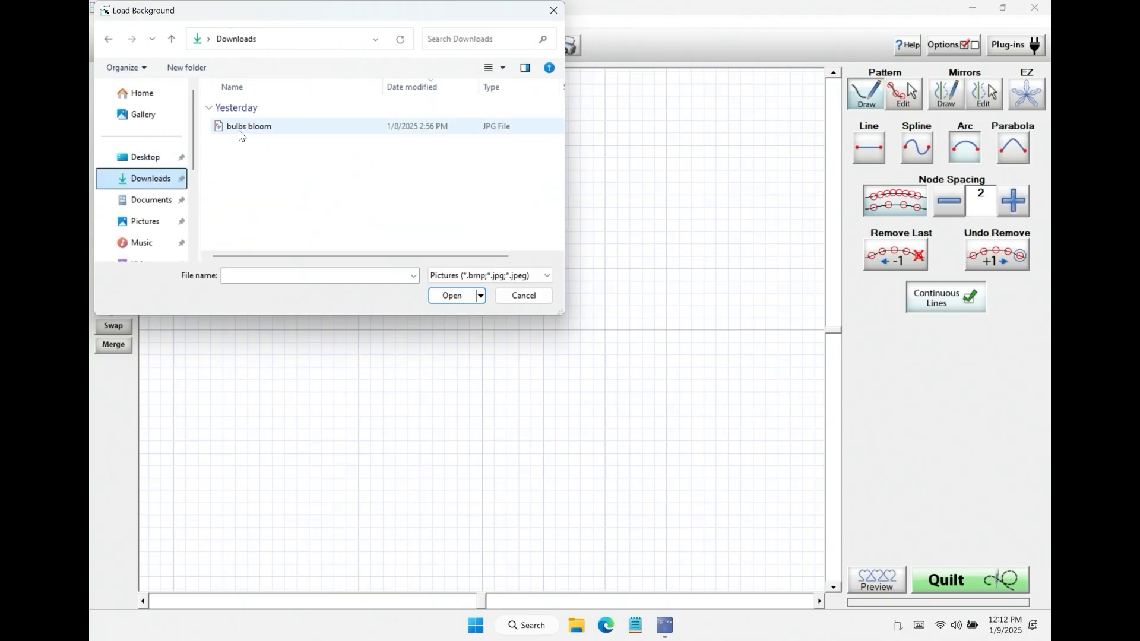
{"action": "left_click", "coordinate": [242, 126]}
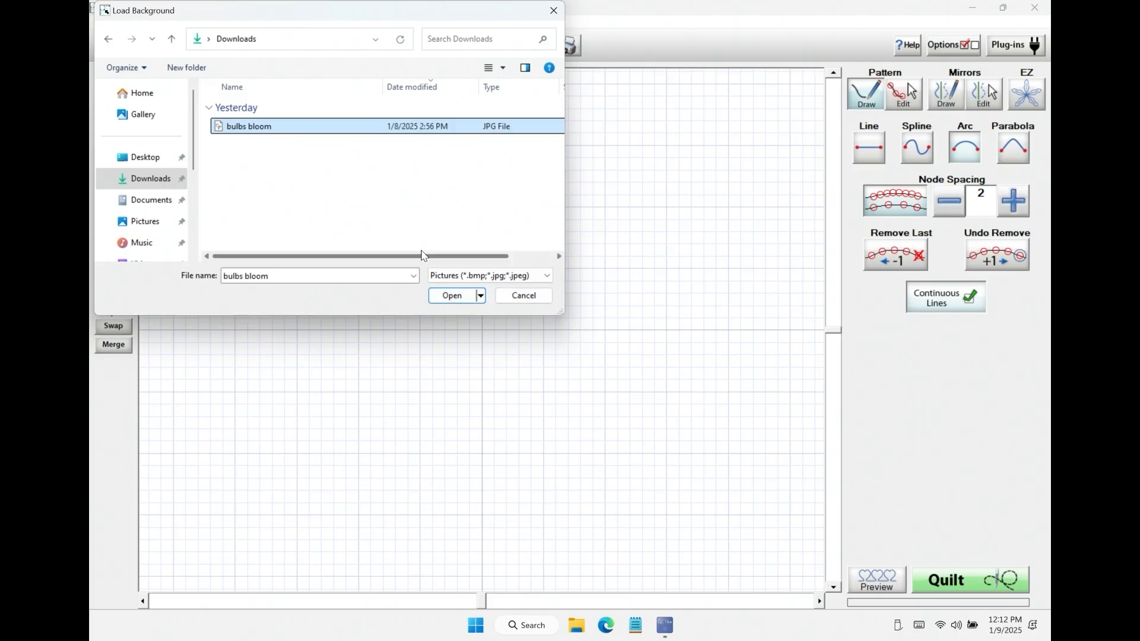
{"action": "left_click", "coordinate": [446, 296]}
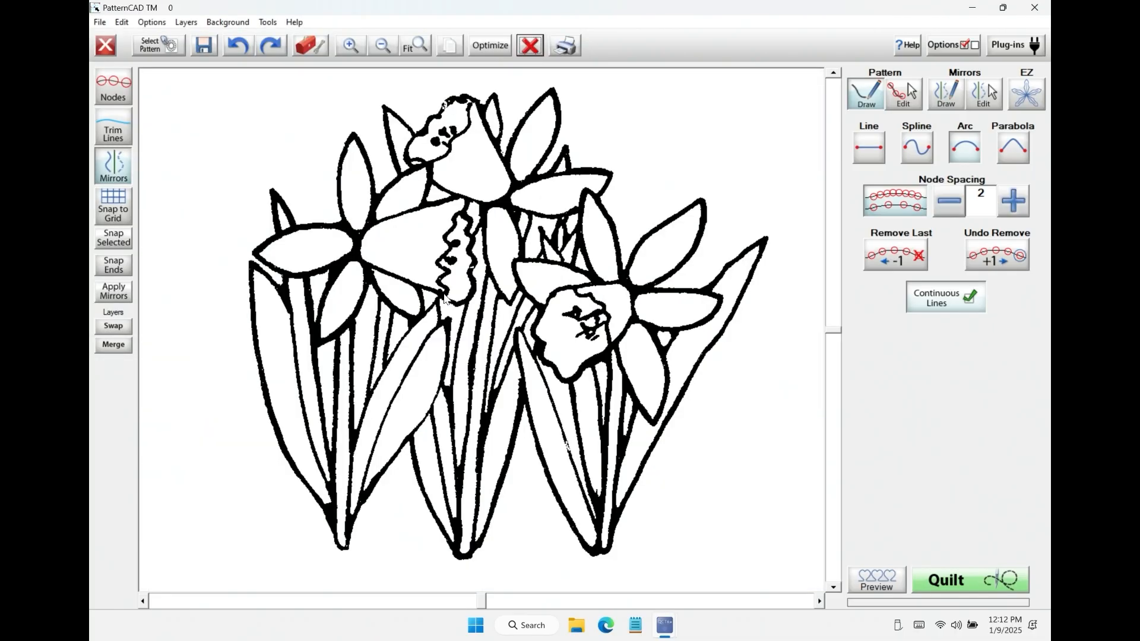
Step: Fade the background image repeatedly until the flower outlines are light grey
{"action": "left_click", "coordinate": [228, 22]}
{"action": "left_click", "coordinate": [240, 87]}
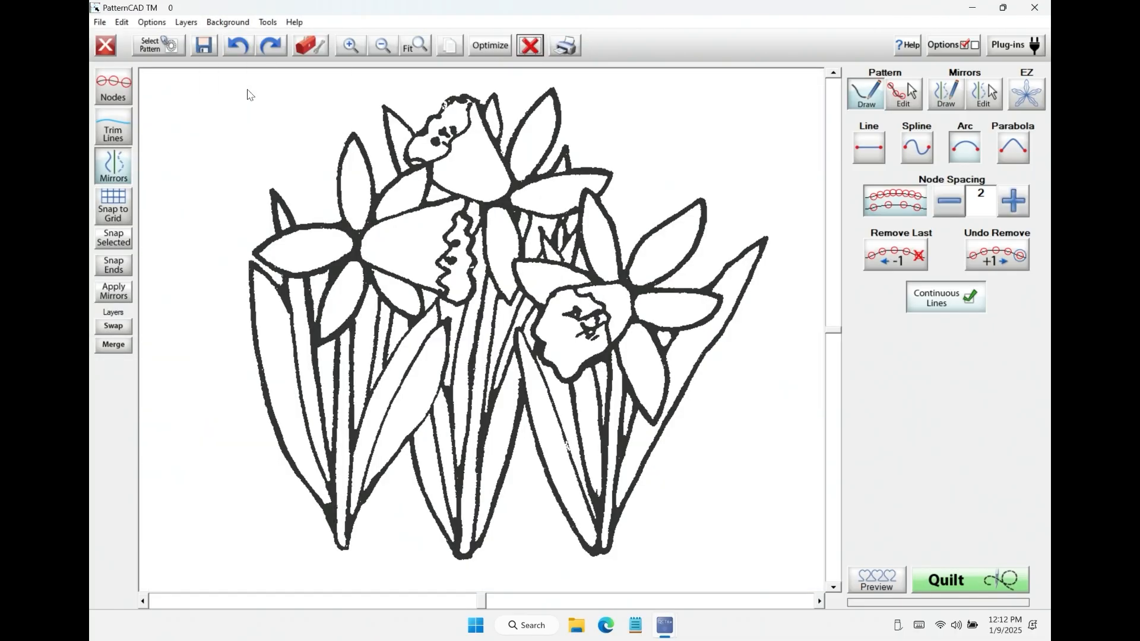
{"action": "left_click", "coordinate": [228, 22]}
{"action": "left_click", "coordinate": [244, 110]}
{"action": "left_click", "coordinate": [236, 24]}
{"action": "left_click", "coordinate": [326, 98]}
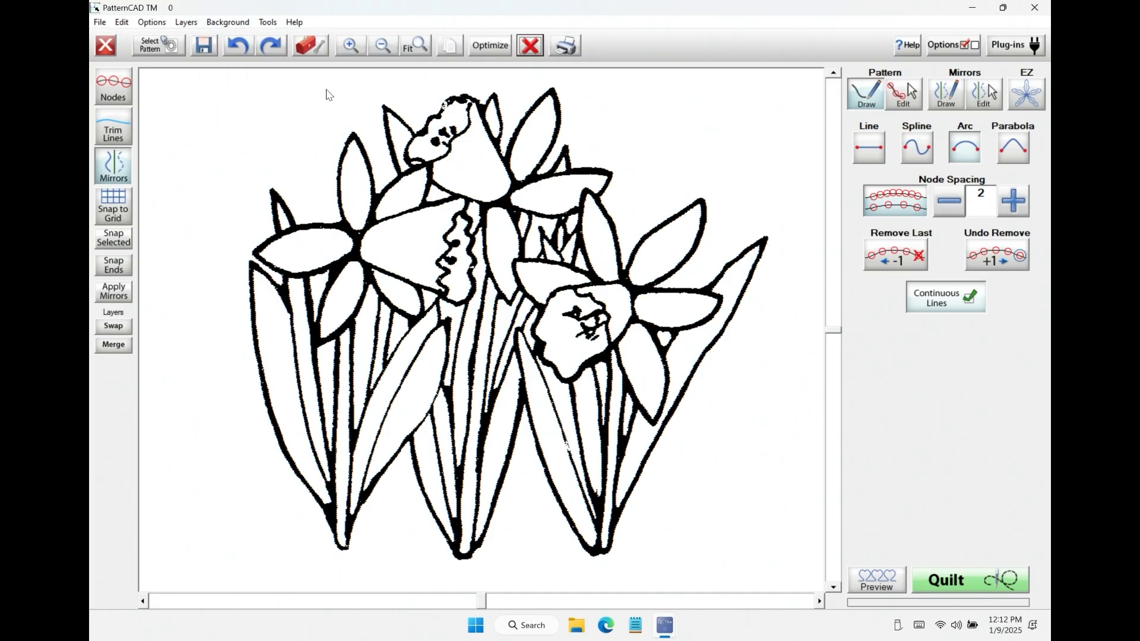
{"action": "left_click", "coordinate": [240, 22]}
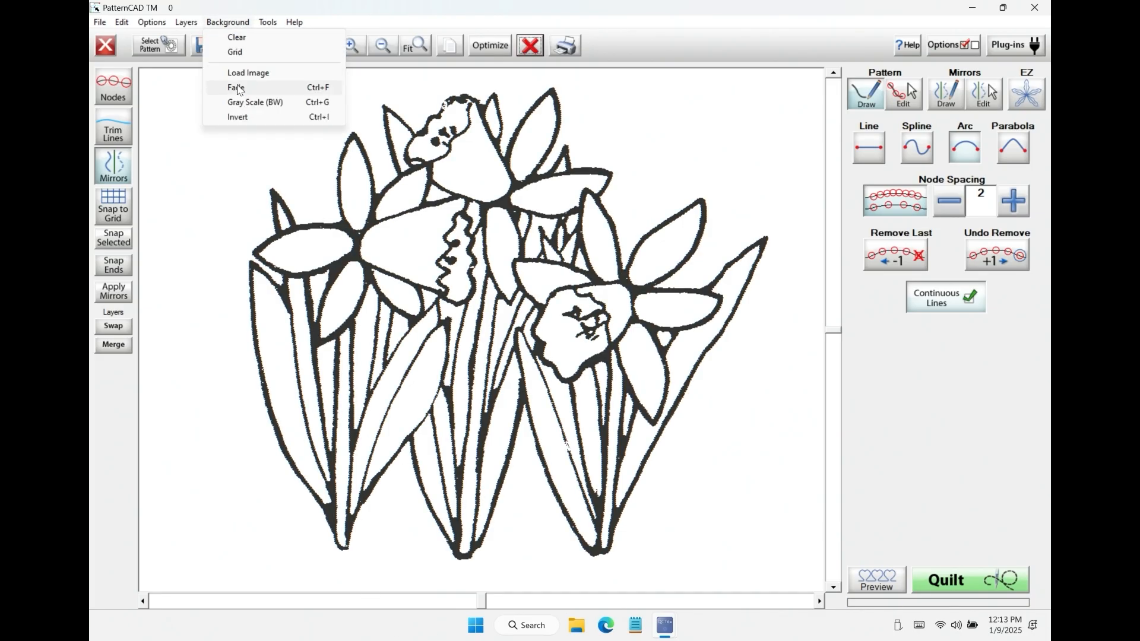
{"action": "left_click", "coordinate": [241, 87]}
{"action": "left_click", "coordinate": [240, 22]}
{"action": "left_click", "coordinate": [241, 87]}
{"action": "left_click", "coordinate": [240, 22]}
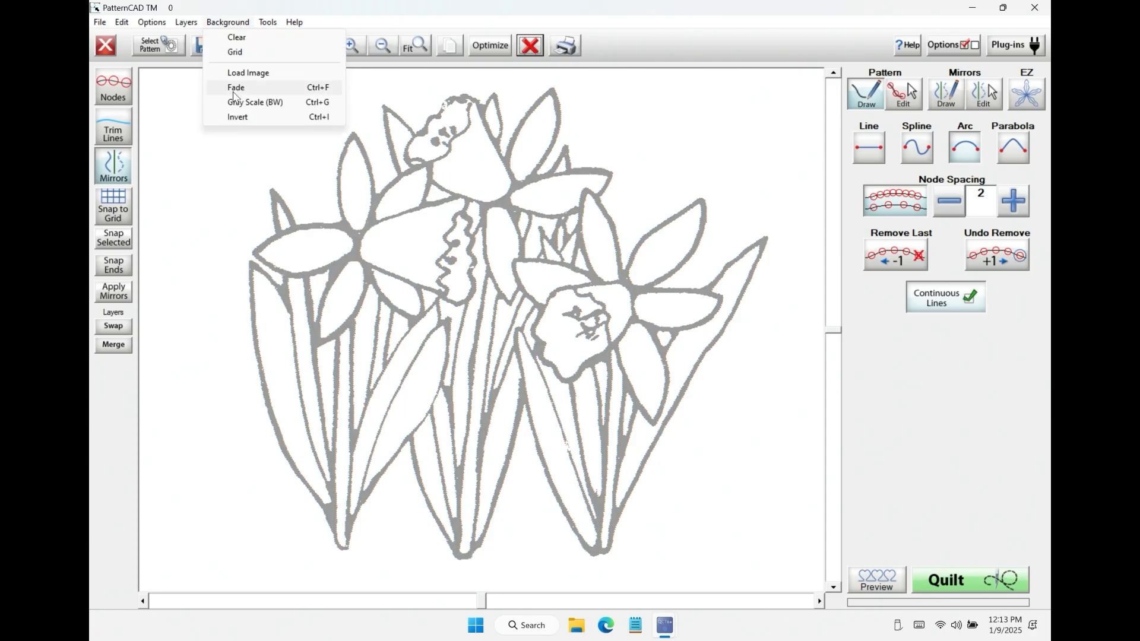
{"action": "left_click", "coordinate": [240, 88]}
{"action": "left_click", "coordinate": [239, 22]}
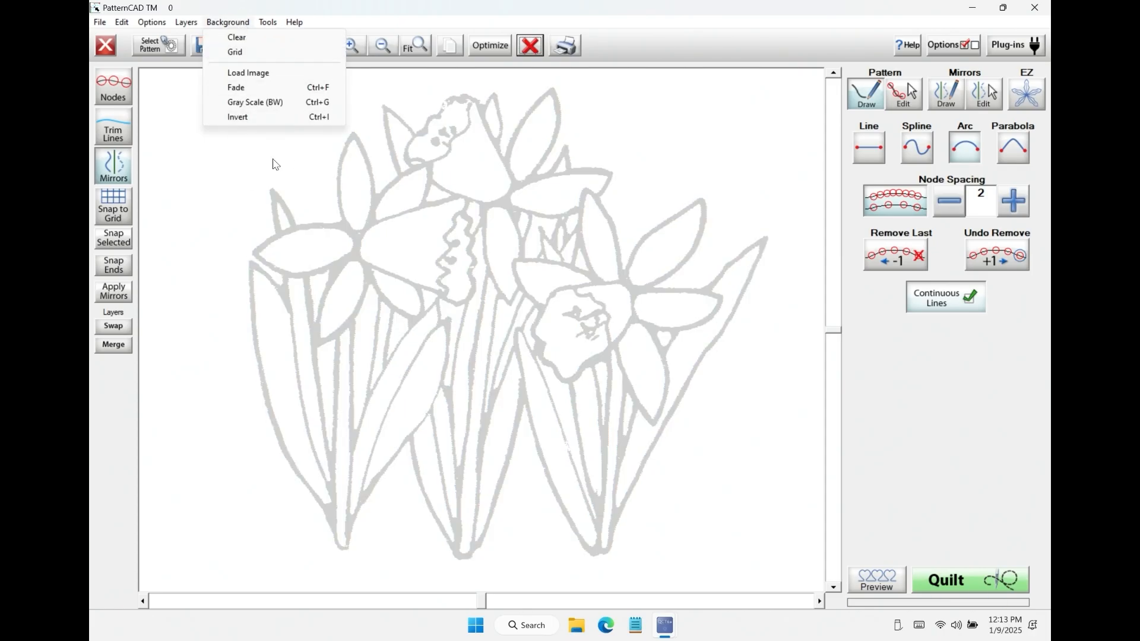
{"action": "left_click", "coordinate": [669, 42]}
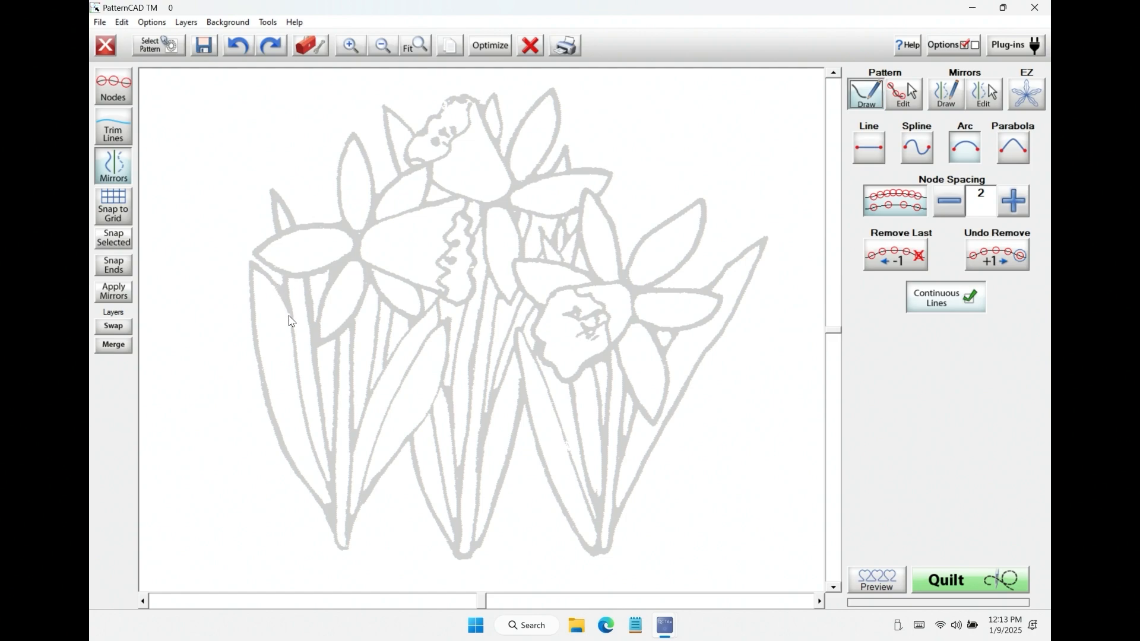
Step: Set the node spacing to 1 and trace the outermost left leaf and adjoining petal freehand, about 425 wide and 1259 high
{"action": "left_click", "coordinate": [949, 202]}
{"action": "left_click_drag", "start_coordinate": [291, 313], "coordinate": [252, 264]}
{"action": "mouse_move", "coordinate": [251, 268]}
{"action": "left_mouse_down"}
{"action": "mouse_move", "coordinate": [253, 369]}
{"action": "mouse_move", "coordinate": [338, 539]}
{"action": "mouse_move", "coordinate": [286, 279]}
{"action": "mouse_move", "coordinate": [262, 252]}
{"action": "mouse_move", "coordinate": [355, 236]}
{"action": "left_mouse_up"}
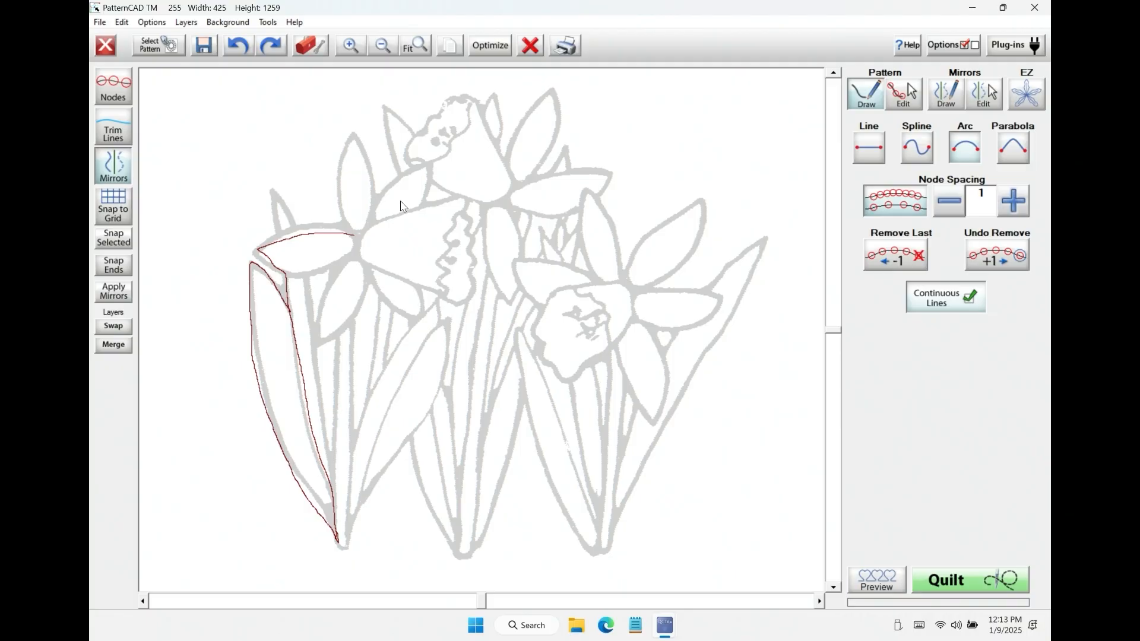
Step: Clear the traced lines and the background image, and show the grid background again
{"action": "left_click", "coordinate": [535, 49]}
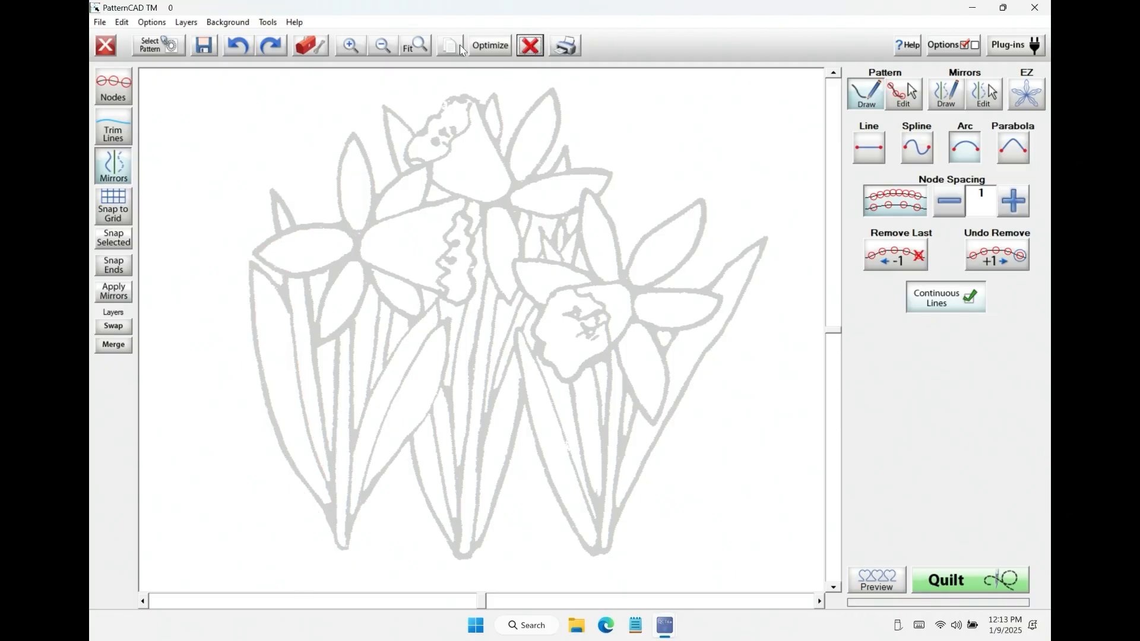
{"action": "left_click", "coordinate": [248, 24]}
{"action": "left_click", "coordinate": [238, 38]}
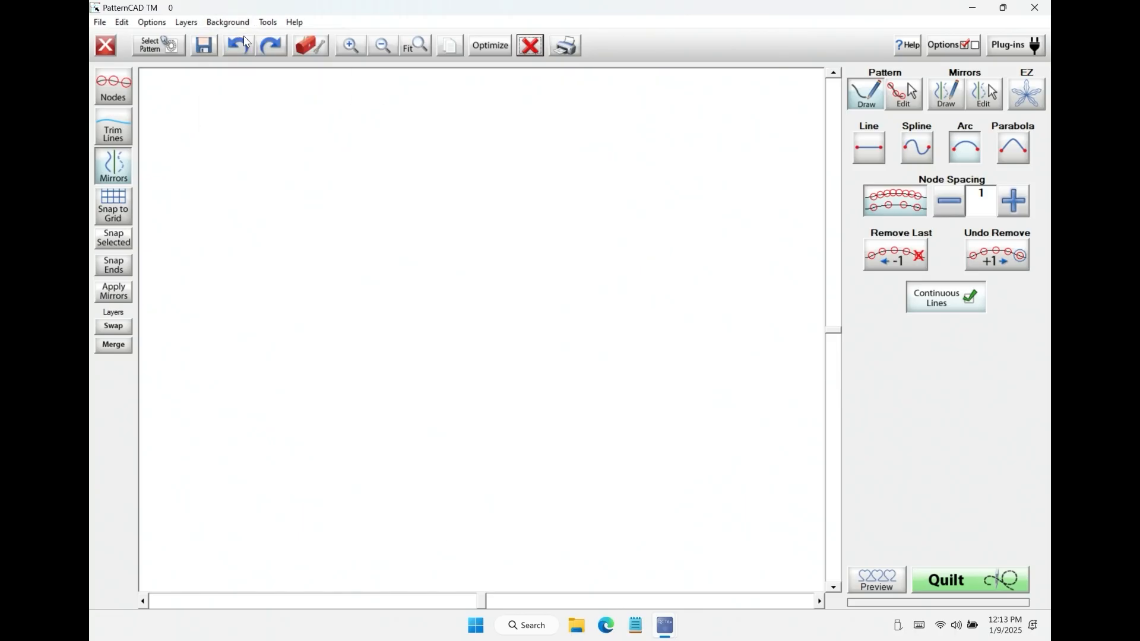
{"action": "left_click", "coordinate": [230, 24]}
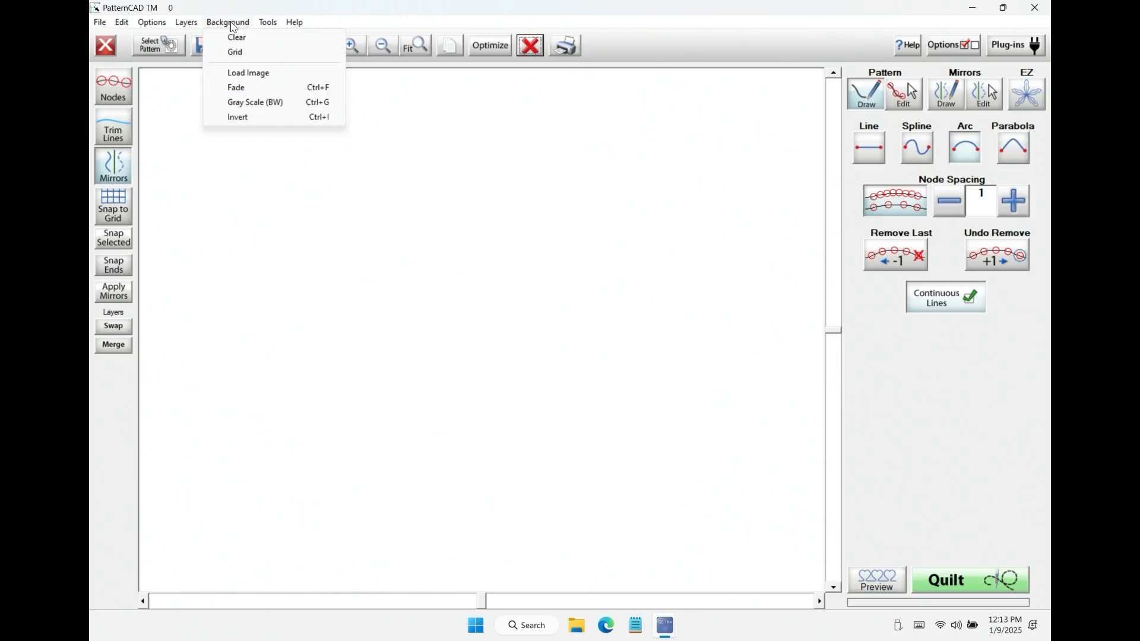
{"action": "left_click", "coordinate": [244, 55]}
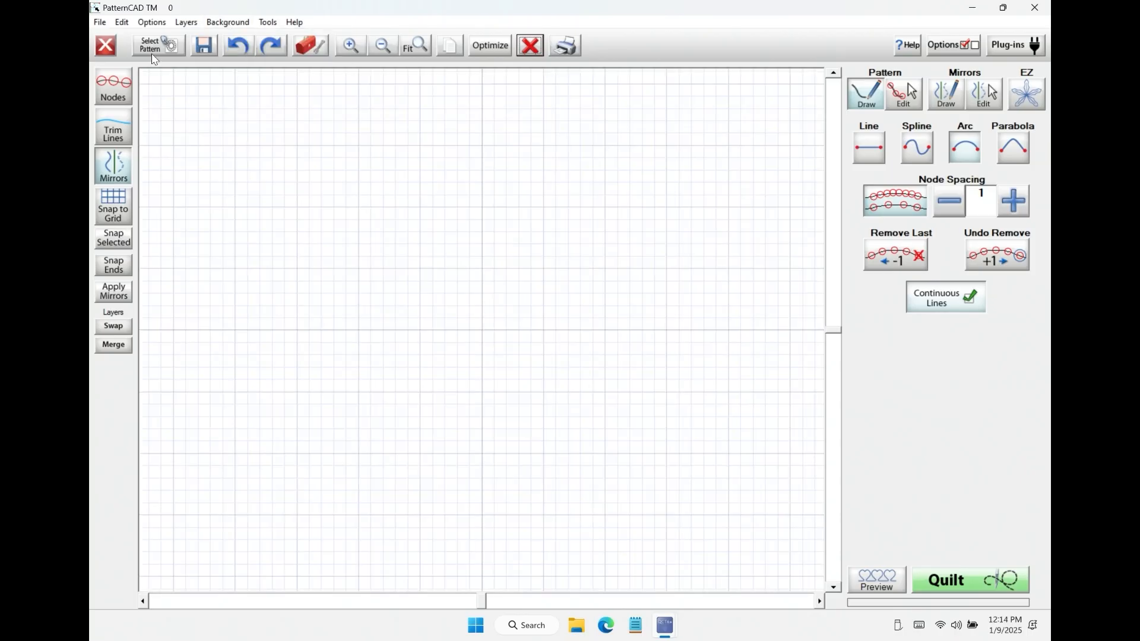
Step: Open bulbs bloom.gpf from the first folder of the Patterns library and review its stitching order in Optimize
{"action": "left_click", "coordinate": [178, 49]}
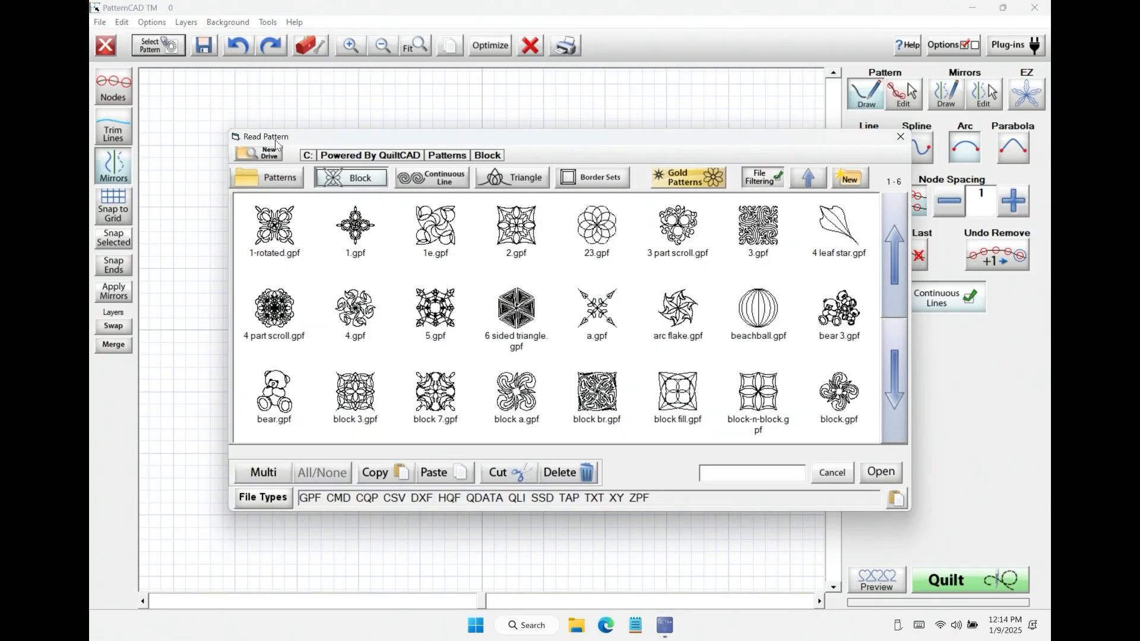
{"action": "left_click", "coordinate": [274, 178]}
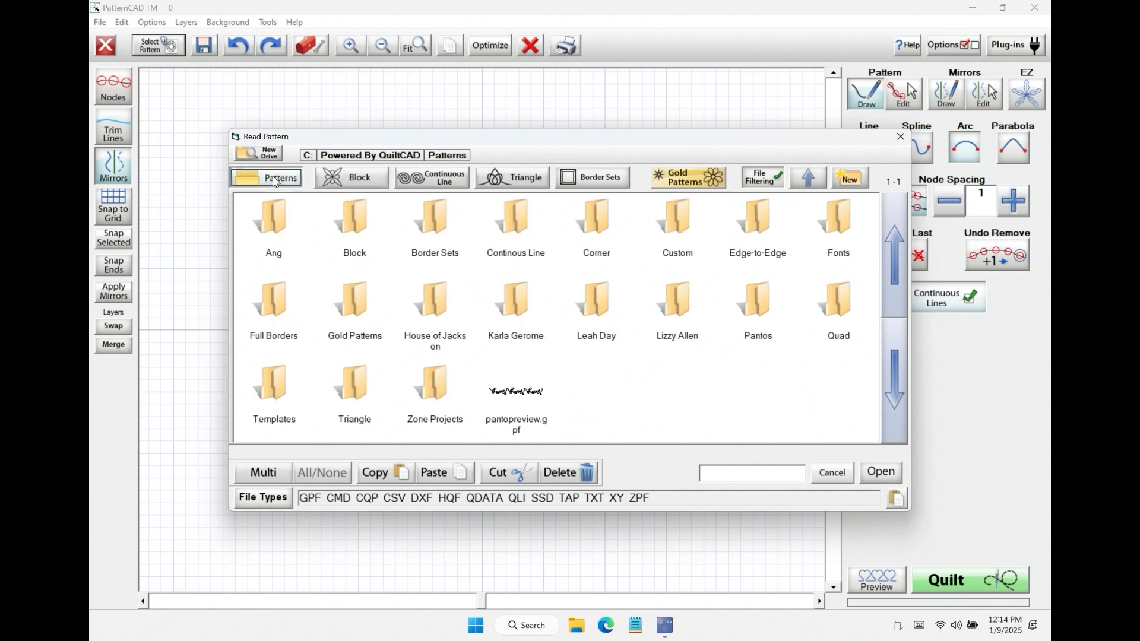
{"action": "left_click", "coordinate": [278, 223]}
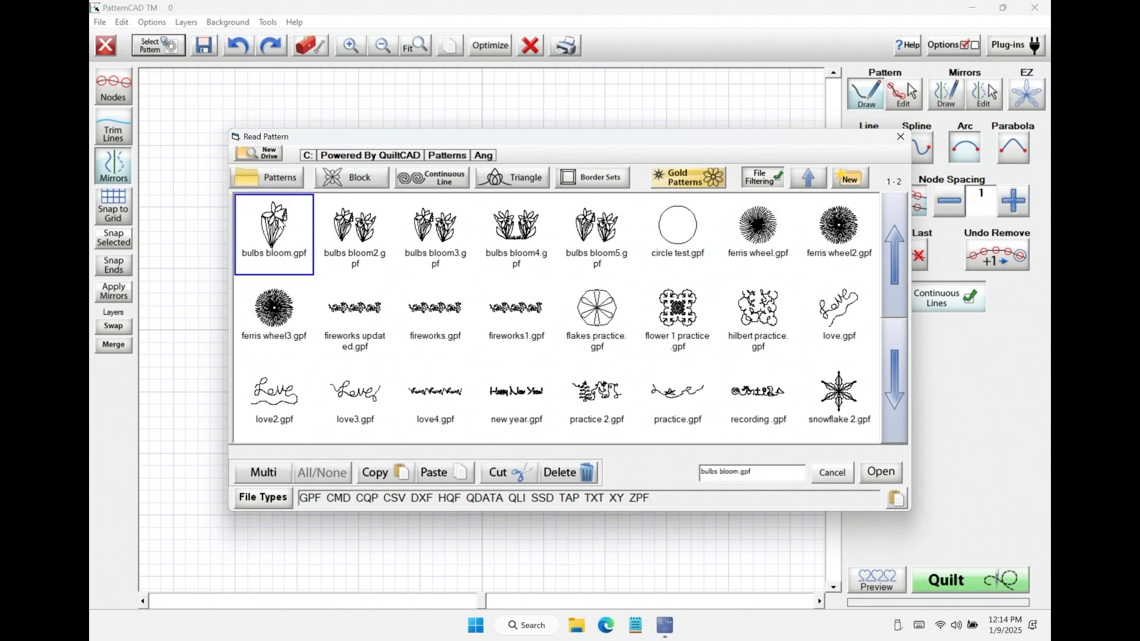
{"action": "left_click", "coordinate": [868, 477]}
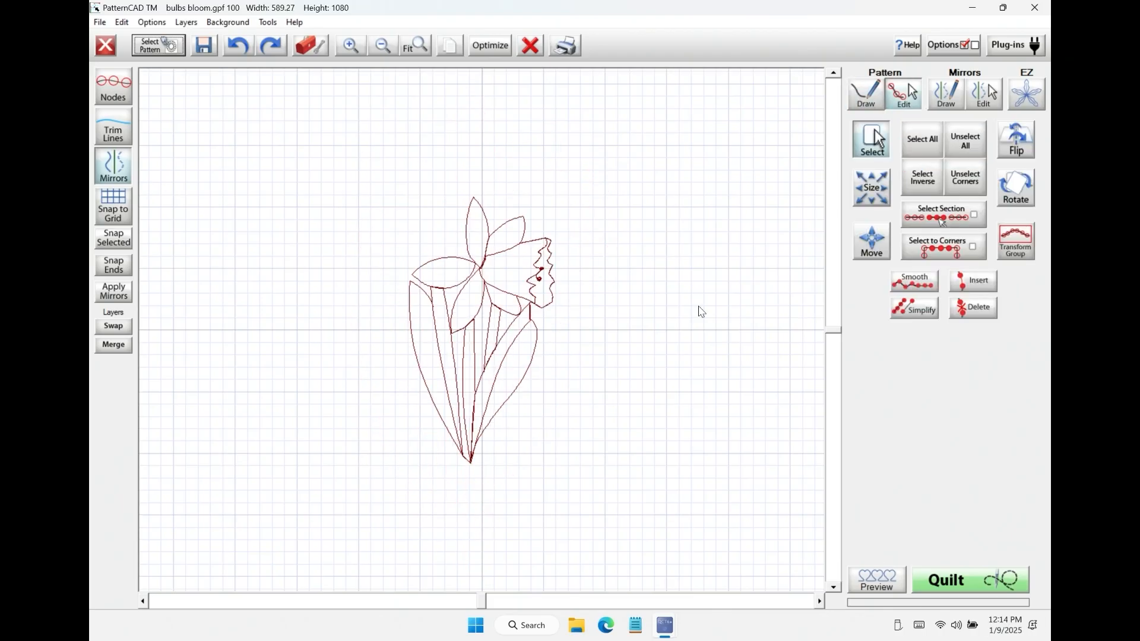
{"action": "left_click", "coordinate": [490, 46]}
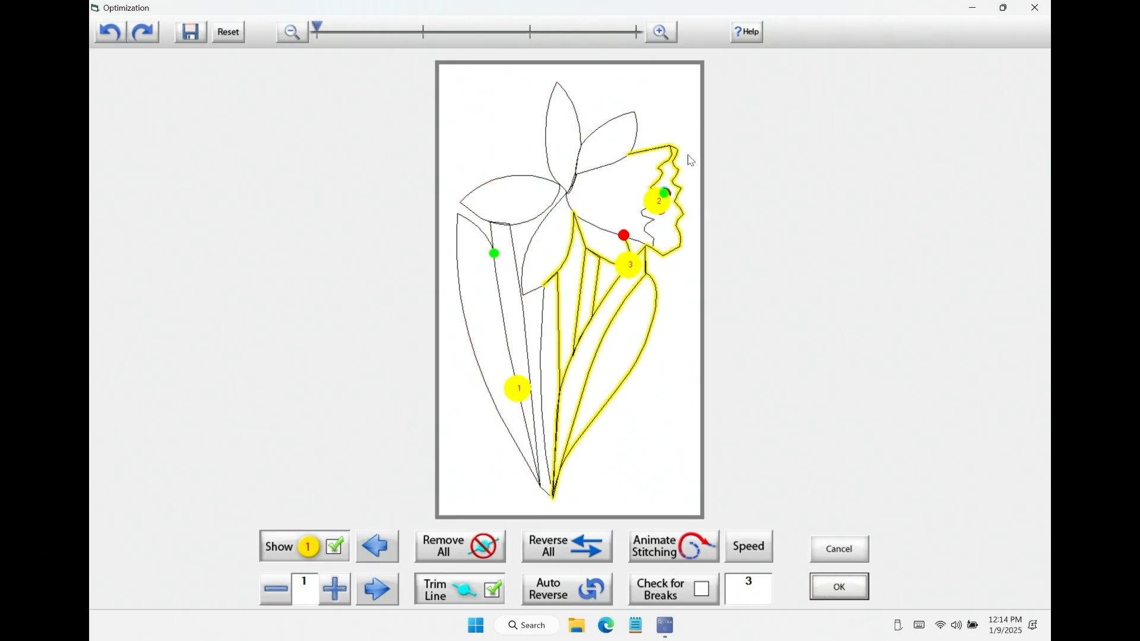
{"action": "left_click", "coordinate": [838, 586]}
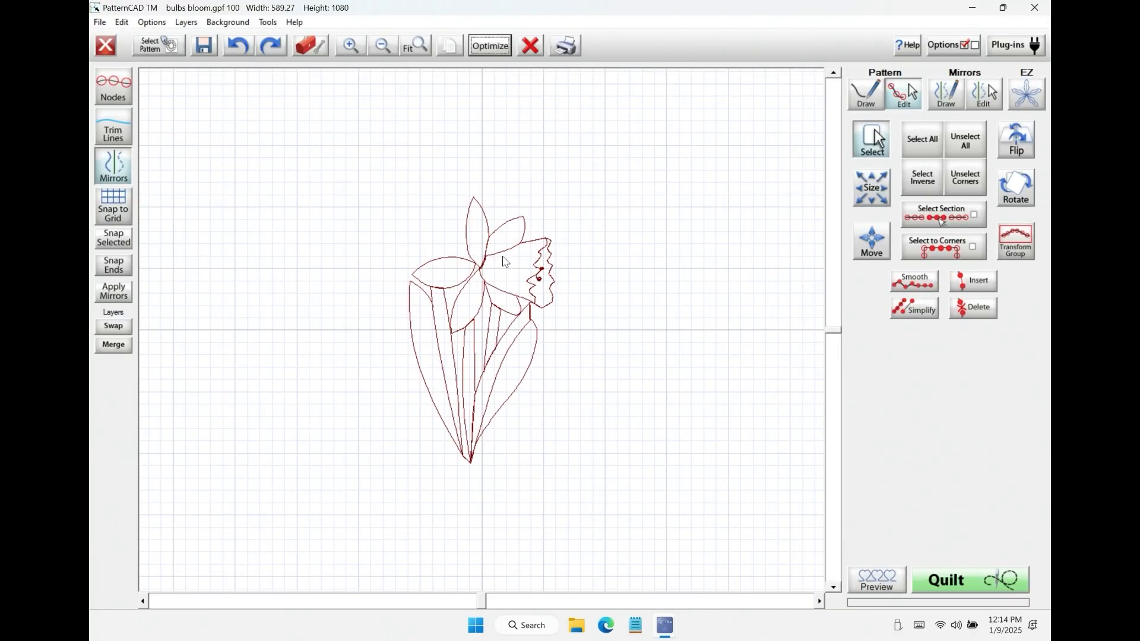
Step: Replace the pattern with bulbs bloom4.gpf and review its start and end points in Optimize
{"action": "left_click", "coordinate": [533, 46]}
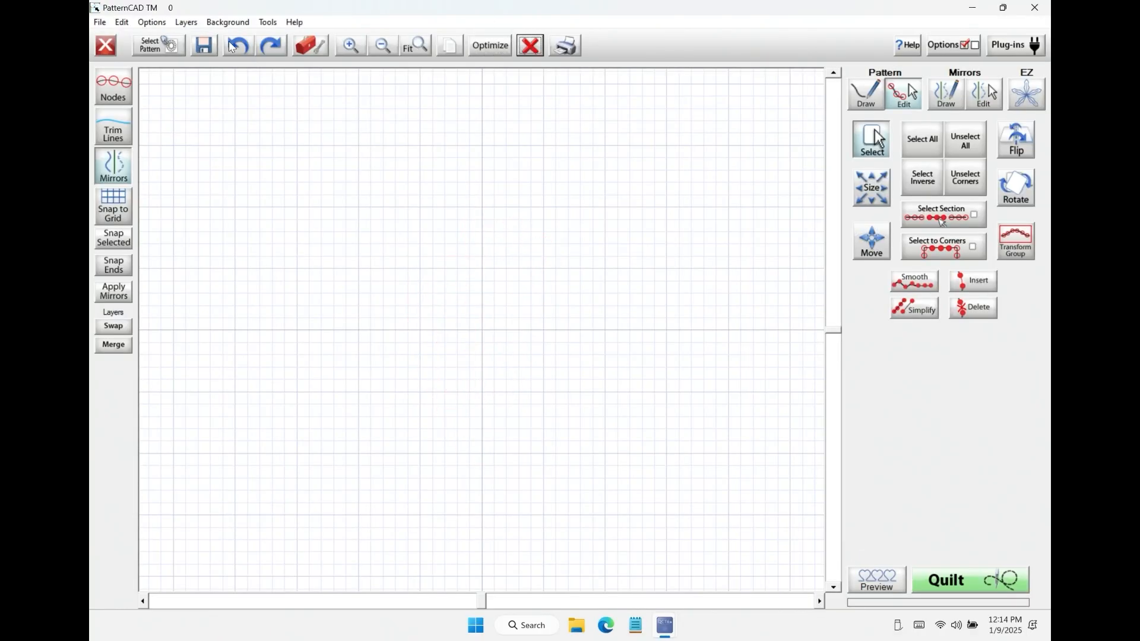
{"action": "left_click", "coordinate": [158, 45]}
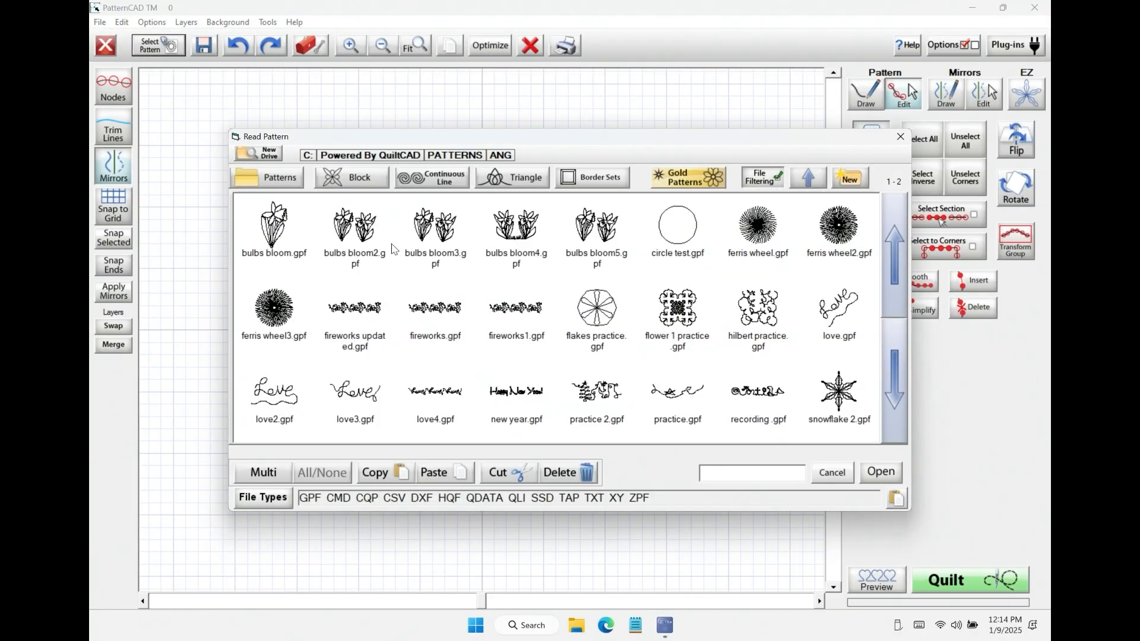
{"action": "left_click", "coordinate": [508, 222]}
{"action": "left_click", "coordinate": [880, 472]}
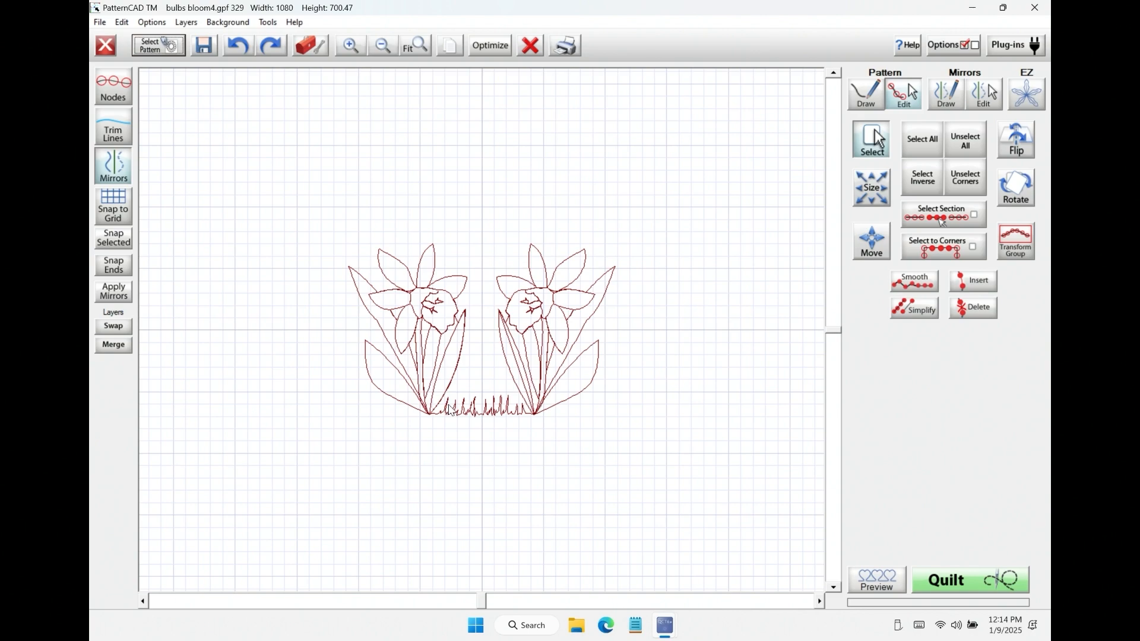
{"action": "left_click", "coordinate": [503, 47]}
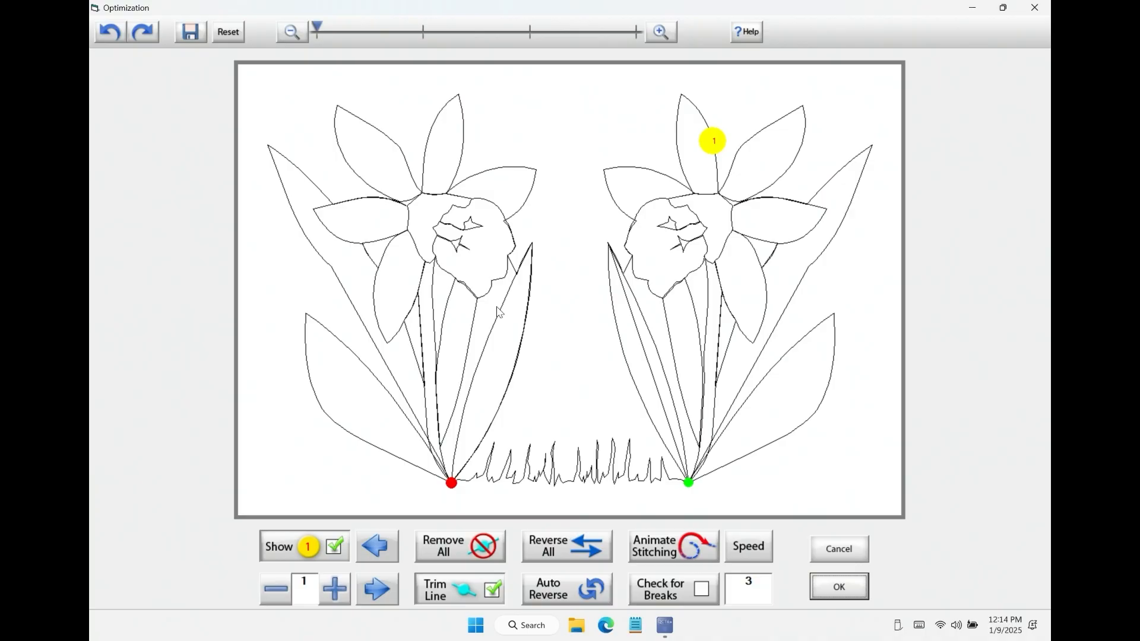
{"action": "left_click", "coordinate": [844, 550]}
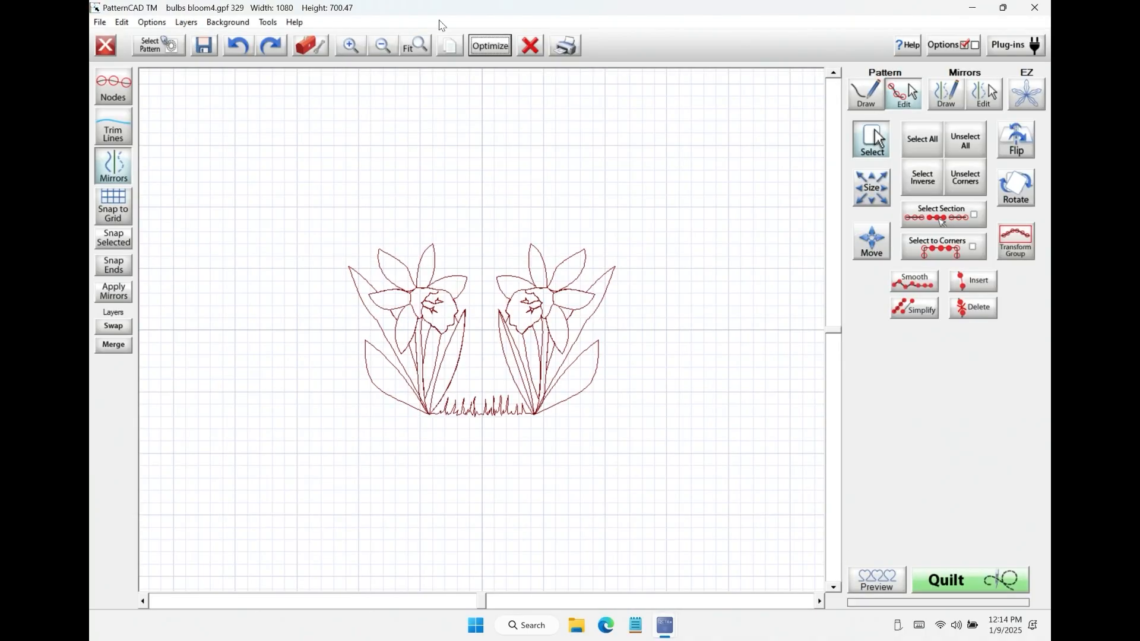
Step: Replace the pattern with bulbs bloom5.gpf and check the connection between its two flowers in Optimize
{"action": "left_click", "coordinate": [536, 43]}
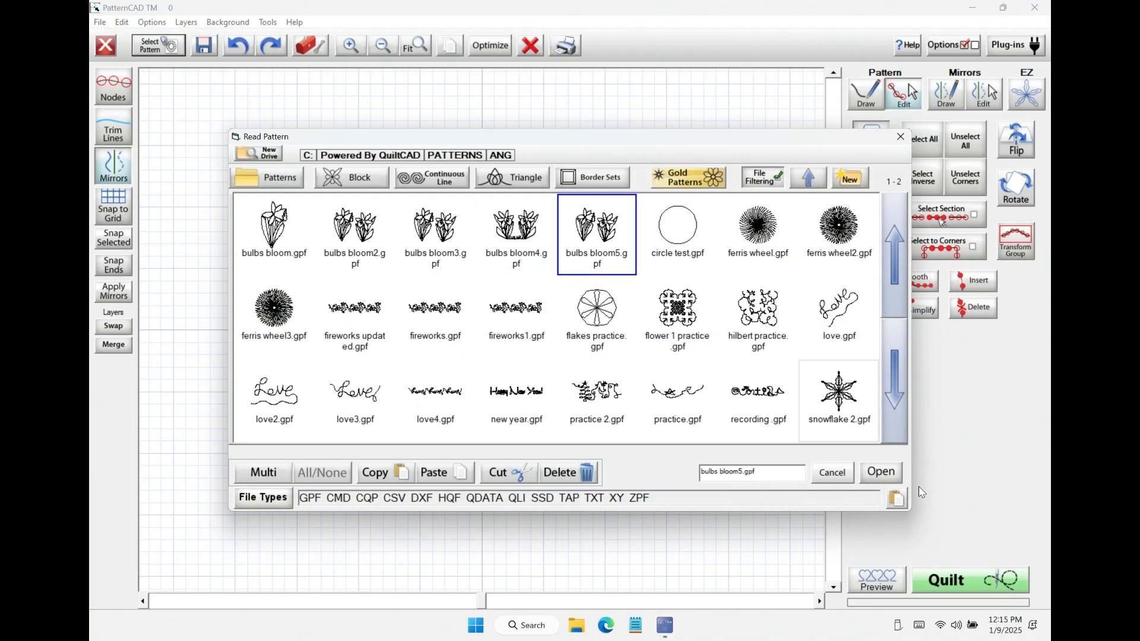
{"action": "left_click", "coordinate": [884, 480]}
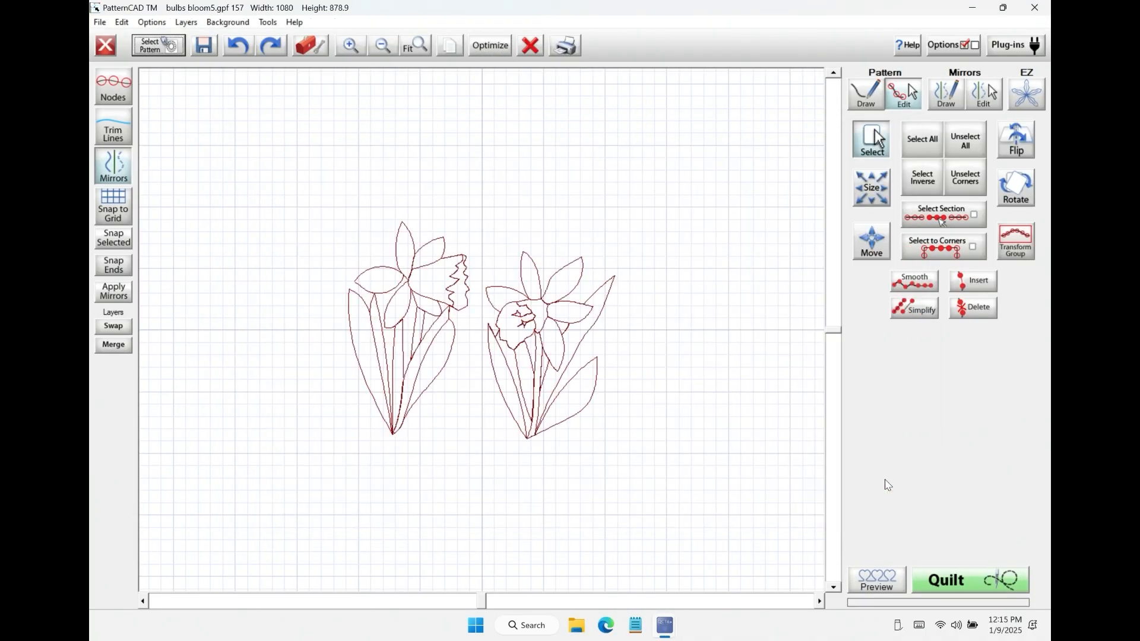
{"action": "left_click", "coordinate": [509, 47]}
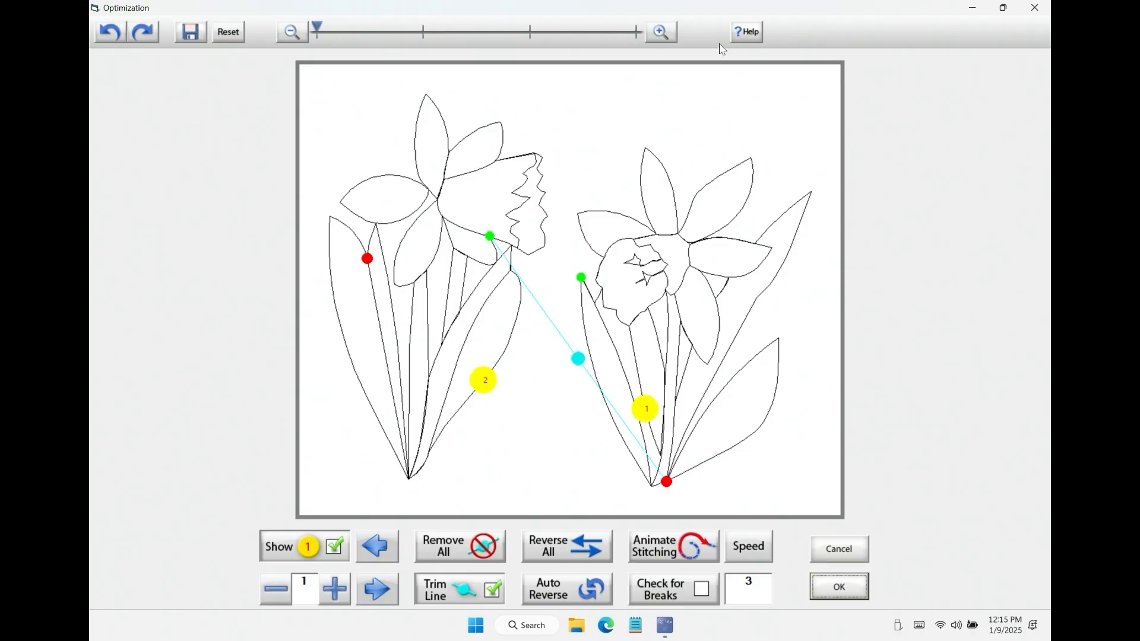
{"action": "left_click", "coordinate": [840, 591]}
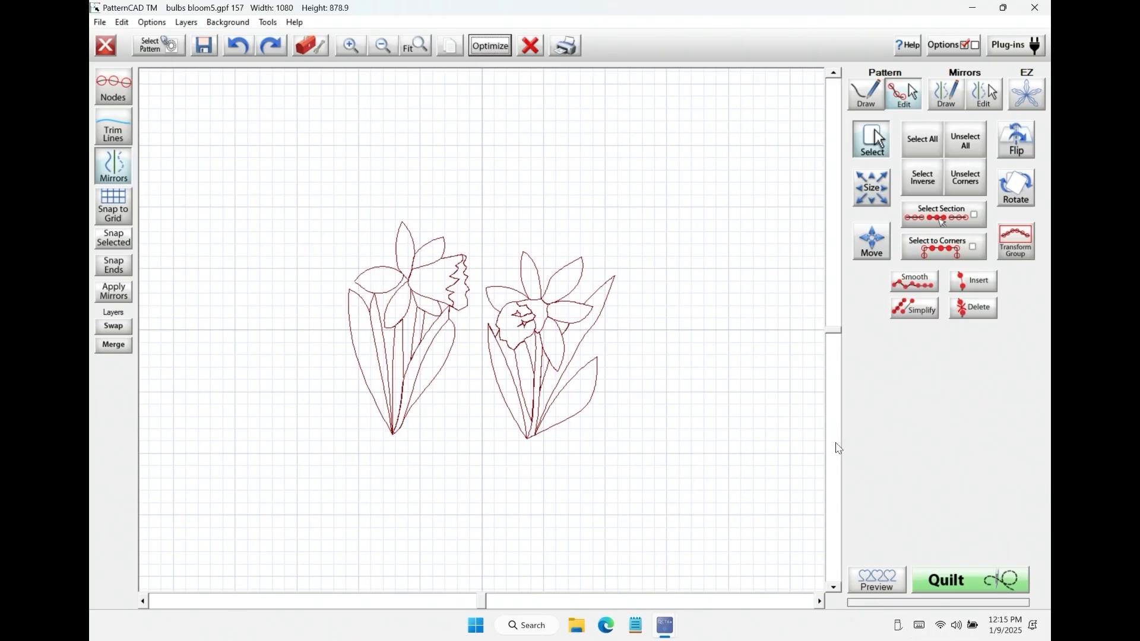
Step: Send the pattern to quilting and save it over the existing bulbs bloom5.gpf
{"action": "left_click", "coordinate": [946, 584]}
{"action": "left_click", "coordinate": [507, 349]}
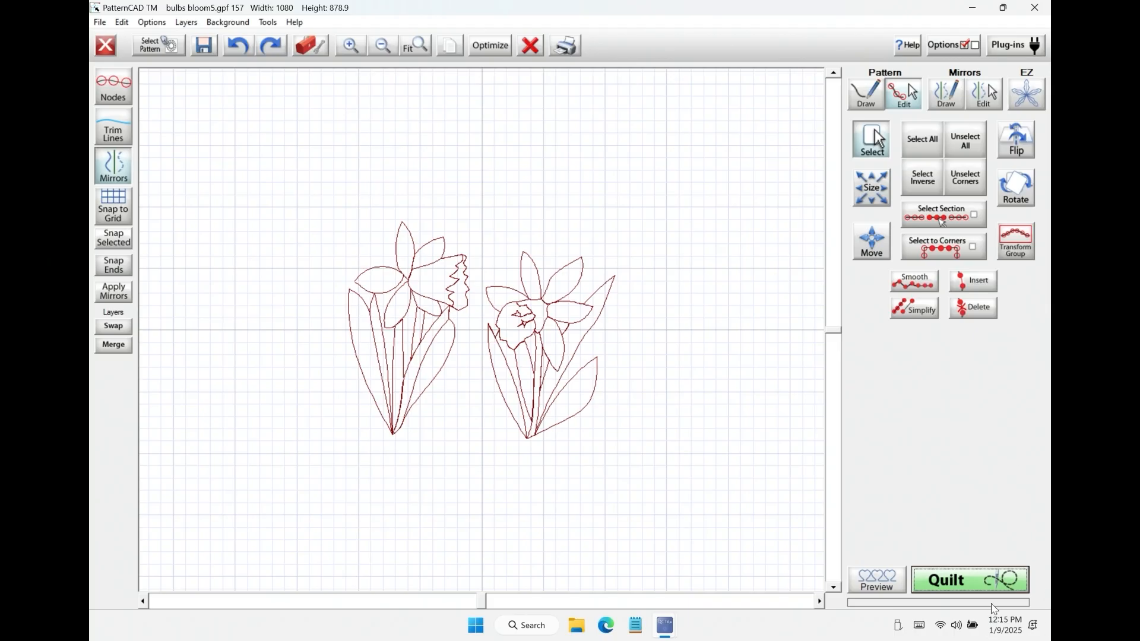
{"action": "left_click", "coordinate": [966, 581]}
{"action": "left_click", "coordinate": [632, 350]}
{"action": "left_click", "coordinate": [608, 240]}
{"action": "left_click", "coordinate": [881, 473]}
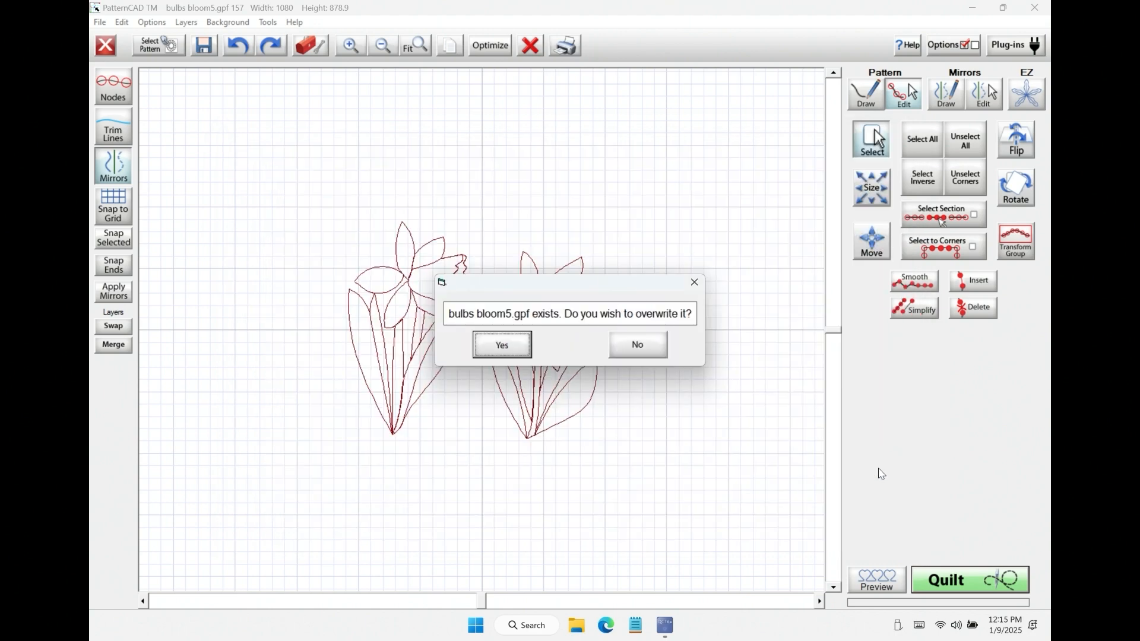
{"action": "left_click", "coordinate": [525, 351]}
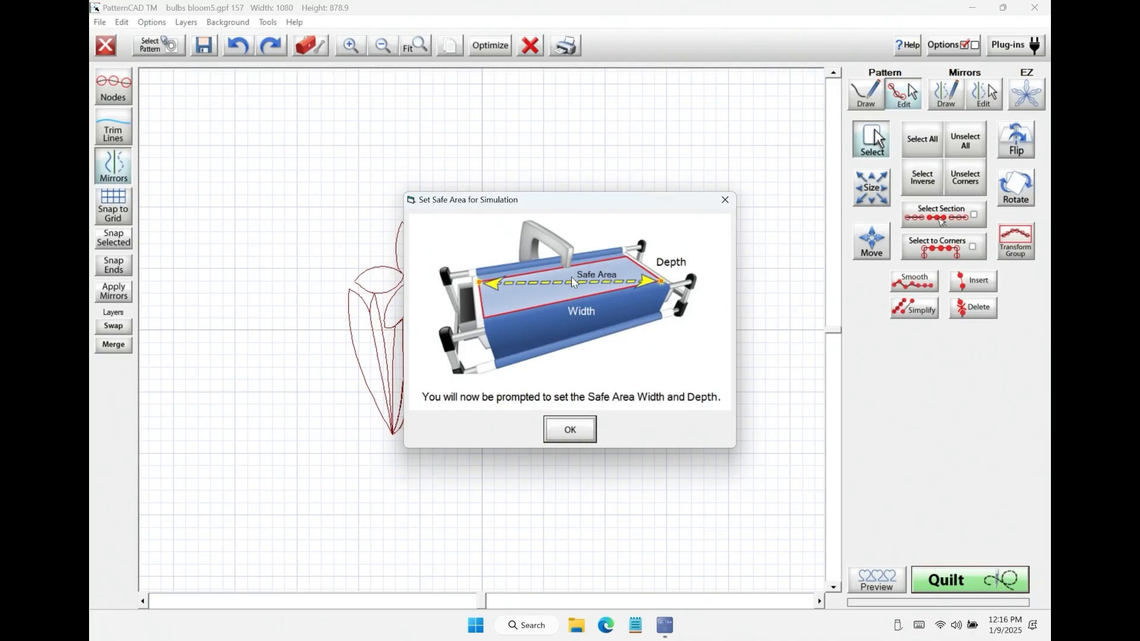
Step: Accept the simulation safe area with a width of 64.162 and the preset depth to enter Pattern Placement
{"action": "left_click", "coordinate": [575, 423]}
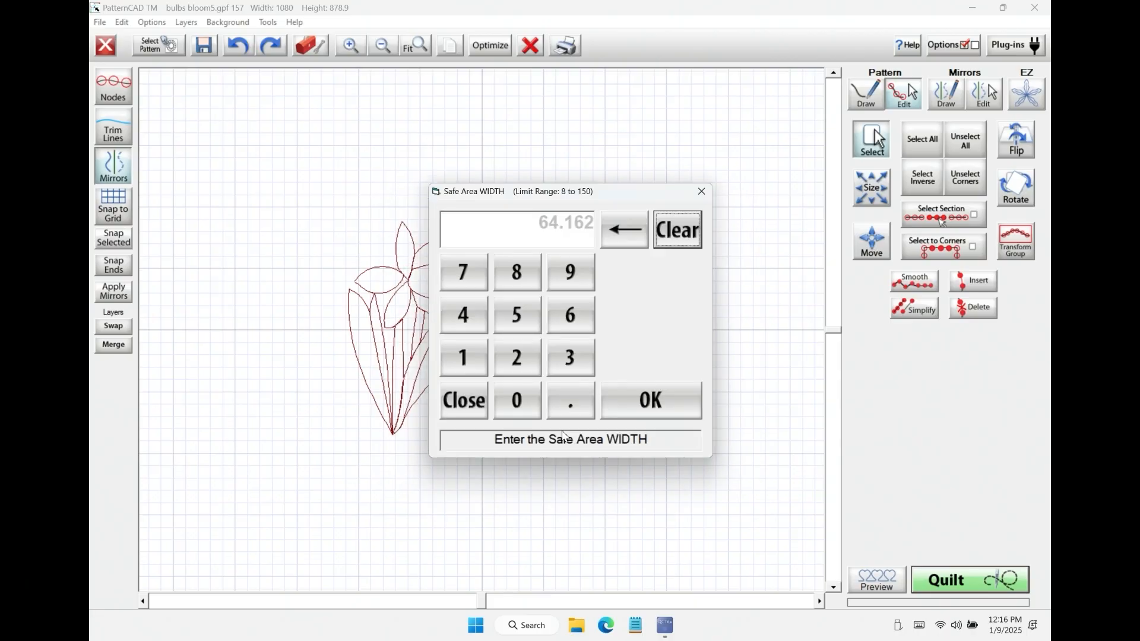
{"action": "left_click", "coordinate": [655, 399]}
{"action": "left_click", "coordinate": [660, 401]}
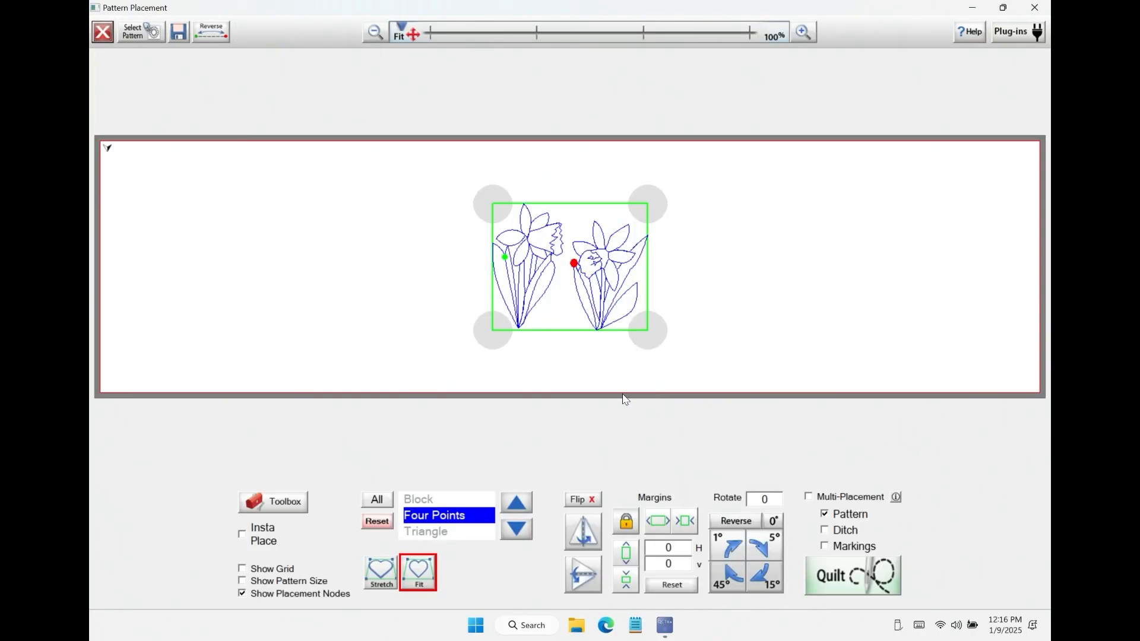
Step: Reposition the four corner points of the flower pattern to form a trapezoid with a wide base, dismissing the safe area warning
{"action": "left_click", "coordinate": [492, 199]}
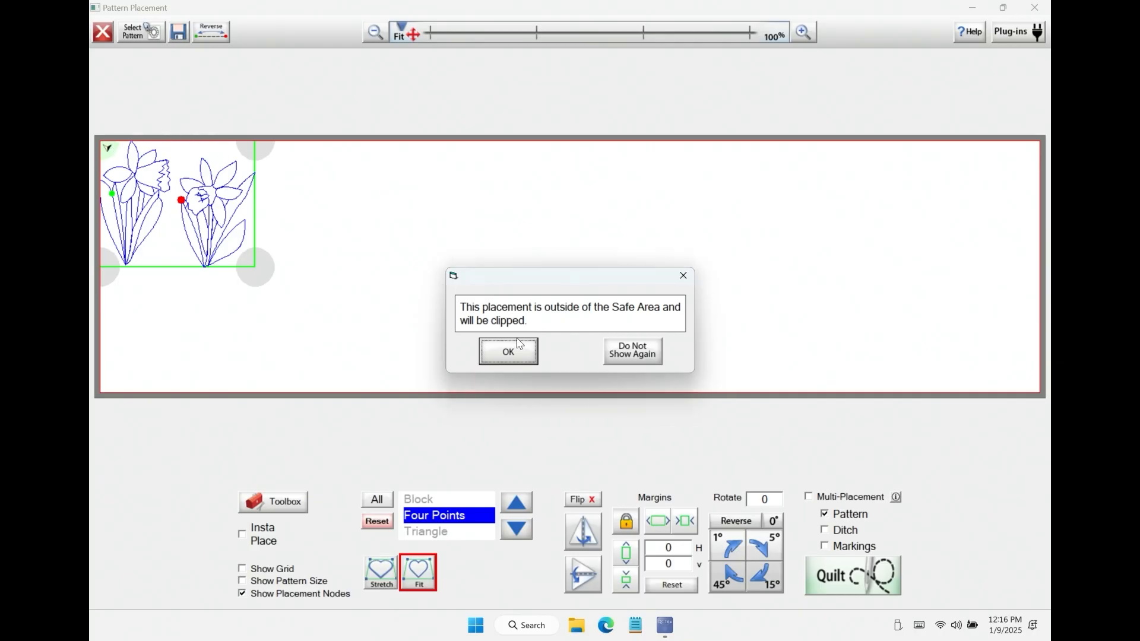
{"action": "left_click", "coordinate": [523, 354]}
{"action": "left_click", "coordinate": [303, 160]}
{"action": "left_click", "coordinate": [110, 149]}
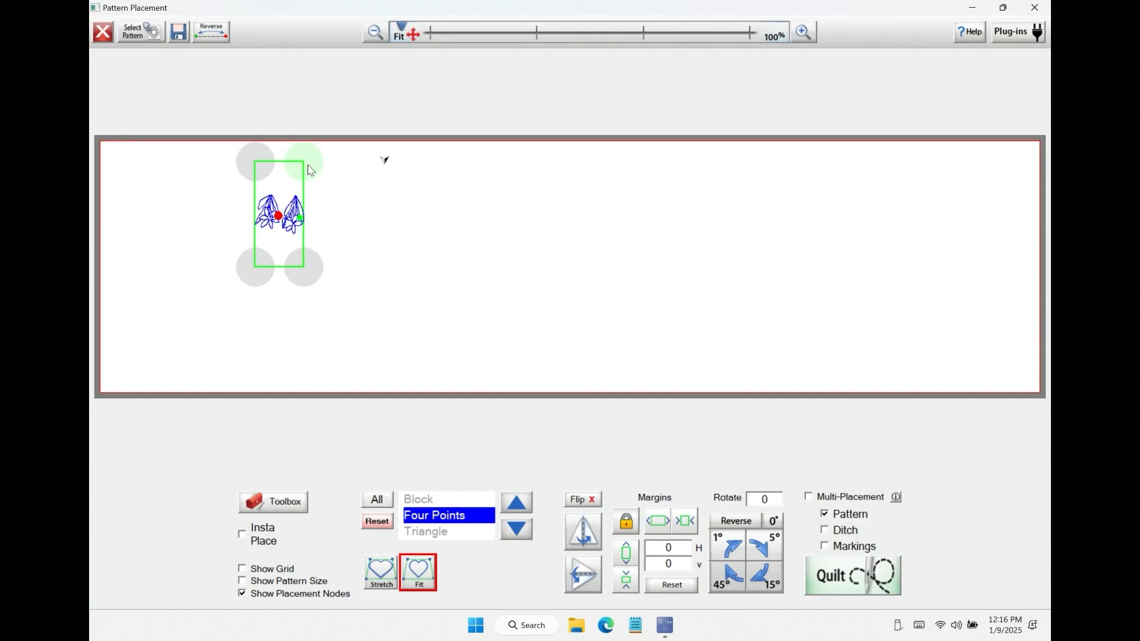
{"action": "left_click", "coordinate": [259, 163]}
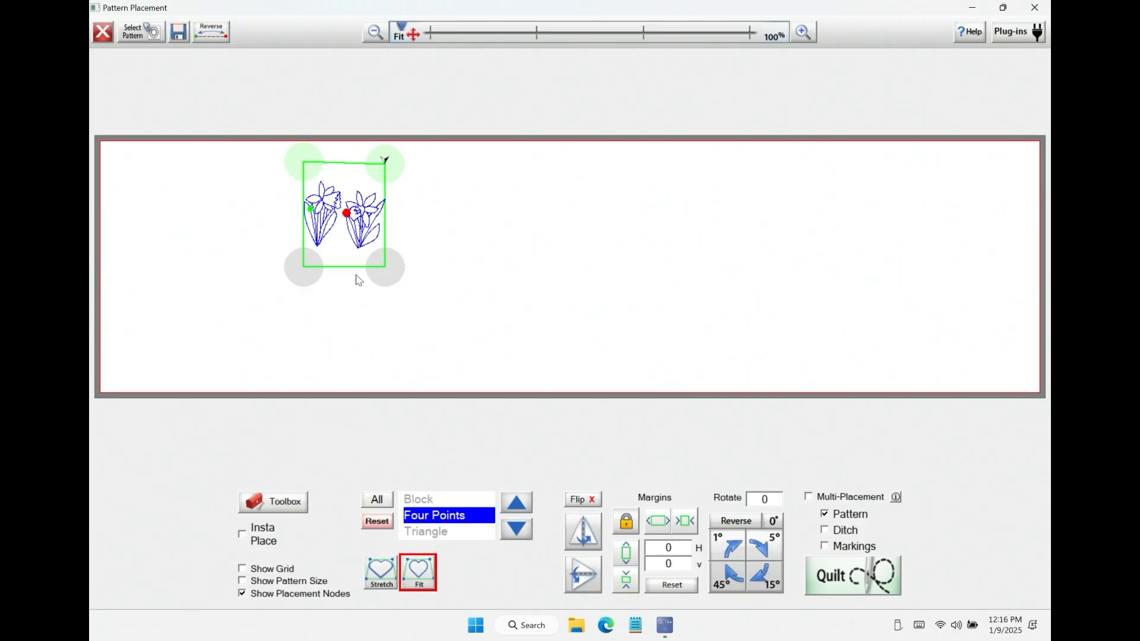
{"action": "left_click", "coordinate": [305, 272]}
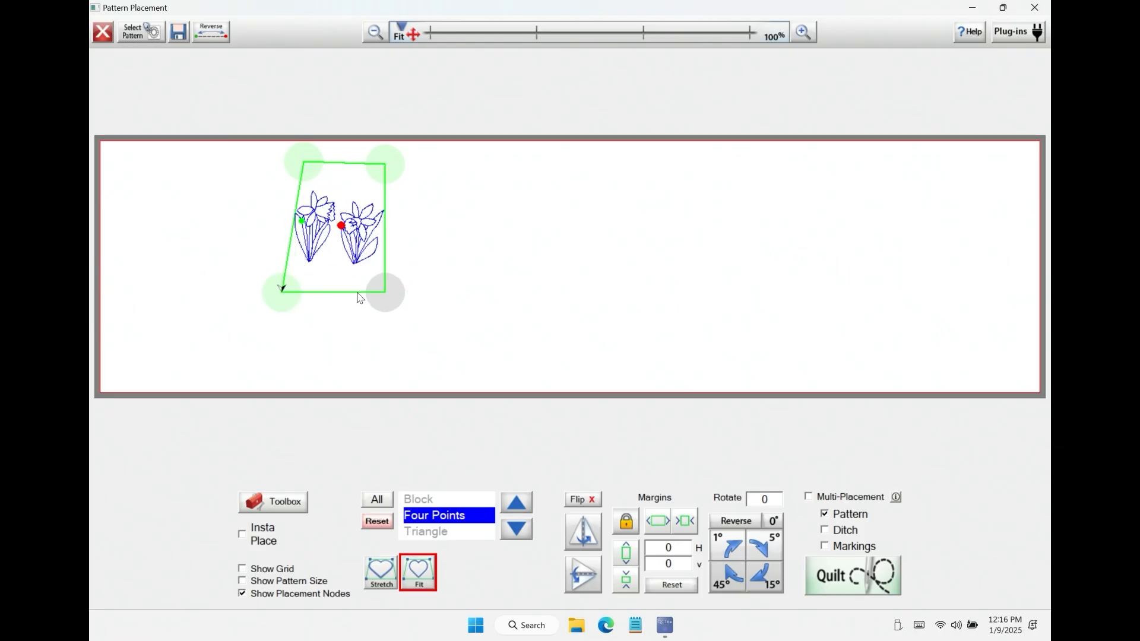
{"action": "left_click", "coordinate": [401, 297]}
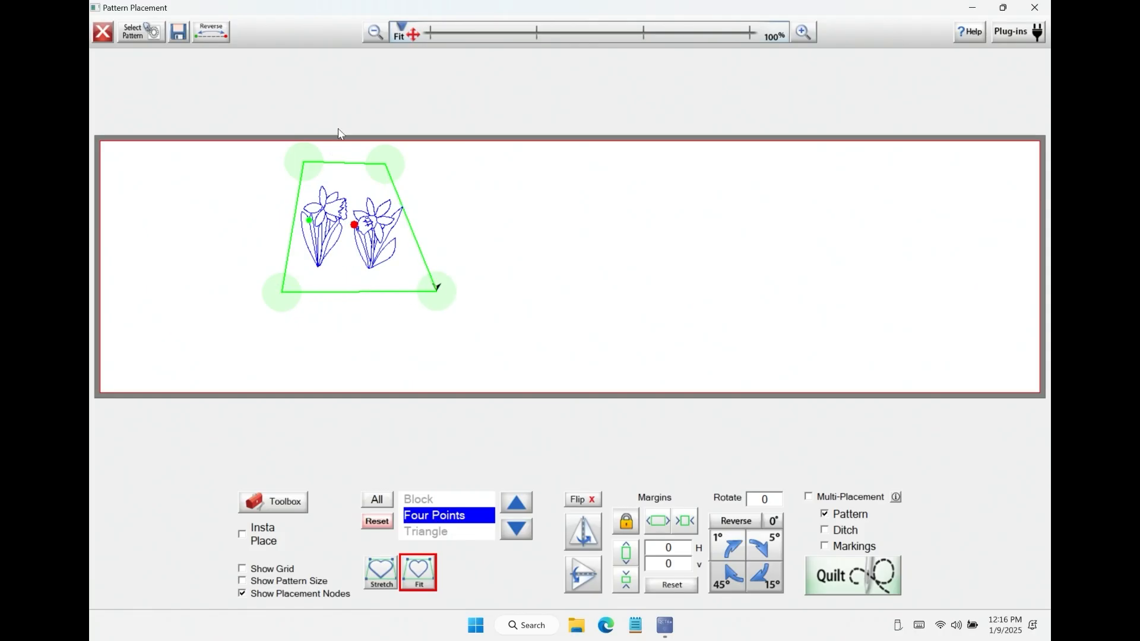
Step: Compare the Stretch and Fit modes inside the four-point shape and keep the flowers on Stretch
{"action": "left_click", "coordinate": [379, 573]}
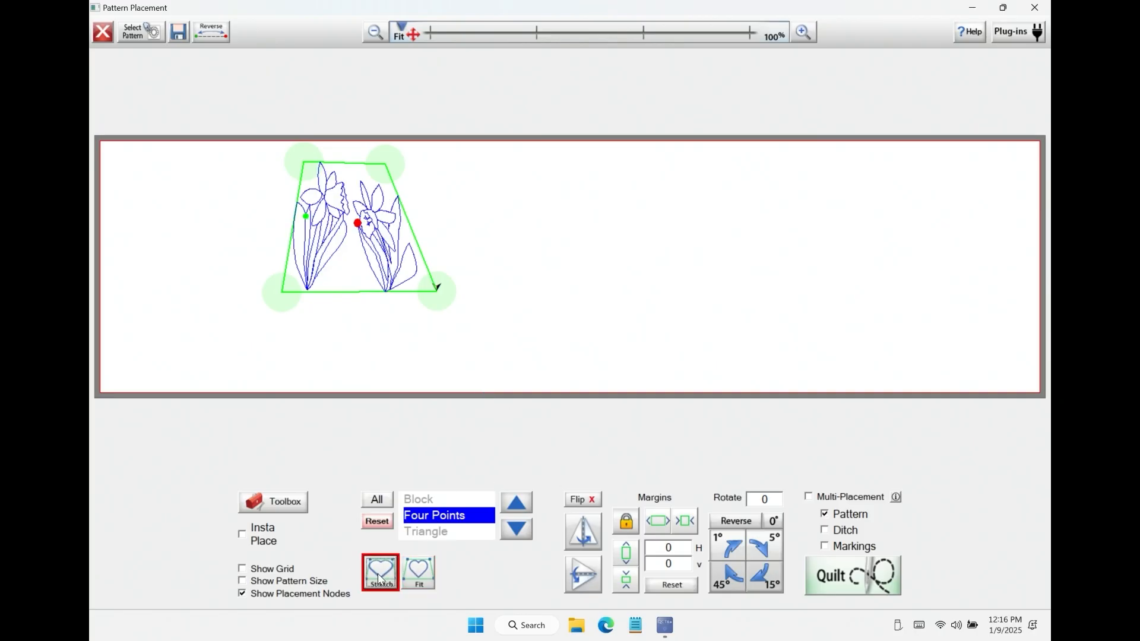
{"action": "left_click", "coordinate": [426, 575]}
{"action": "left_click", "coordinate": [378, 577]}
Step: Try flipping the flower pattern horizontally and vertically within the trapezoid, and return it to its original orientation
{"action": "left_click", "coordinate": [586, 535]}
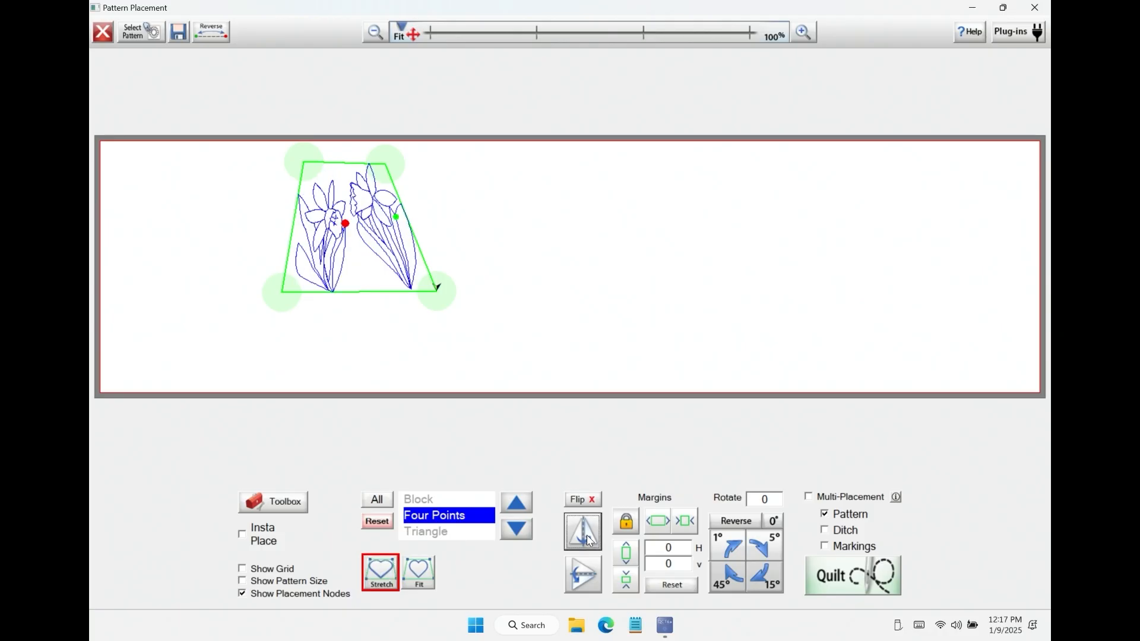
{"action": "left_click", "coordinate": [586, 535]}
{"action": "left_click", "coordinate": [577, 569]}
{"action": "left_click", "coordinate": [581, 522]}
{"action": "left_click", "coordinate": [580, 567]}
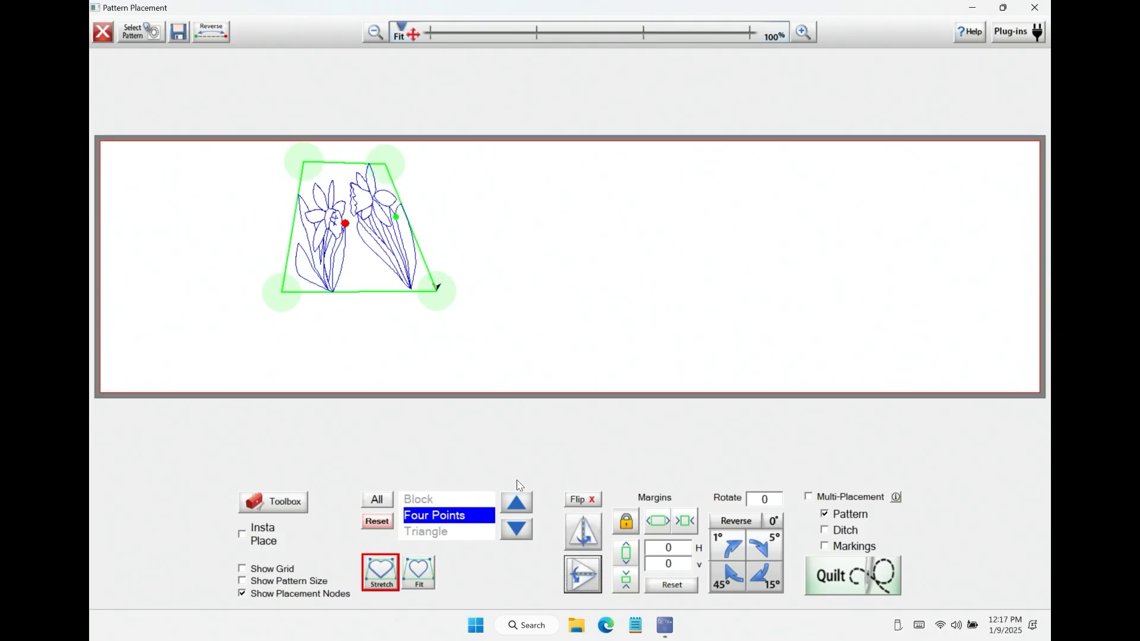
{"action": "left_click", "coordinate": [587, 547]}
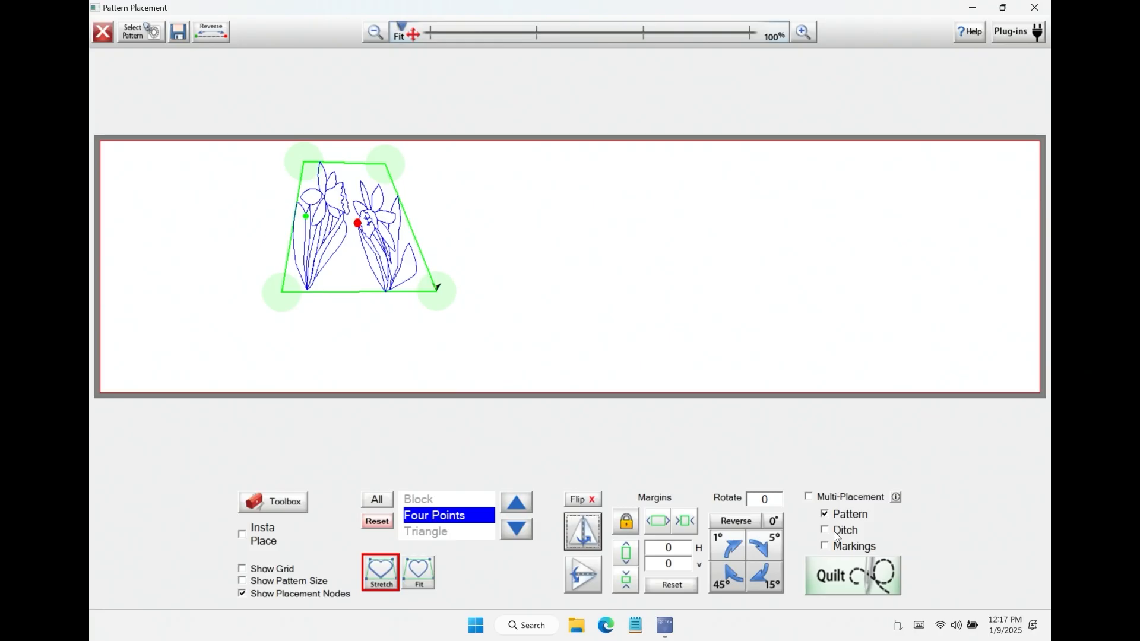
Step: Send the placed flower pattern to quilting
{"action": "left_click", "coordinate": [834, 581]}
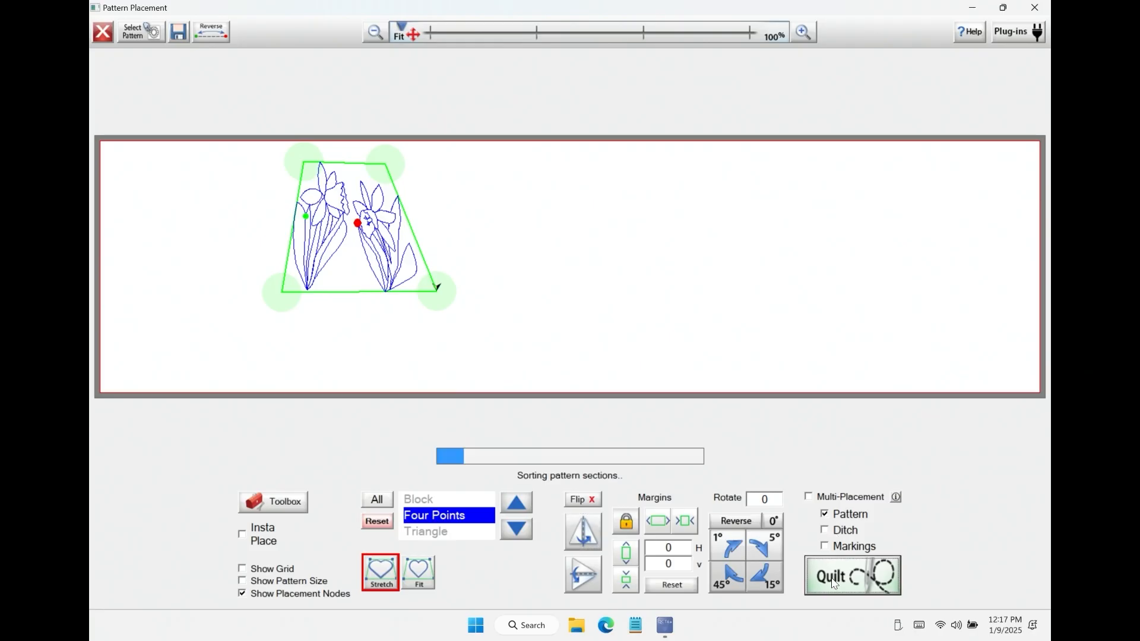